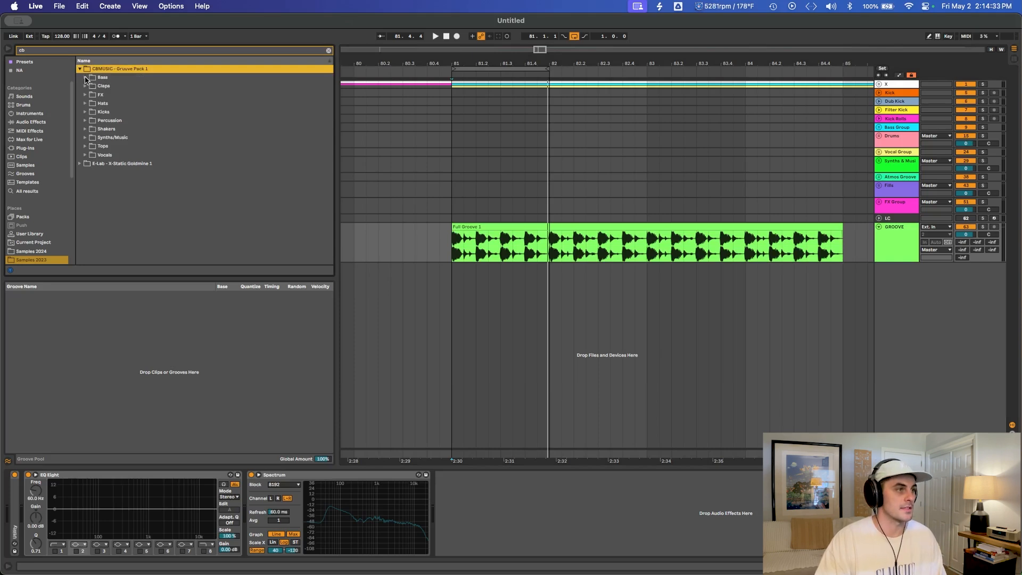
Import CBG1 - Bass 1 through Bass 4 (Key E) from the Groove Pack's Bass folder onto separate tracks below GROOVE, starting at bar 81.
left_click(85, 77)
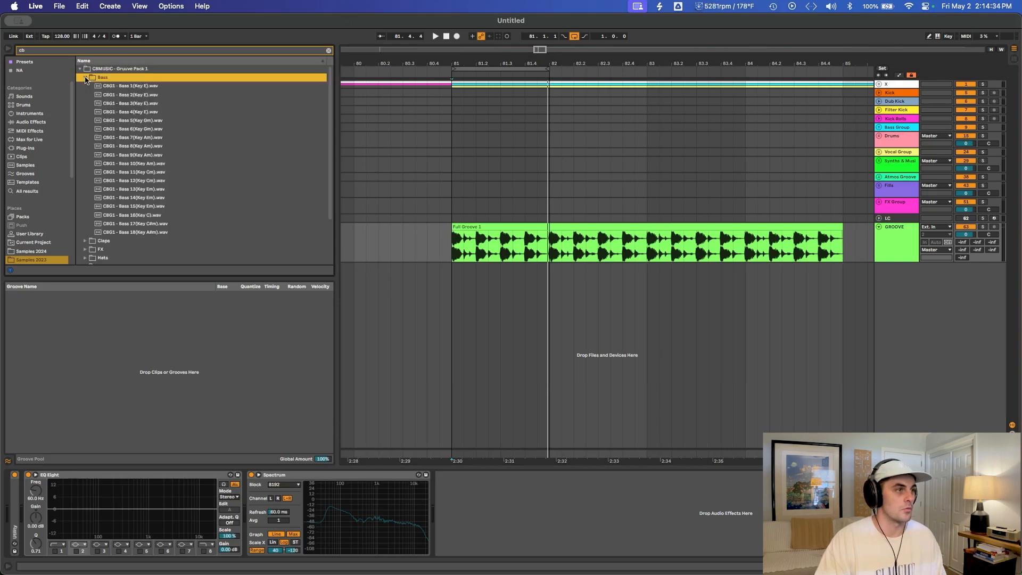
left_click(135, 86)
key("shift+Down")
key("shift+Down")
key("shift+Down")
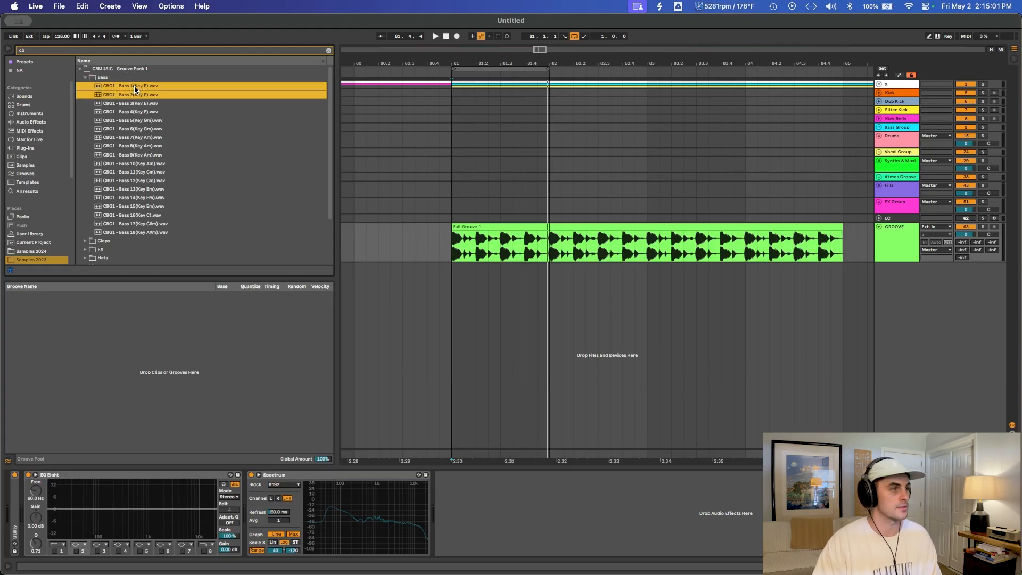
left_click_drag(125, 88, 455, 278)
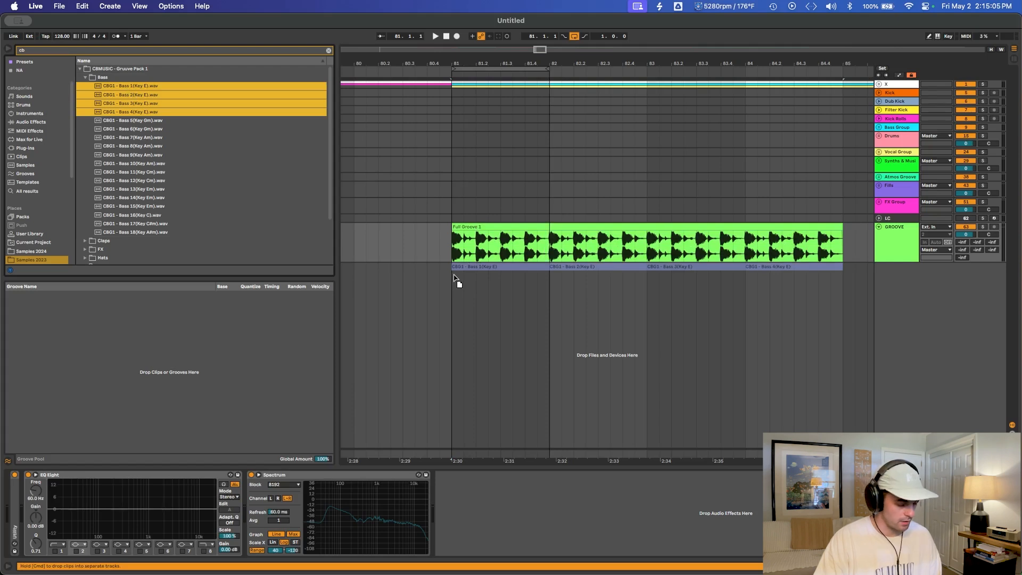
key("super")
left_click_drag(455, 278, 461, 282)
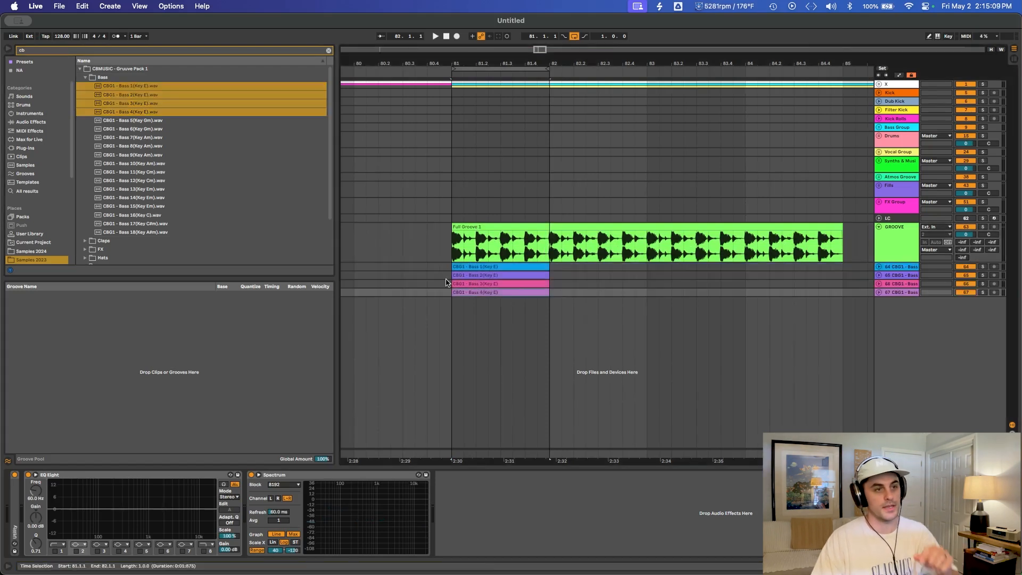
Unfold the four new bass tracks so the waveforms of their clips are shown.
left_click(878, 292)
left_click(879, 284)
left_click(879, 275)
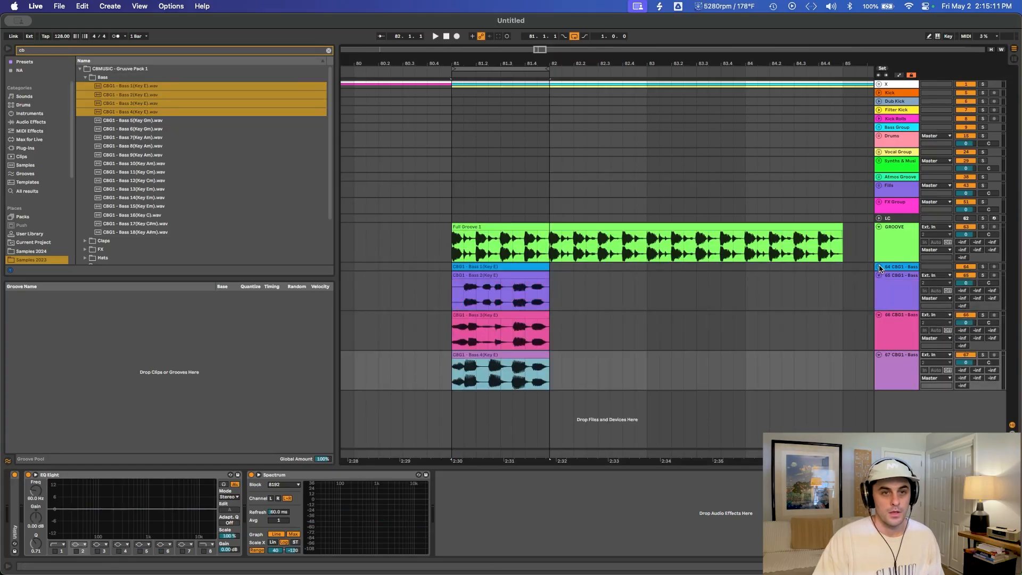
left_click(878, 267)
scroll(500, 98, "up", 5)
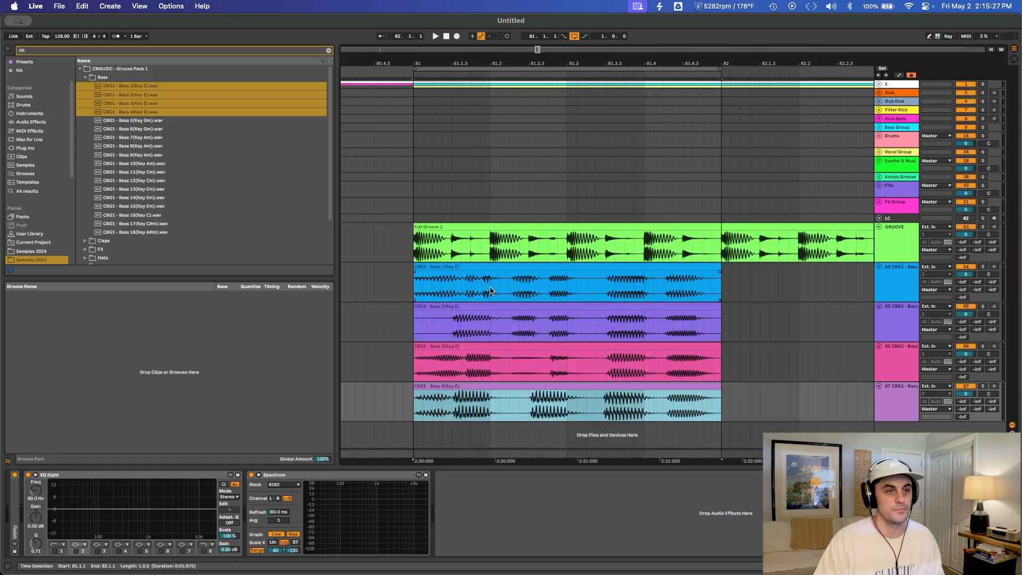
Deactivate the Bass 1 clip from 81.2 to its end, keeping only its first beat active.
left_click_drag(415, 291, 457, 290)
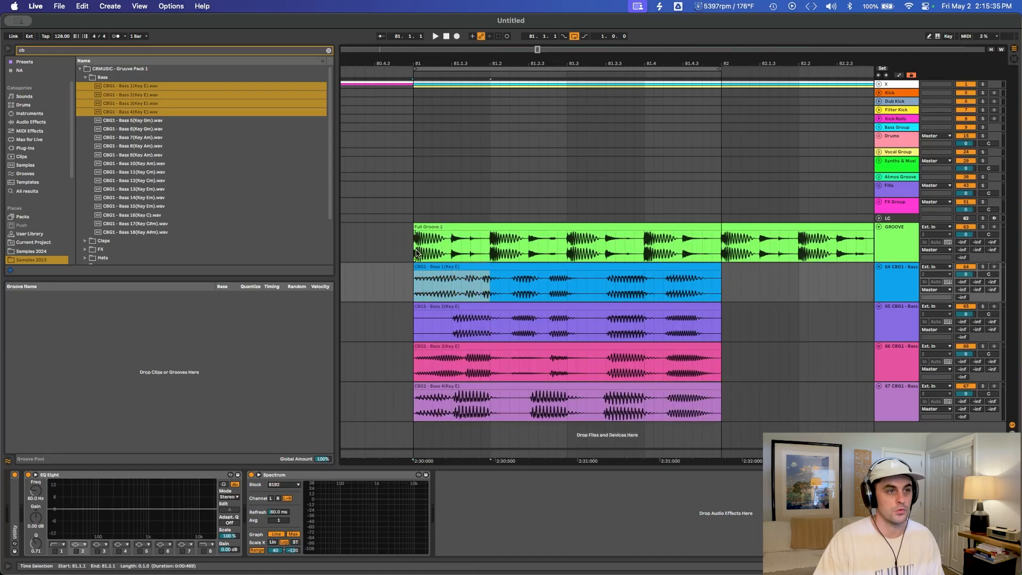
left_click_drag(415, 249, 500, 248)
left_click_drag(491, 298, 760, 294)
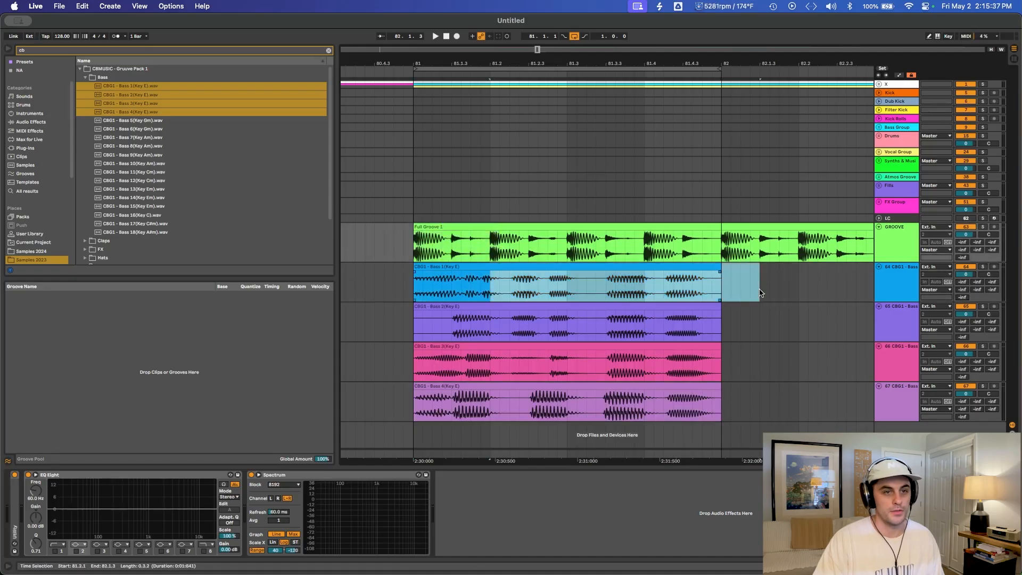
key("0")
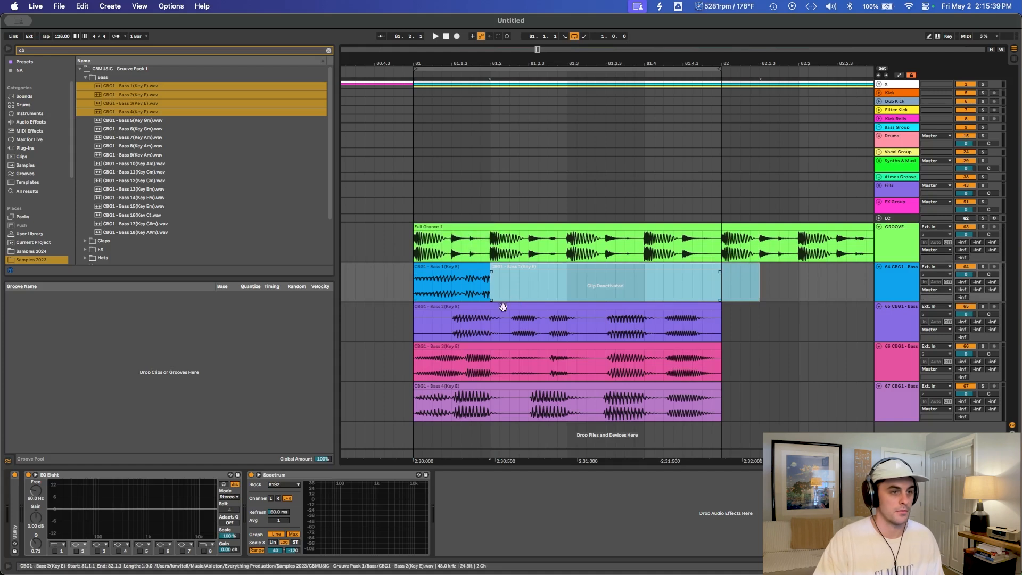
Deactivate the Bass 2 clip before 81.2 and after 81.3, keeping only its second beat active.
left_click_drag(413, 308, 489, 326)
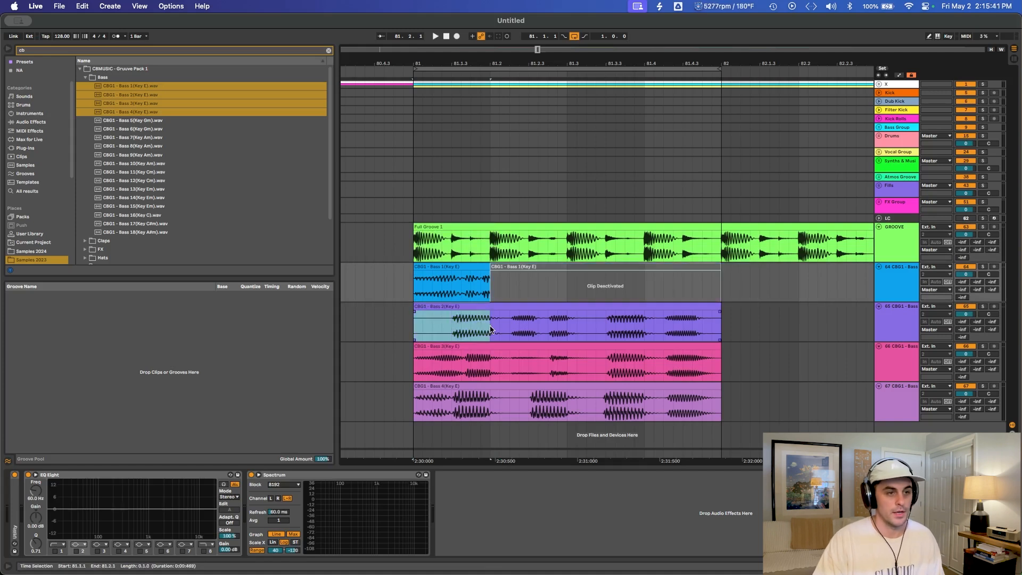
key("0")
left_click(520, 325)
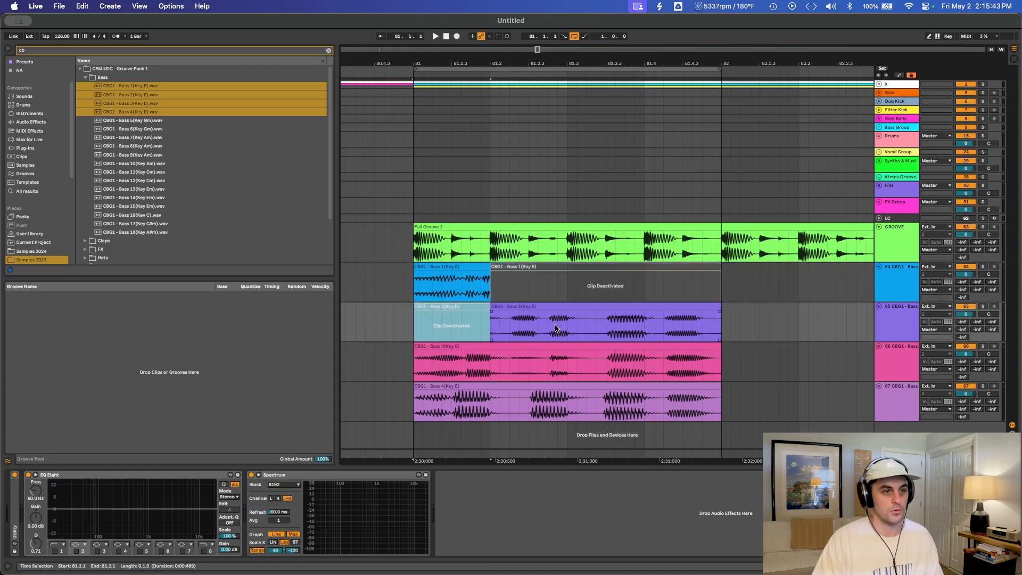
left_click_drag(568, 329, 790, 326)
key("0")
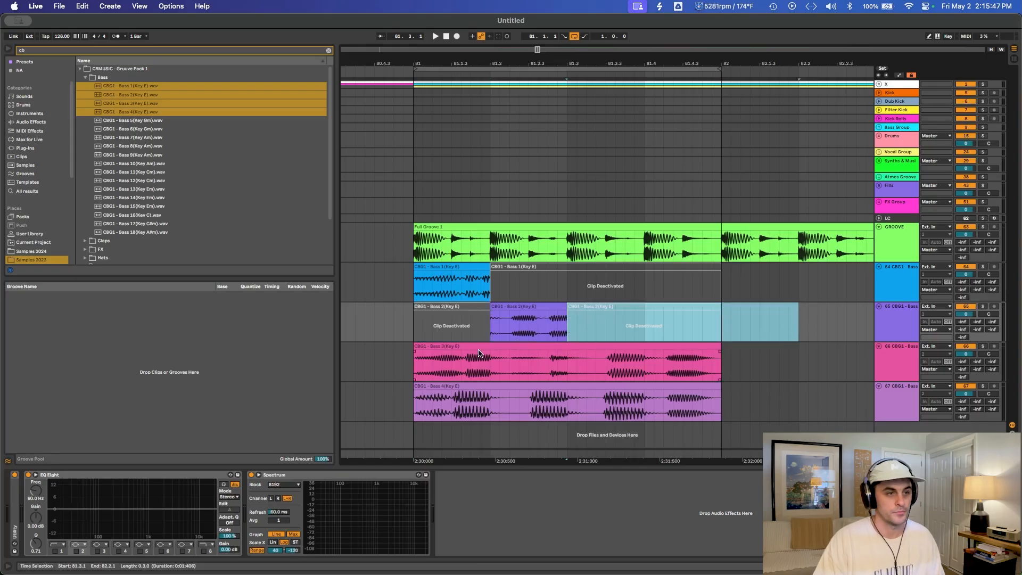
Deactivate all of Bass 3 except its third beat and all of Bass 4 except its fourth beat.
left_click_drag(408, 365, 566, 366)
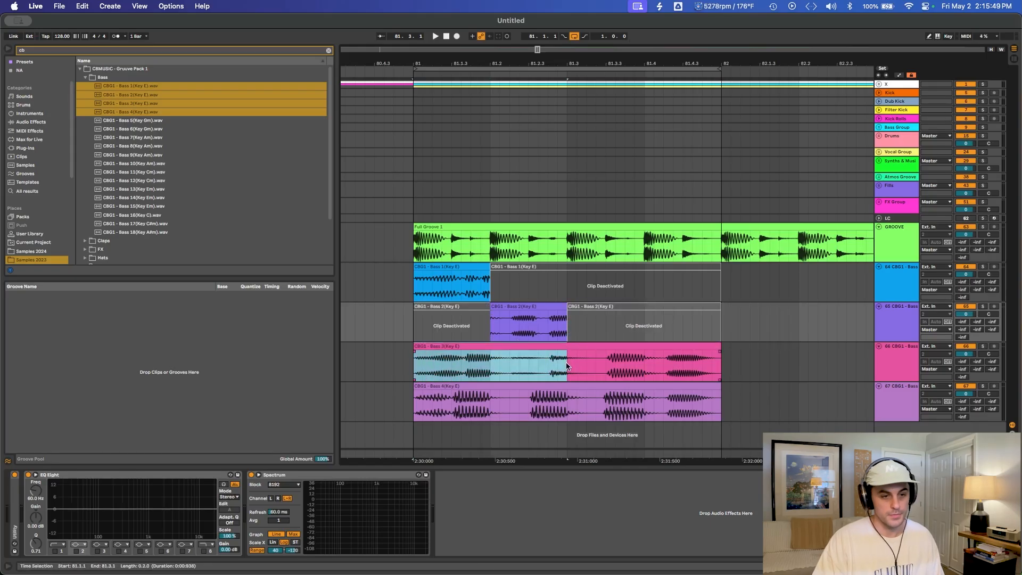
key("0")
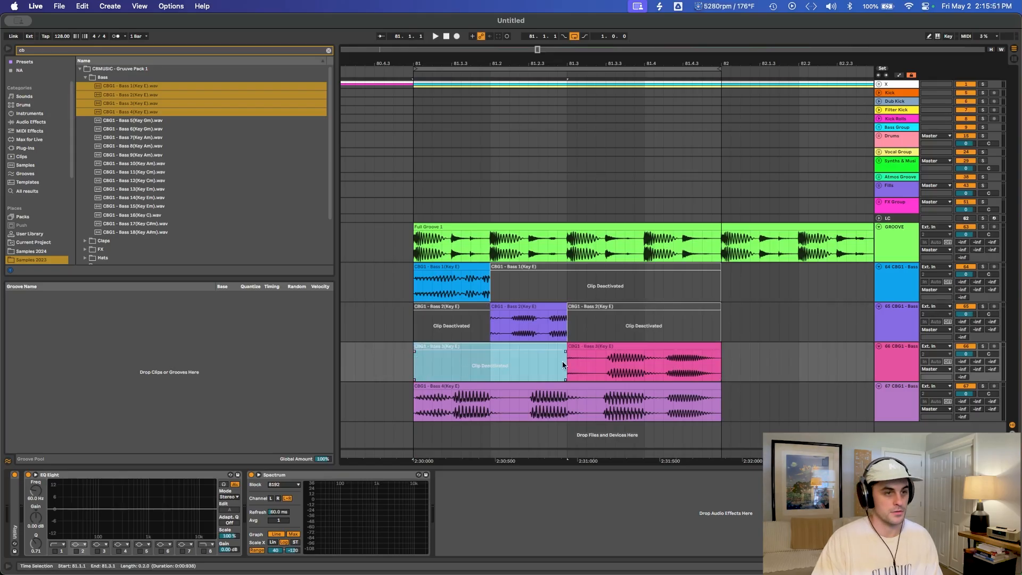
left_click_drag(642, 368, 735, 359)
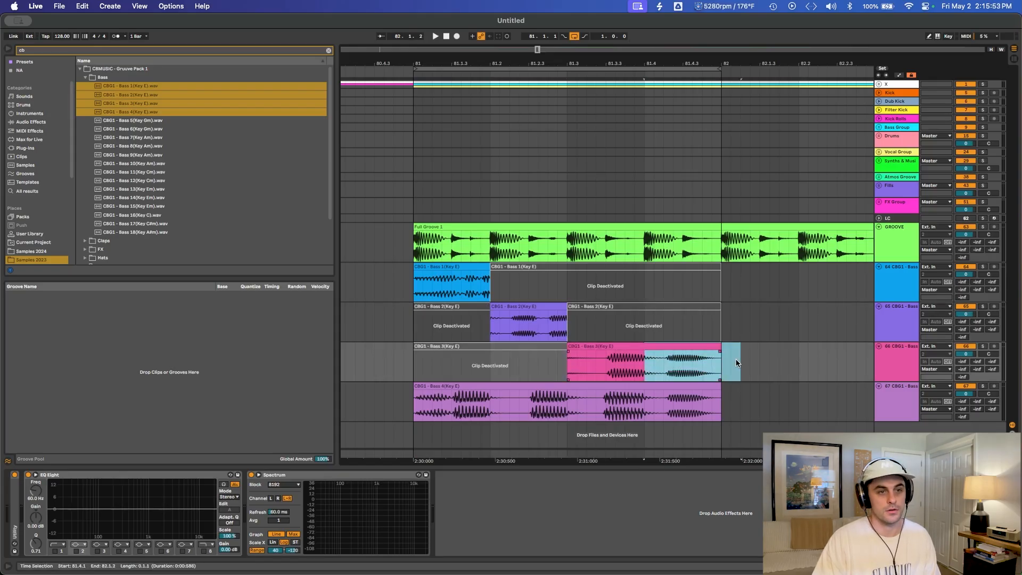
key("0")
left_click_drag(415, 401, 643, 399)
key("0")
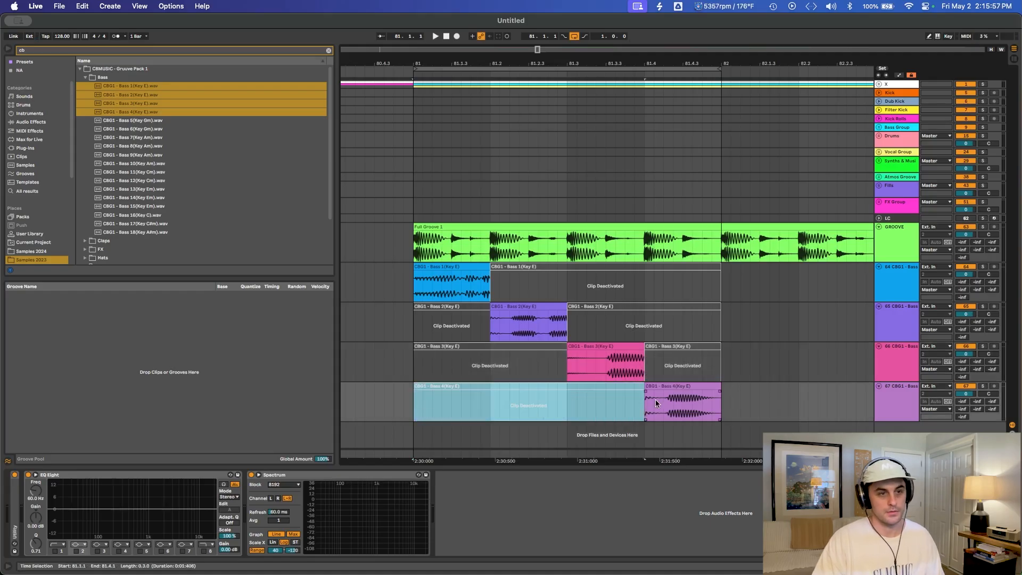
Select the one-bar loop at bar 81 and play the chopped bass combination with the groove.
left_click_drag(547, 59, 518, 35)
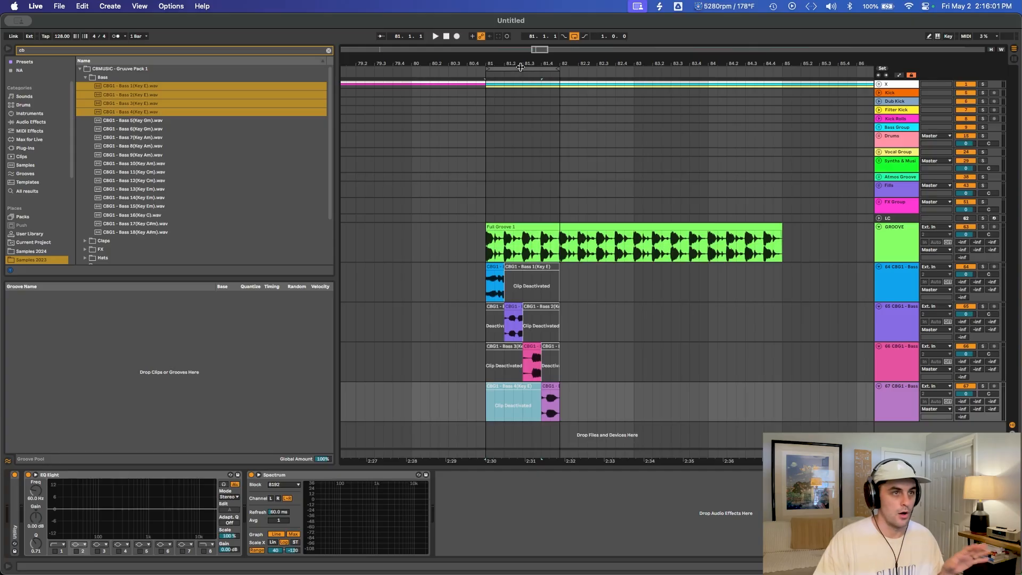
left_click_drag(516, 61, 495, 186)
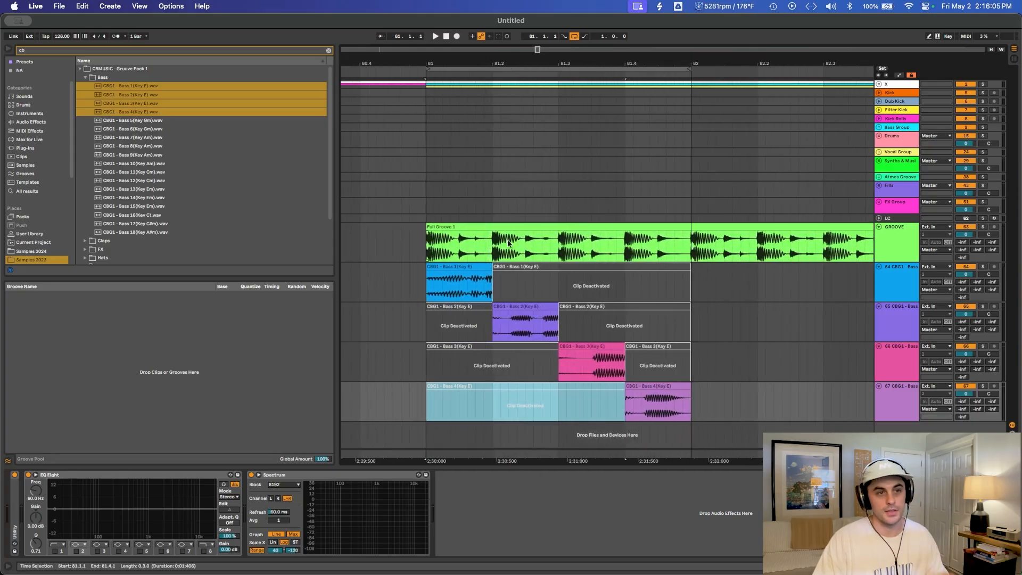
left_click(464, 68)
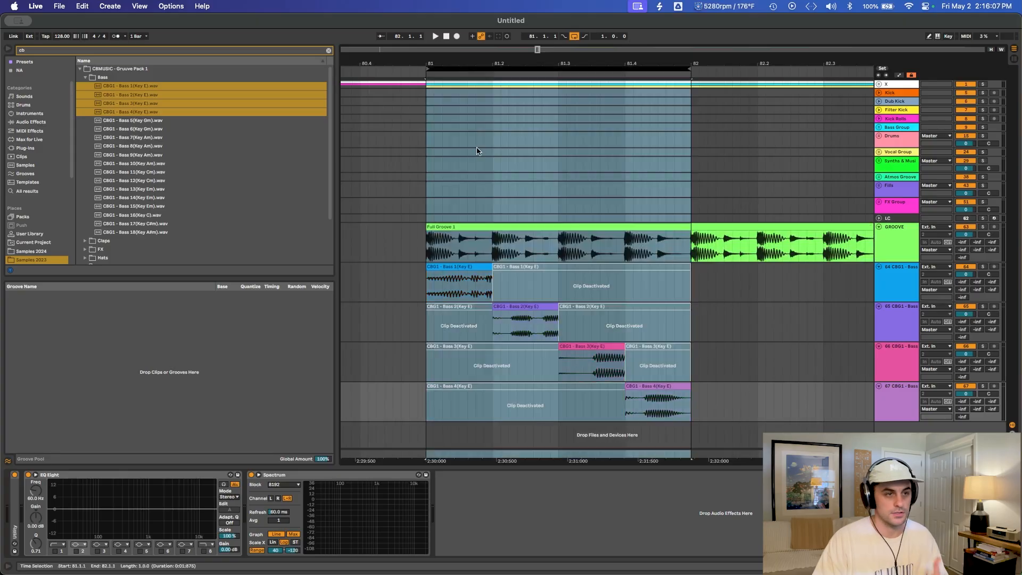
key("space")
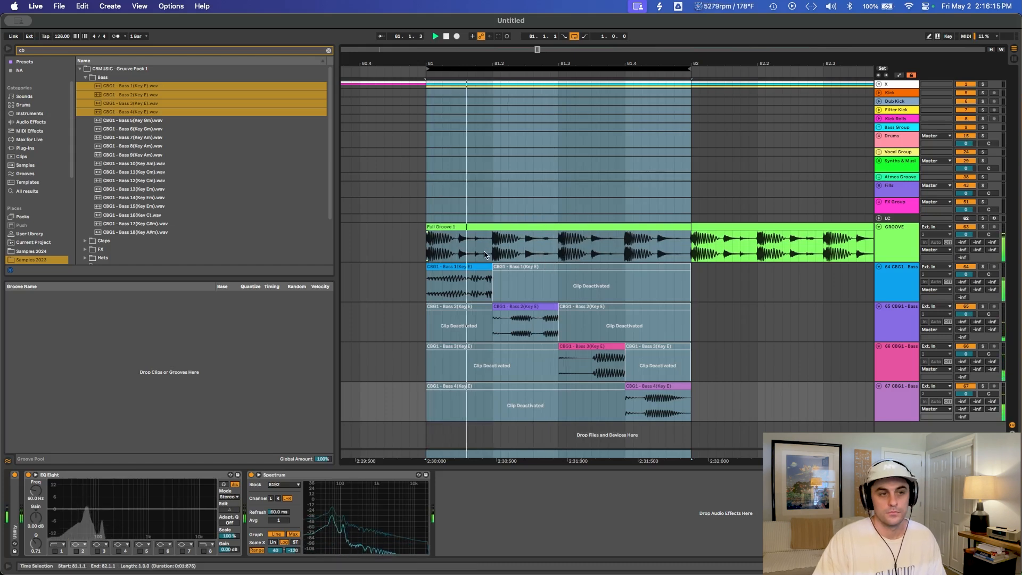
key("space")
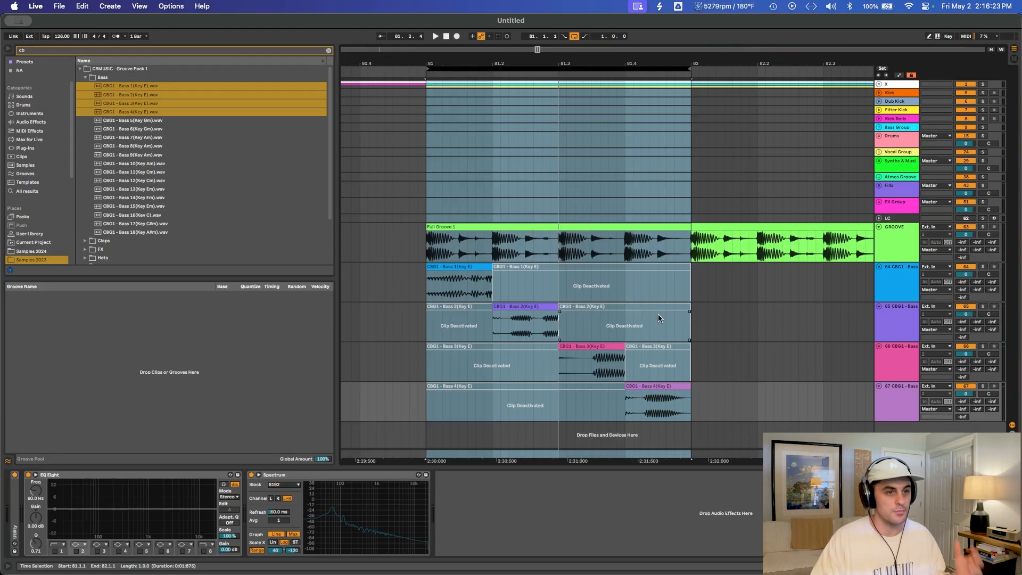
Replay the bass combination from the start of bar 81 and deactivate the second-beat section of Bass 2.
left_click(444, 314)
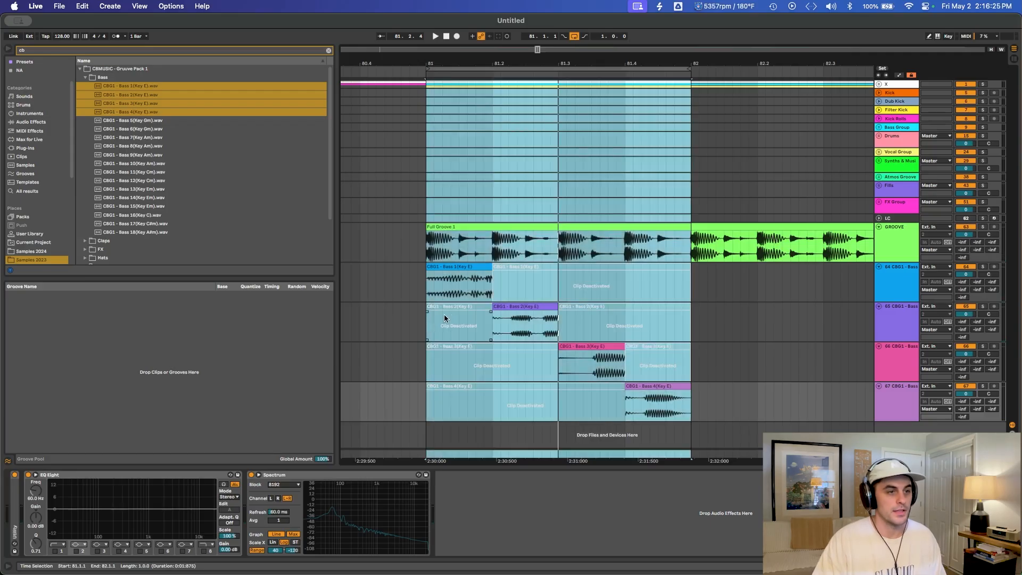
left_click(425, 325)
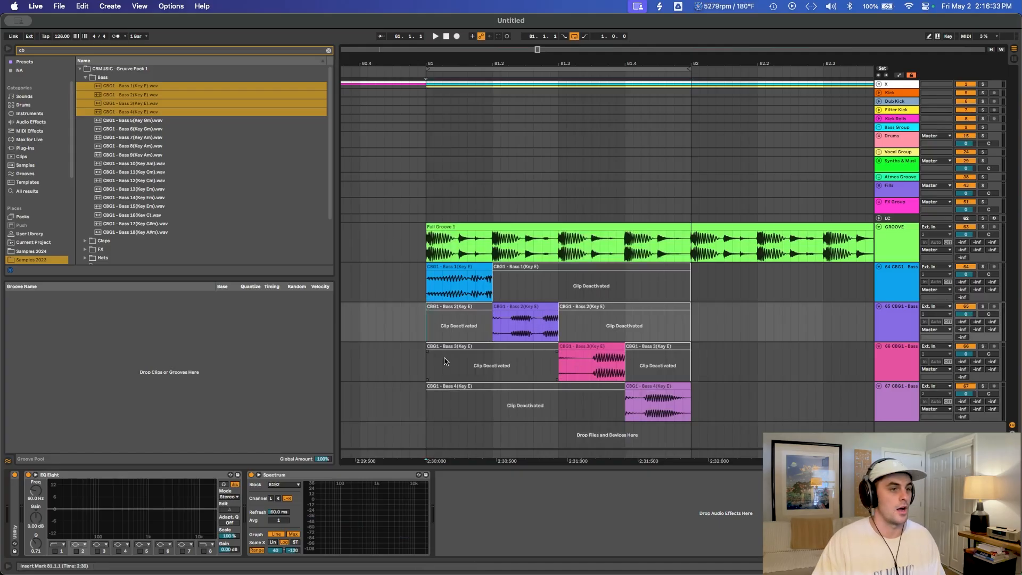
key("space")
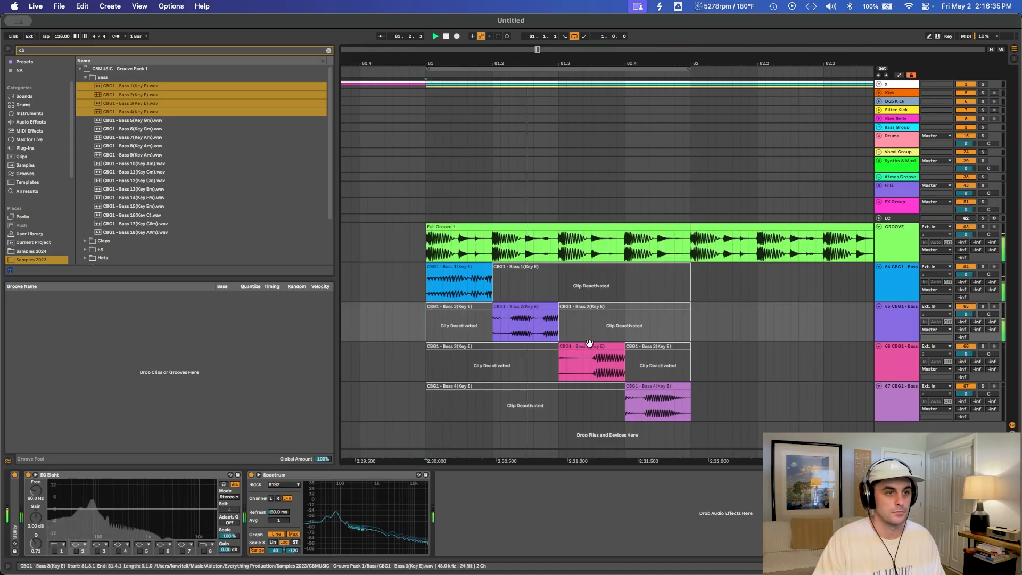
key("space")
left_click_drag(493, 325, 558, 329)
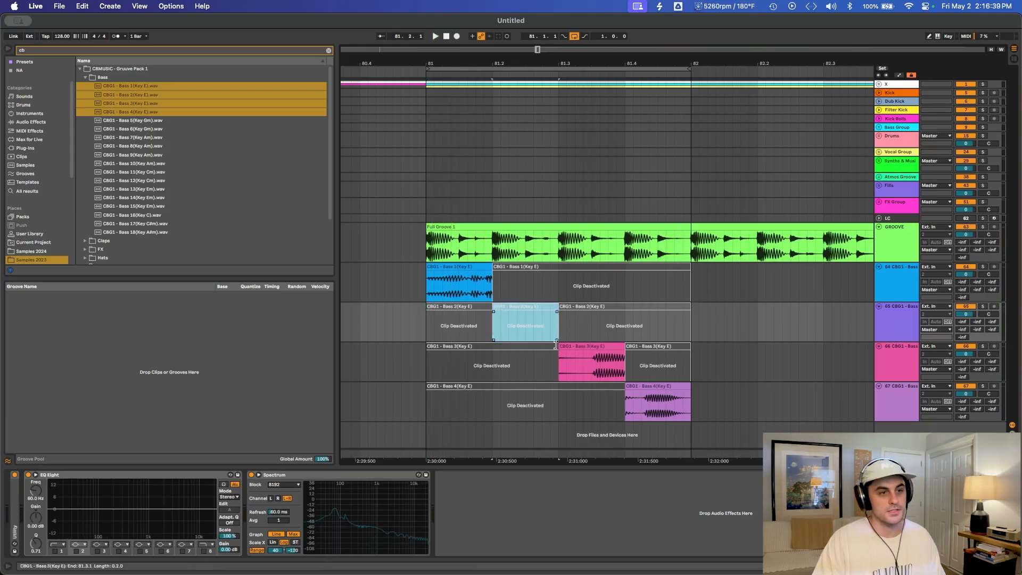
Try extending the active Bass 3 section back to 81.2, play it from bar 81, and undo the extension.
left_click_drag(559, 347, 498, 367)
left_click(424, 370)
key("space")
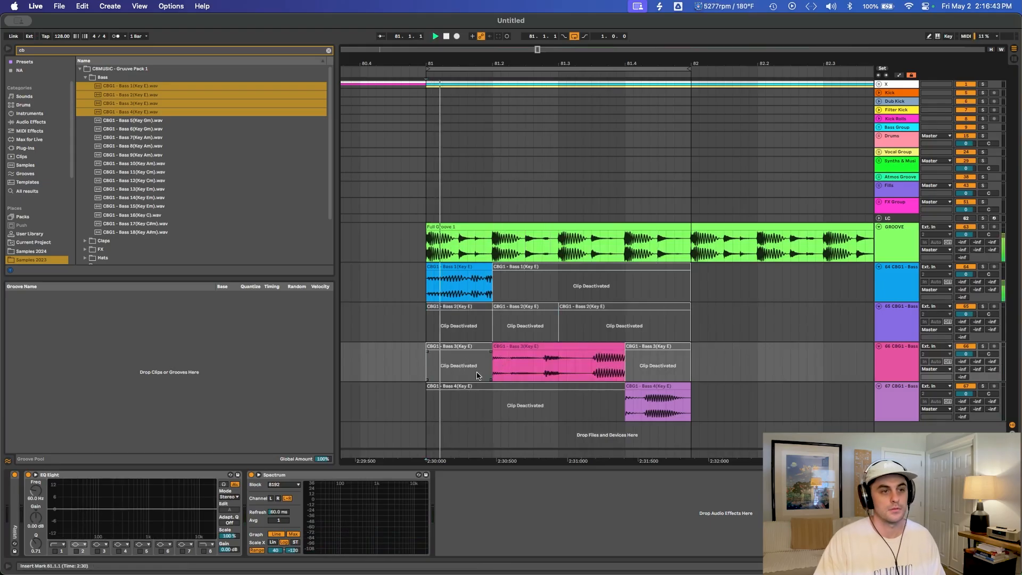
key("space")
key("ctrl+z")
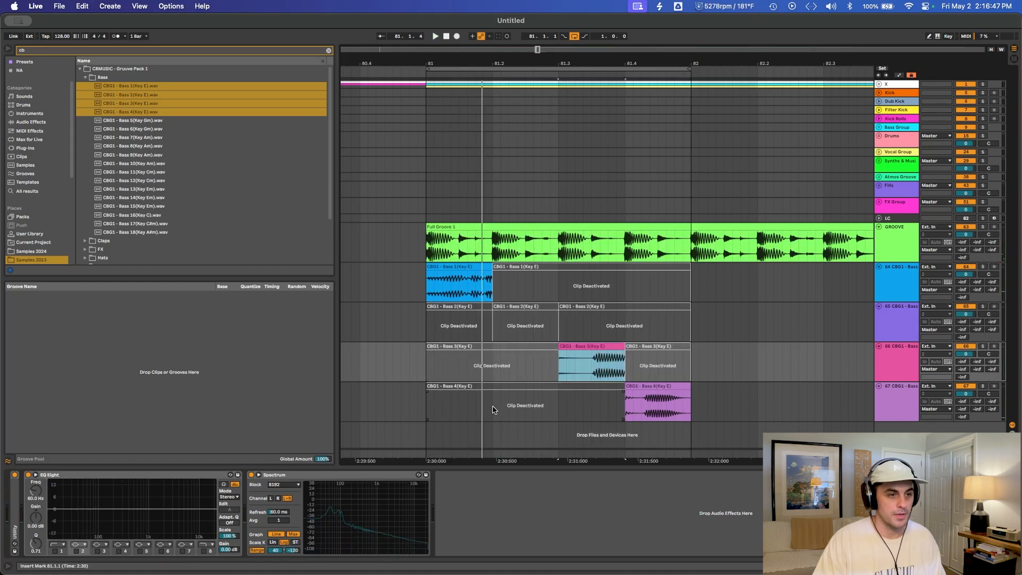
Reactivate the Bass 4 section from 81.2 to 81.3 and play the result from bar 81.
left_click_drag(493, 407, 558, 407)
key("0")
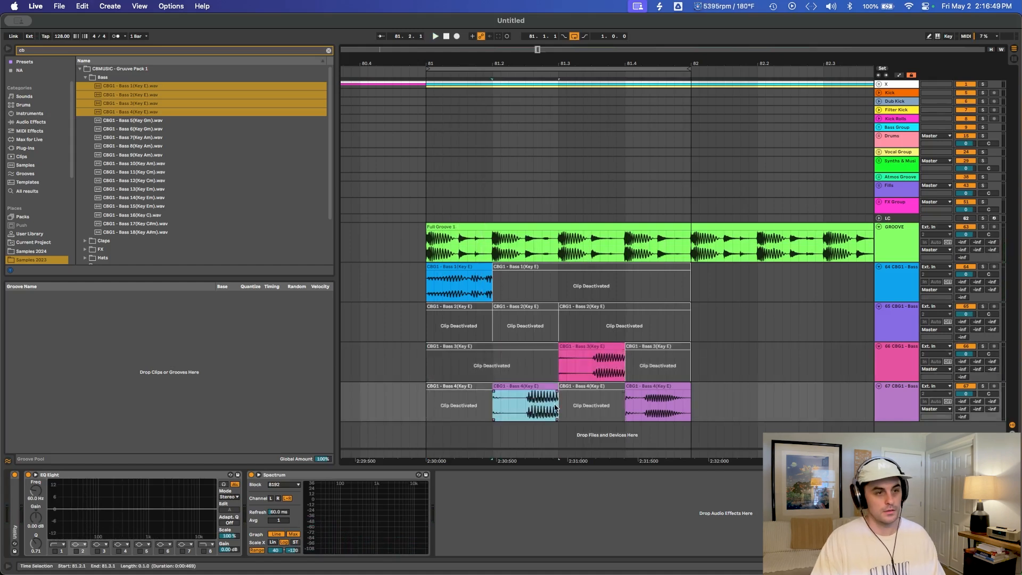
left_click(449, 383)
key("space")
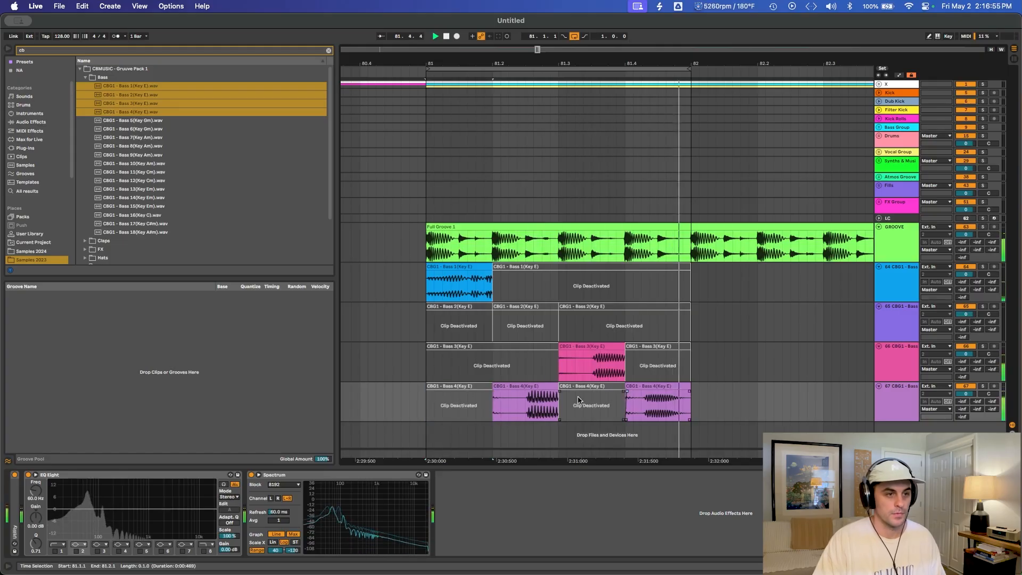
key("space")
Reactivate Bass 3 for the first half of the second beat, from 81.2 to 81.2.3, and play the result from bar 81.
left_click_drag(492, 405, 525, 408)
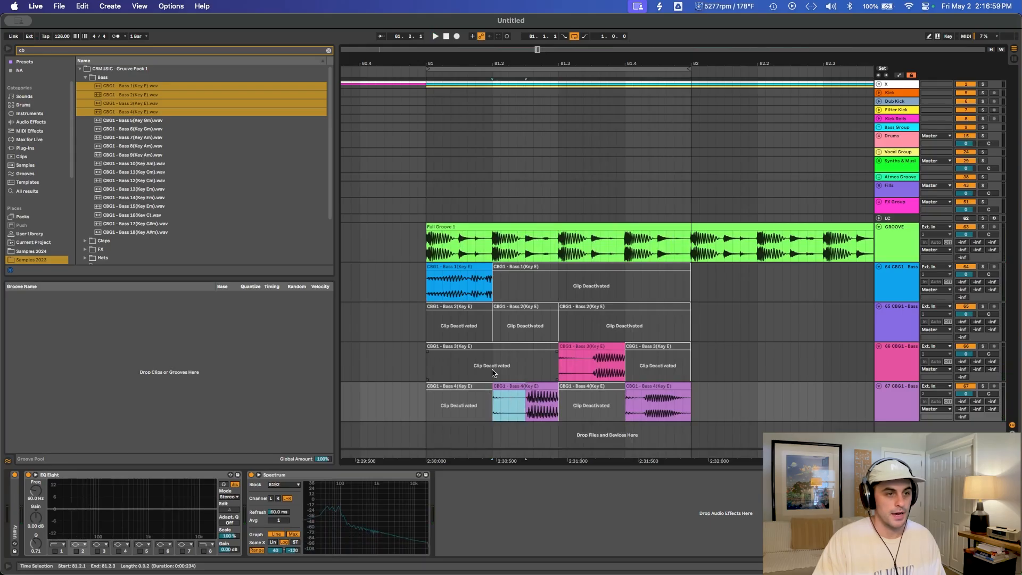
left_click_drag(493, 373, 525, 373)
key("0")
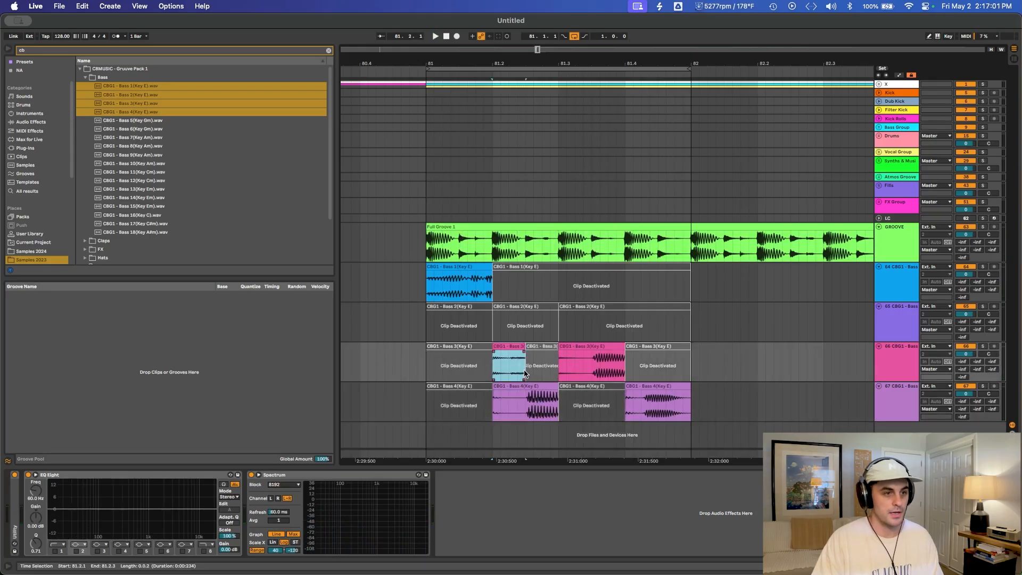
key("Left")
key("space")
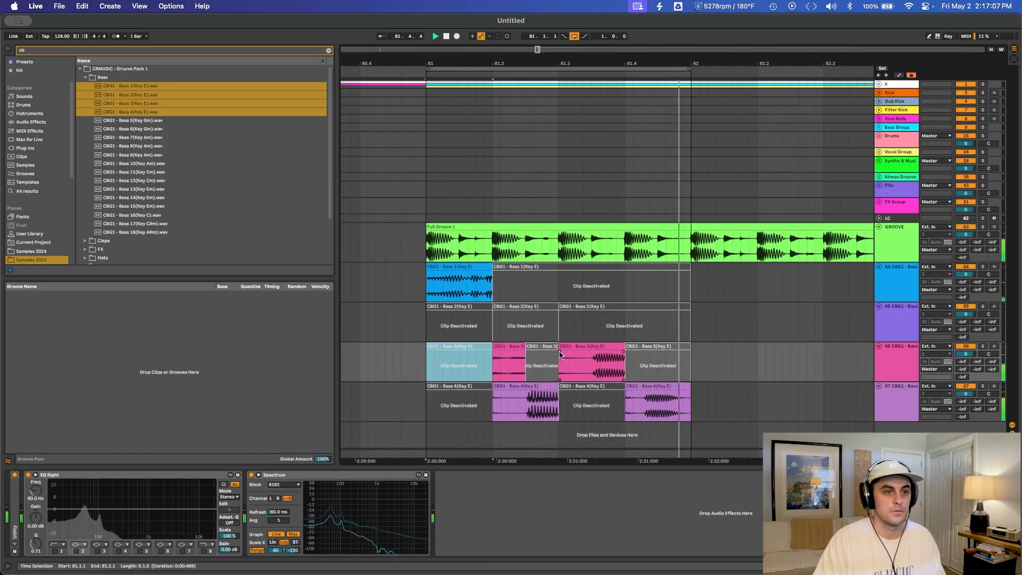
key("space")
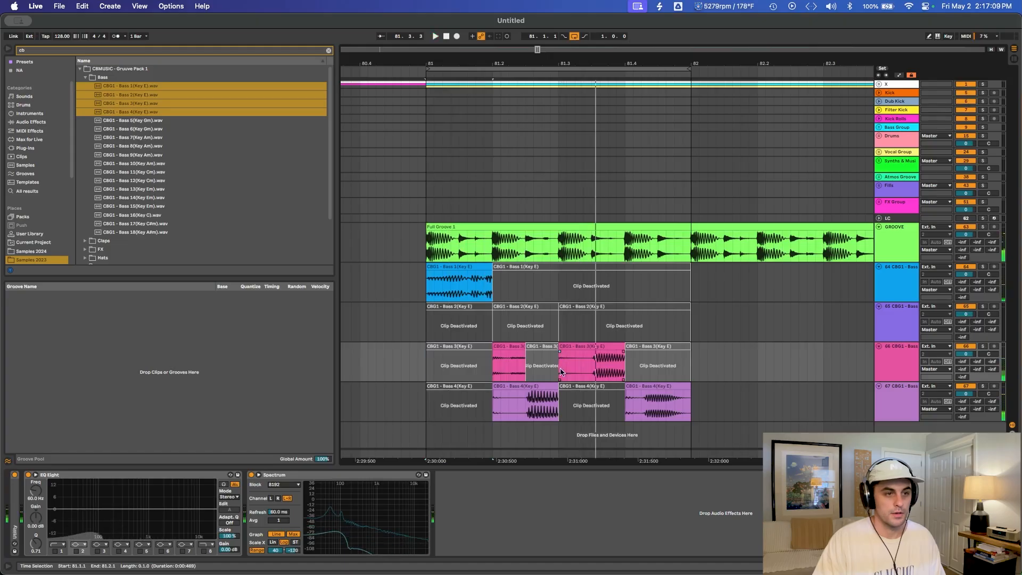
Deactivate the first half of Bass 3's third beat and extend the active second-beat section of Bass 4 to 81.3.3.
left_click_drag(561, 371, 578, 369)
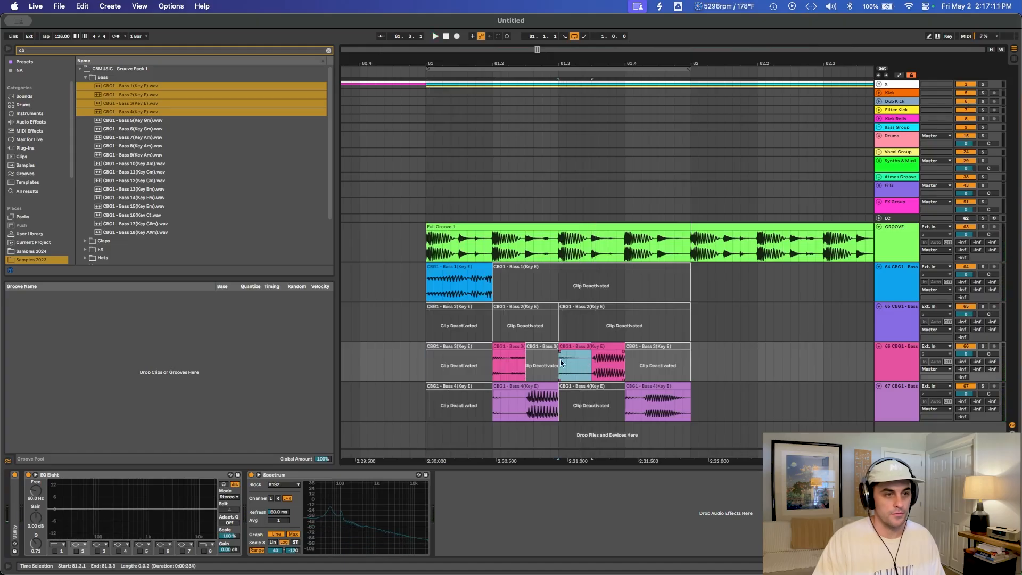
key("0")
left_click_drag(559, 398, 587, 390)
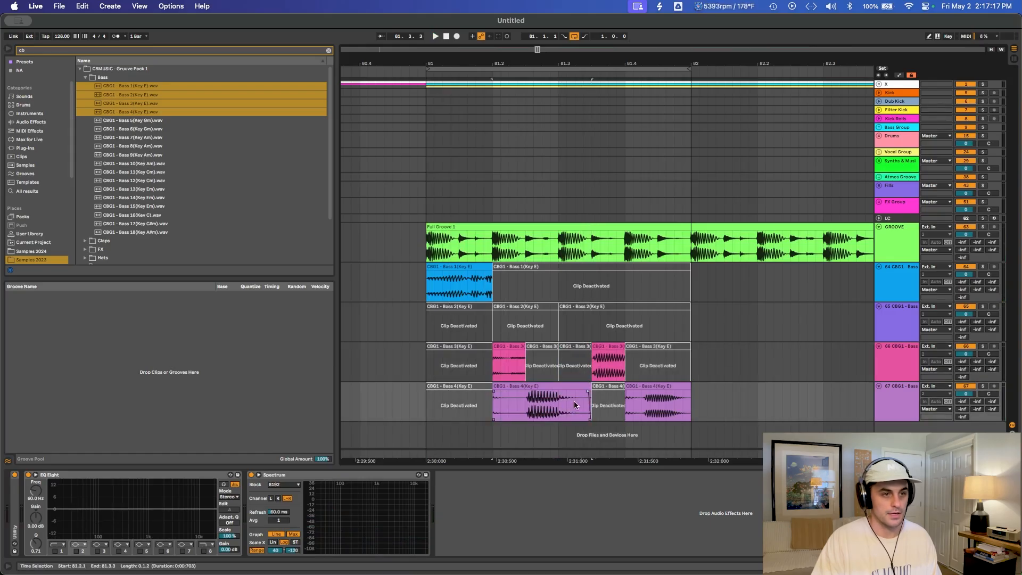
Try activating the first half of Bass 2's third beat, from 81.3 to 81.3.3.
left_click_drag(560, 331, 591, 330)
key("0")
key("0")
Activate Bass 1 for the first half of the third beat, from 81.3 to 81.3.3, and play the result from bar 81.
left_click_drag(561, 293, 625, 292)
key("0")
key("0")
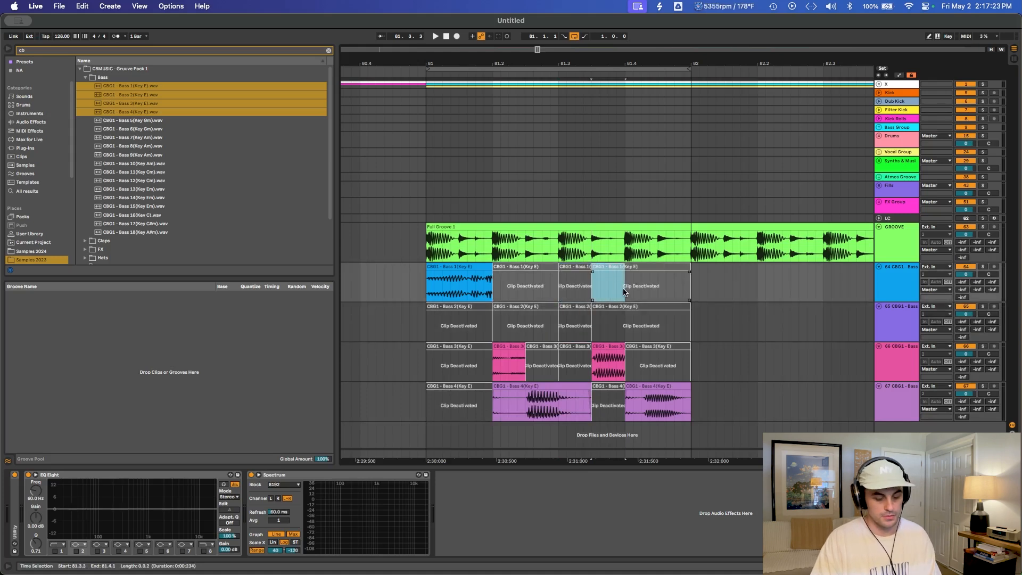
key("0")
left_click(585, 276)
left_click_drag(585, 275, 562, 272)
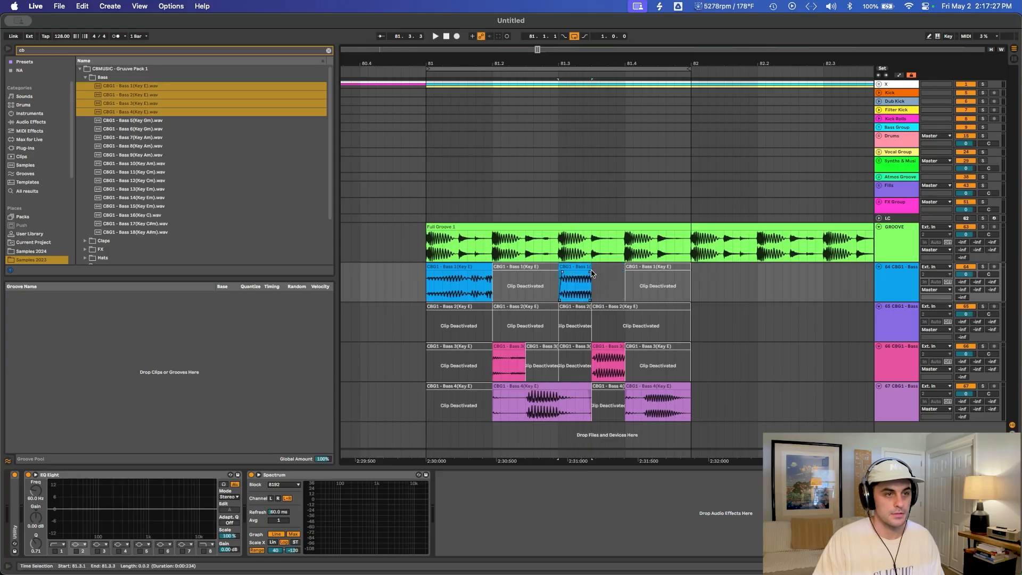
left_click(485, 276)
key("space")
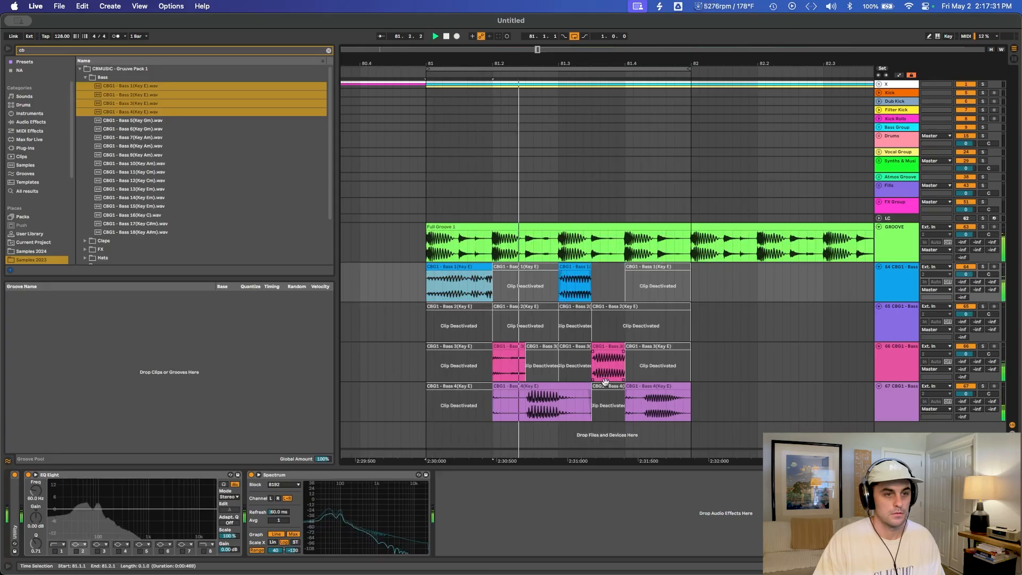
key("space")
Deactivate Bass 4's fourth beat, activate Bass 3 from 81.4 to 82 instead, and play the result from bar 81.
left_click(632, 396)
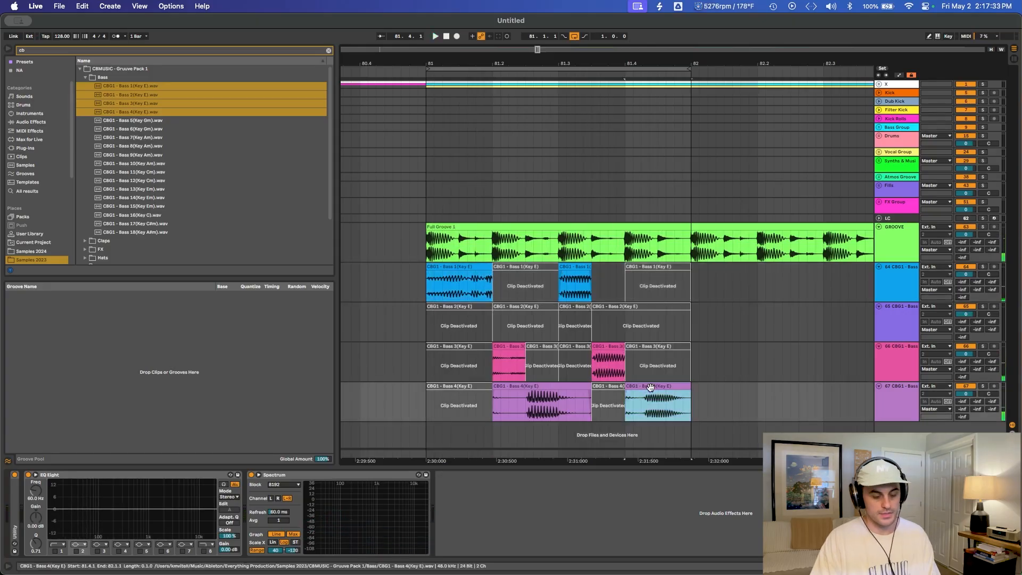
key("0")
left_click(653, 346)
key("0")
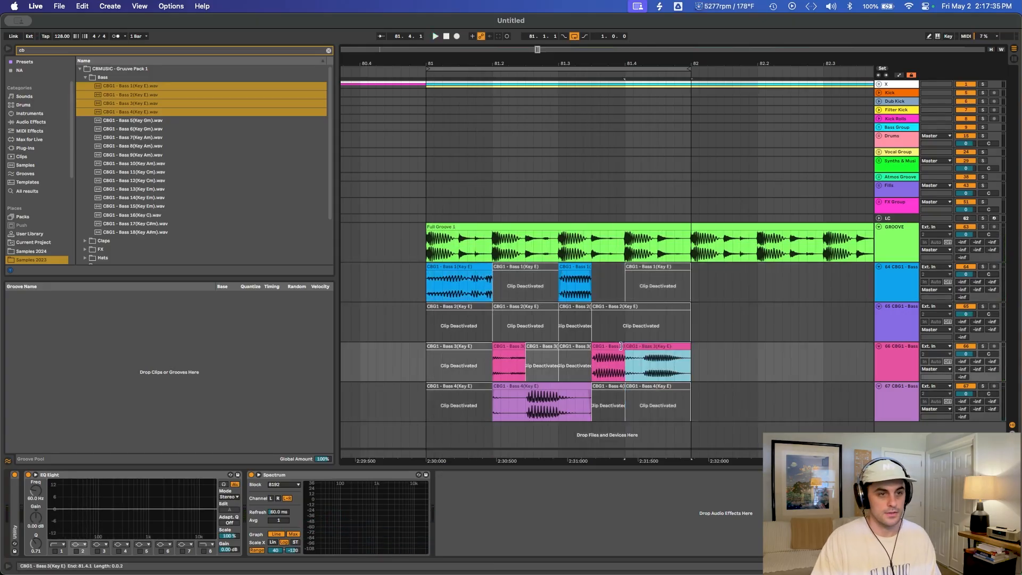
left_click_drag(624, 346, 690, 347)
left_click(428, 364)
key("space")
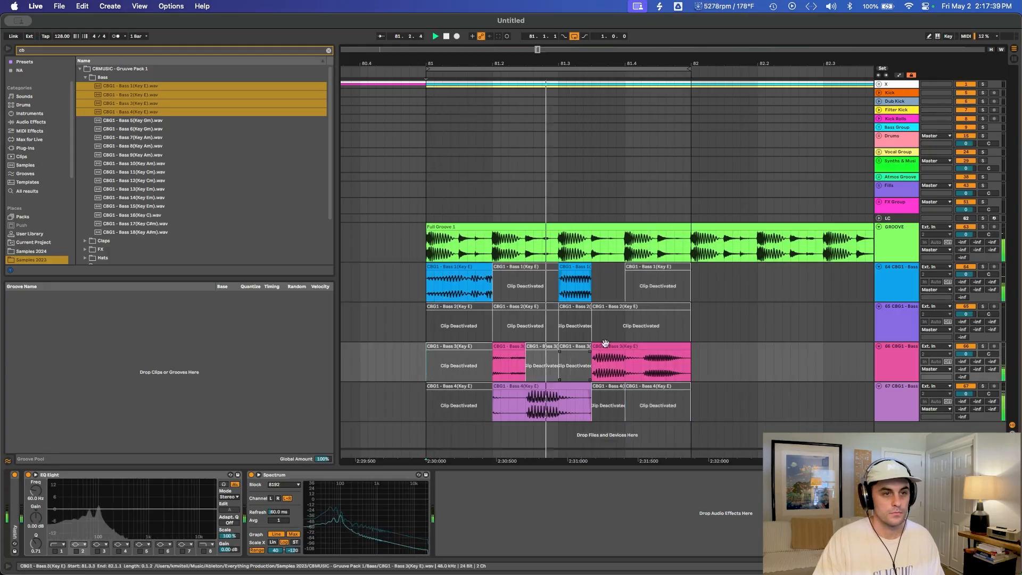
Swap the fourth beat from Bass 3 to Bass 2, from 81.4 to 82, and play the result from bar 81.
left_click_drag(626, 364, 691, 364)
key("0")
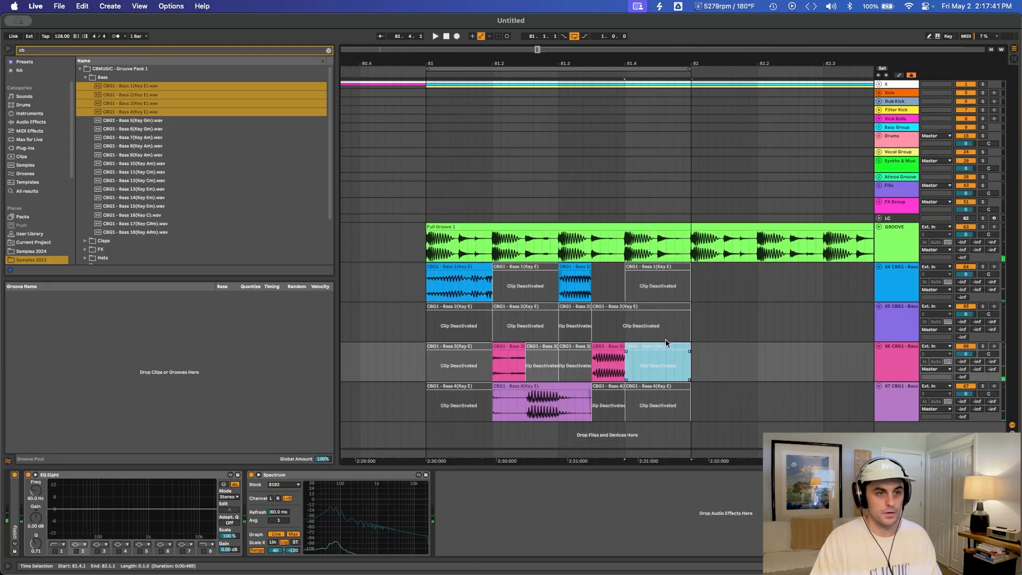
left_click_drag(626, 322, 694, 322)
key("0")
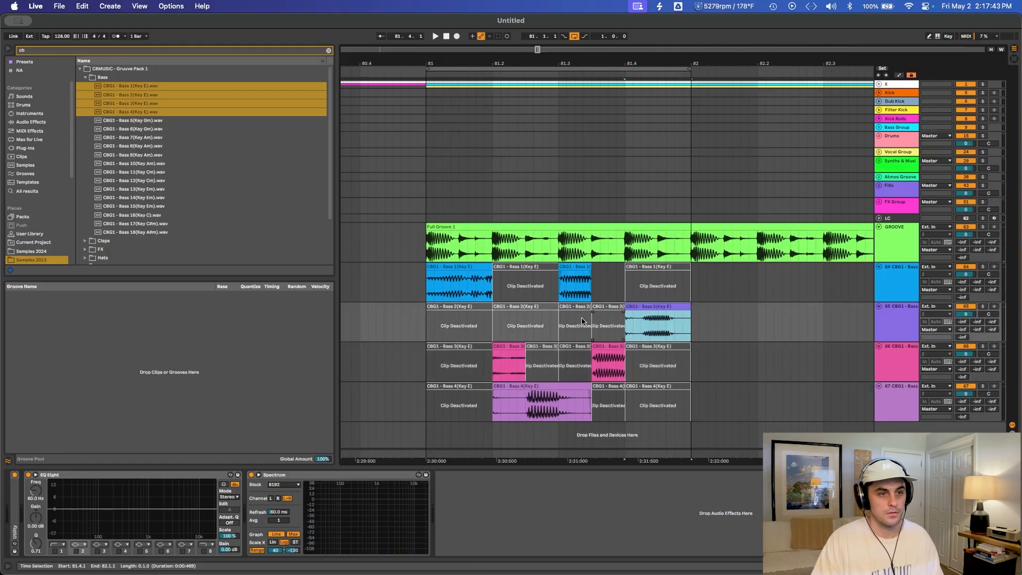
left_click(428, 307)
key("space")
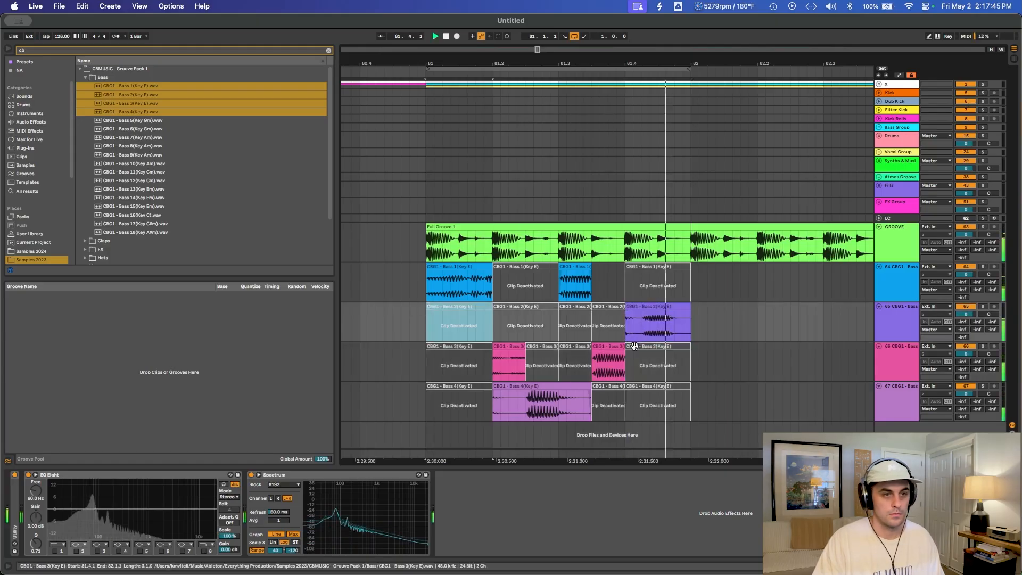
Reactivate Bass 3's fourth beat trimmed to about its last third before bar 82, and play the result from bar 81.
left_click(634, 347)
key("0")
left_click_drag(634, 346, 673, 353)
left_click_drag(711, 346, 691, 354)
left_click(427, 367)
key("space")
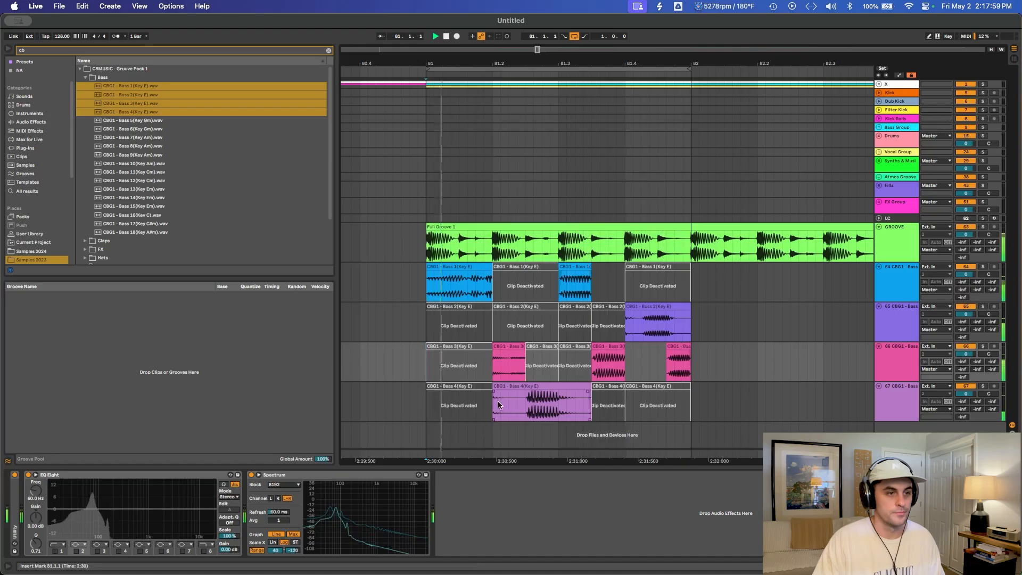
key("space")
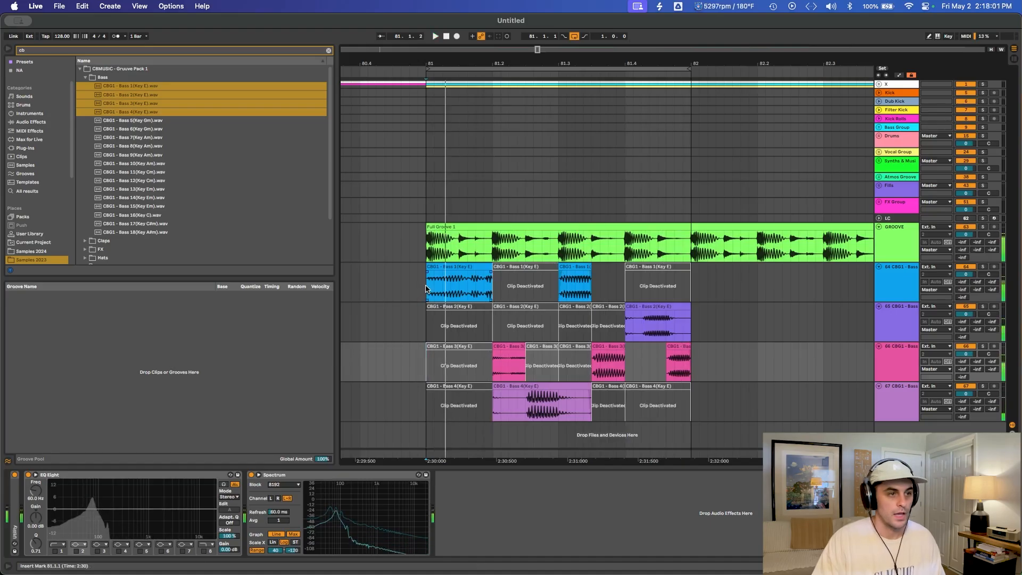
left_click(435, 287)
left_click_drag(429, 289, 691, 410)
left_click(691, 356)
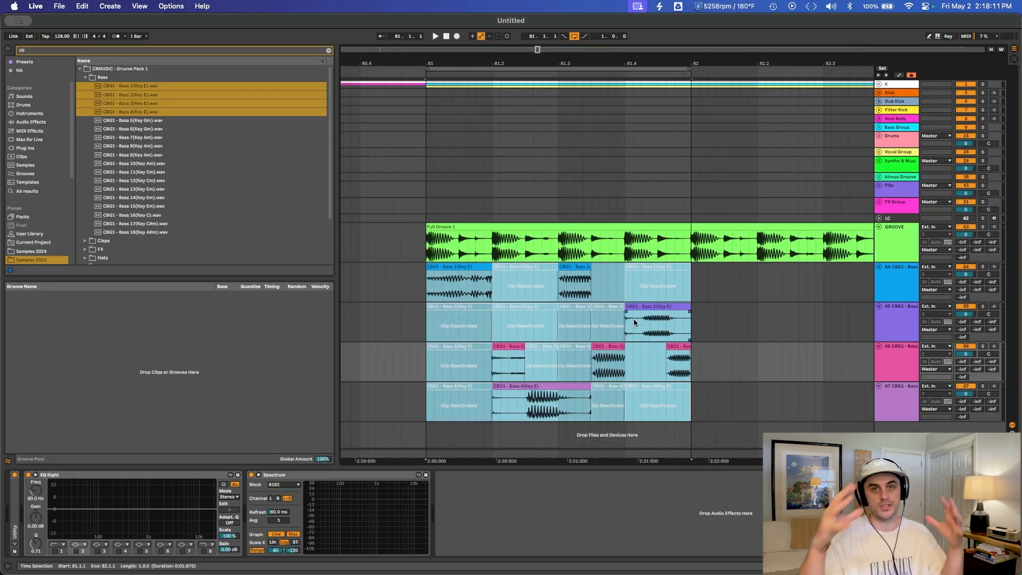
left_click(480, 283)
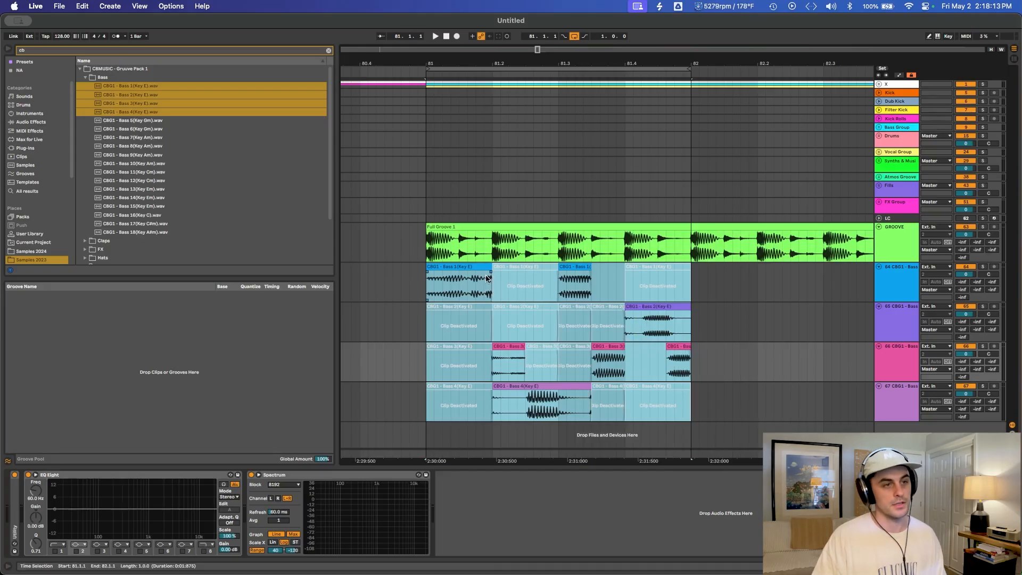
left_click_drag(482, 277, 505, 289)
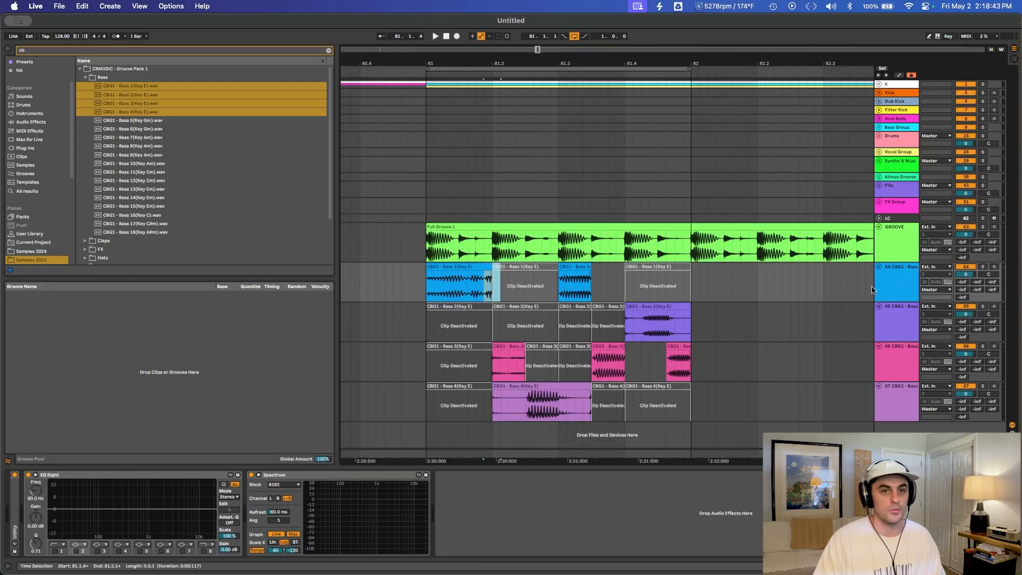
Delete all four CBG1 bass tracks beneath the groove track.
left_click(898, 290)
left_click(900, 400, "shift")
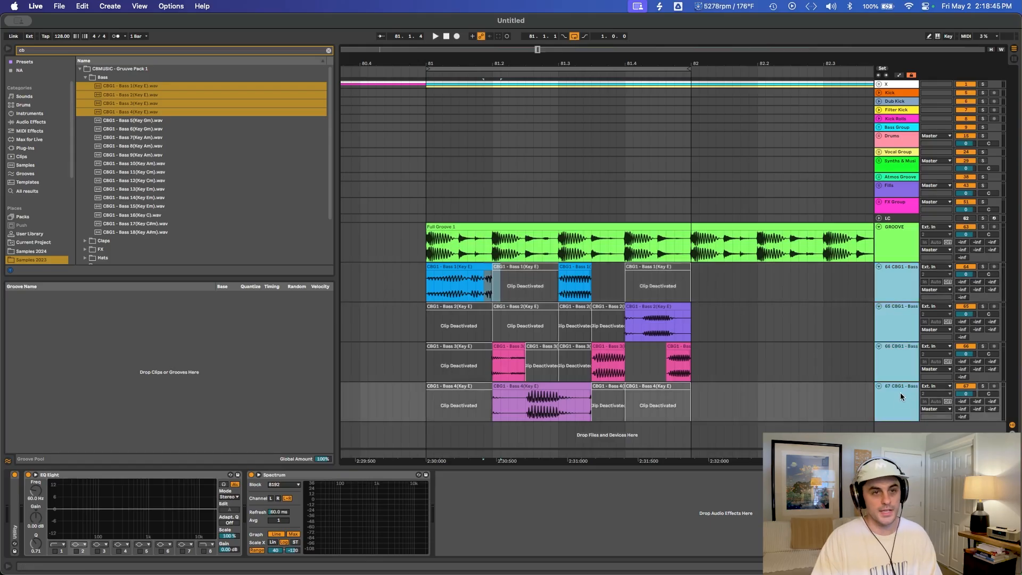
key("Delete")
Clear the sample search and browse EX SAMPLES to the Woodlands Sounds - RSquared Basslines folder.
left_click(328, 50)
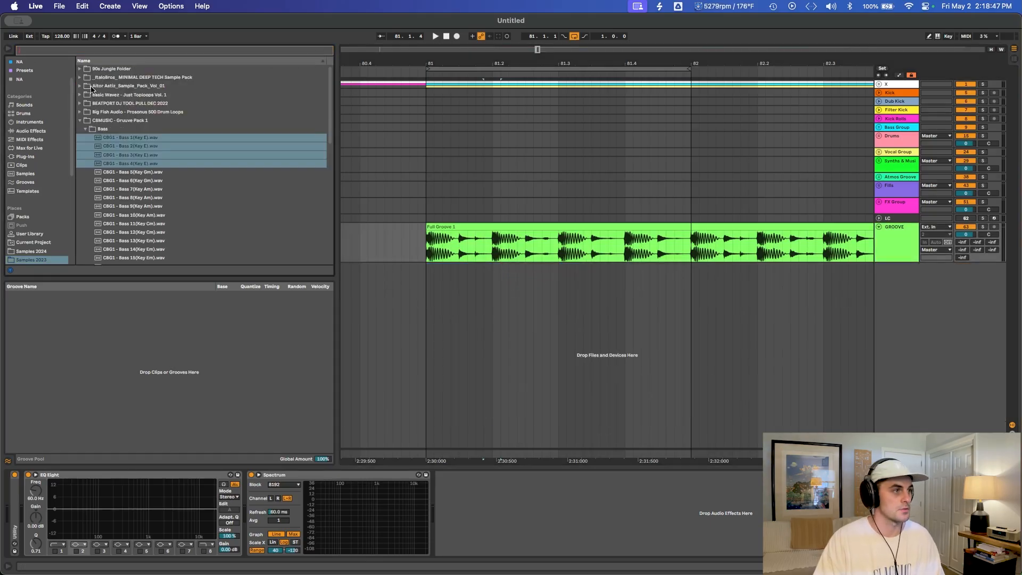
left_click(80, 120)
scroll(100, 131, "down", 3)
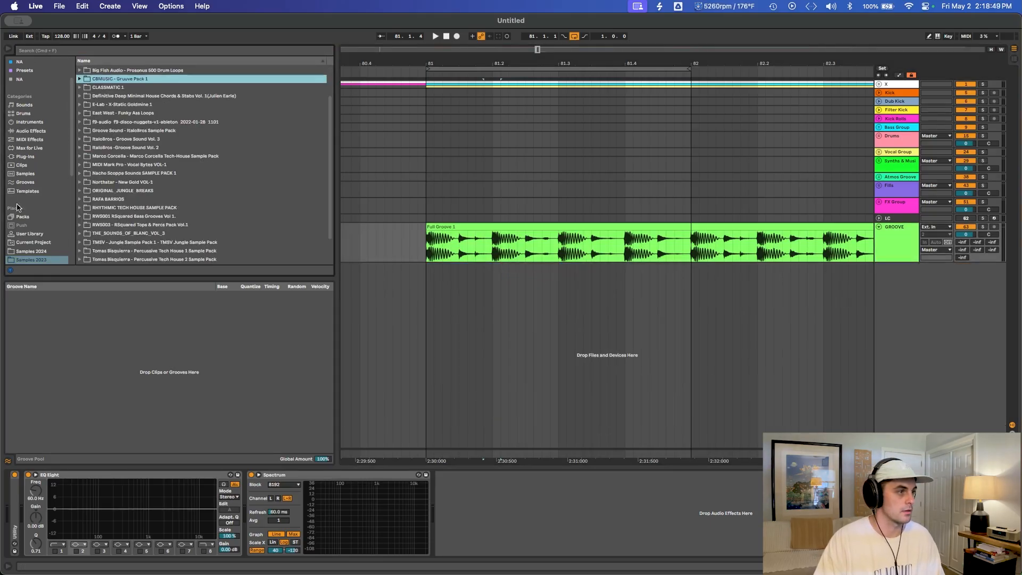
scroll(14, 208, "down", 2)
left_click(40, 247)
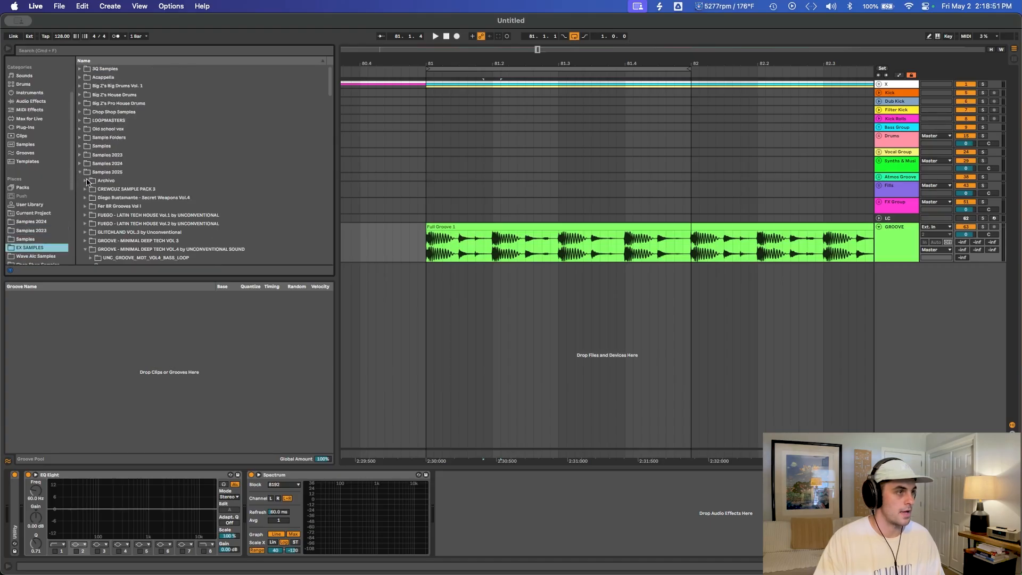
scroll(92, 176, "down", 5)
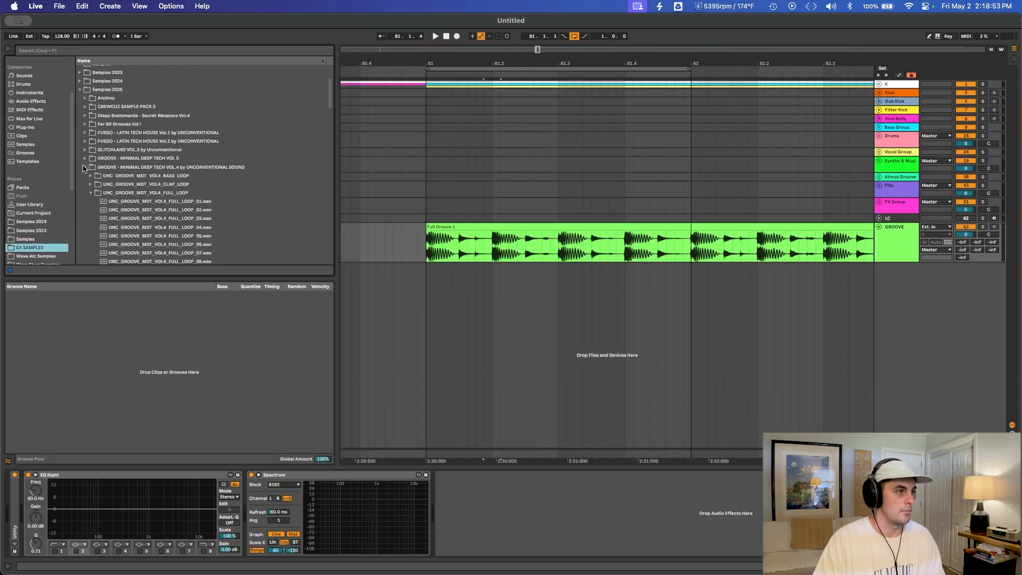
left_click(85, 167)
scroll(85, 141, "down", 7)
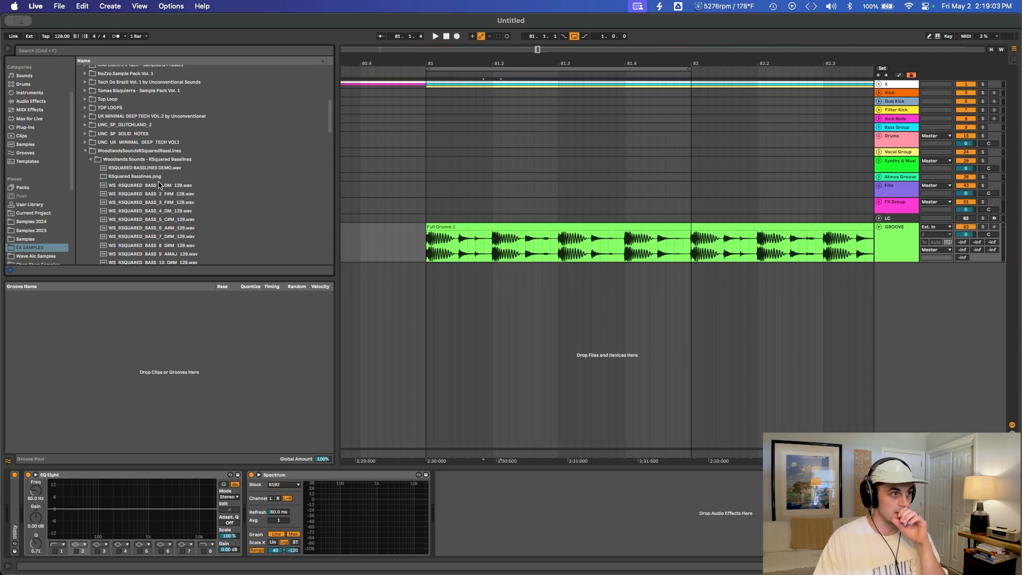
scroll(162, 182, "down", 3)
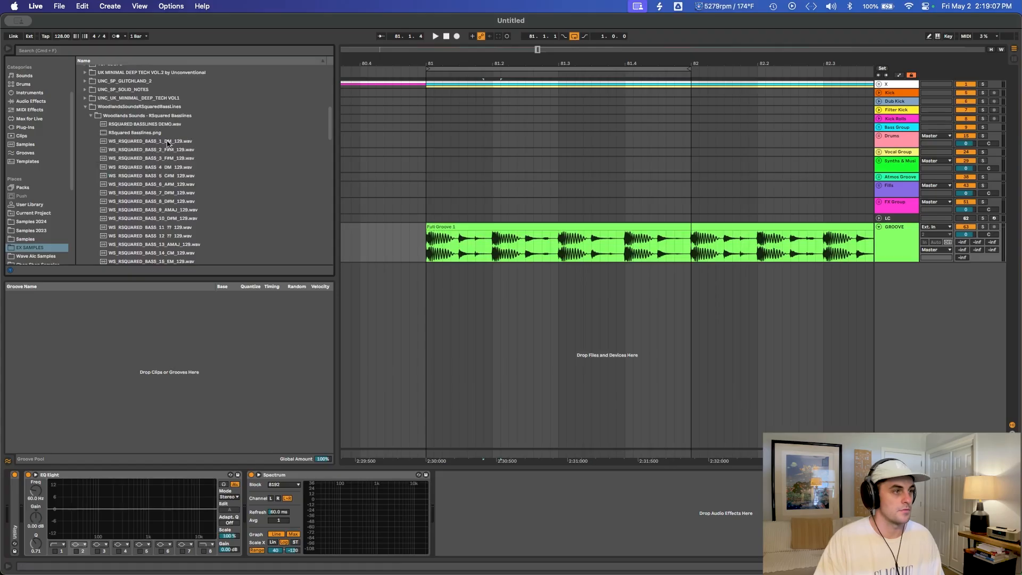
Play the groove from bar 81 while previewing RSquared bass loops 1 through 6 one after another.
left_click(423, 132)
key("space")
left_click(163, 141)
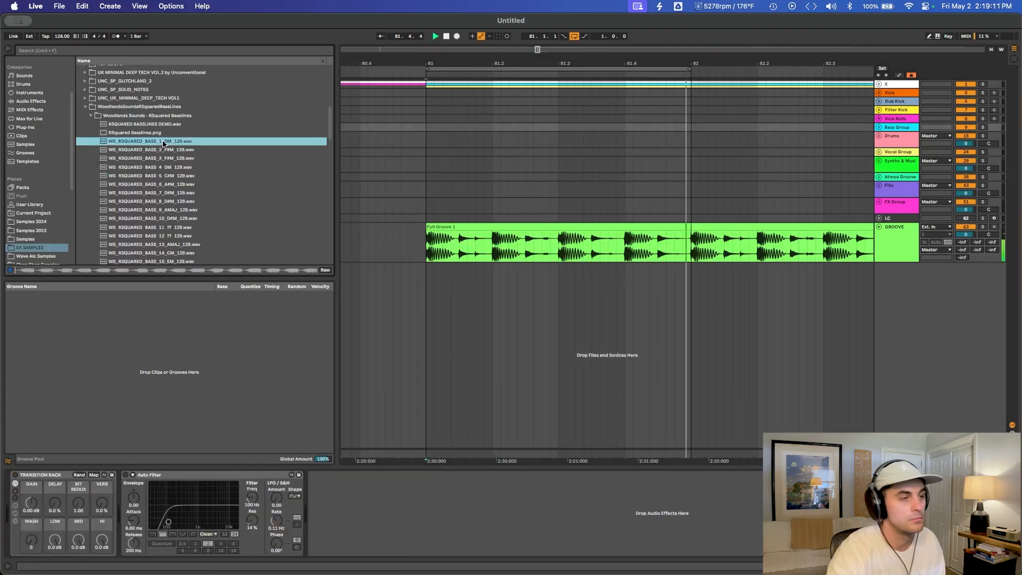
key("Down")
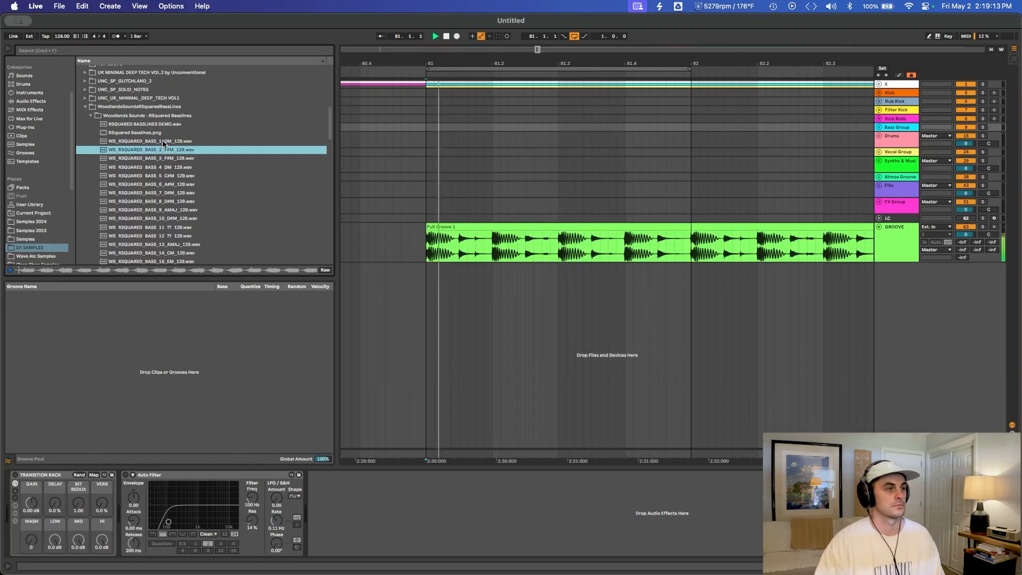
key("Down")
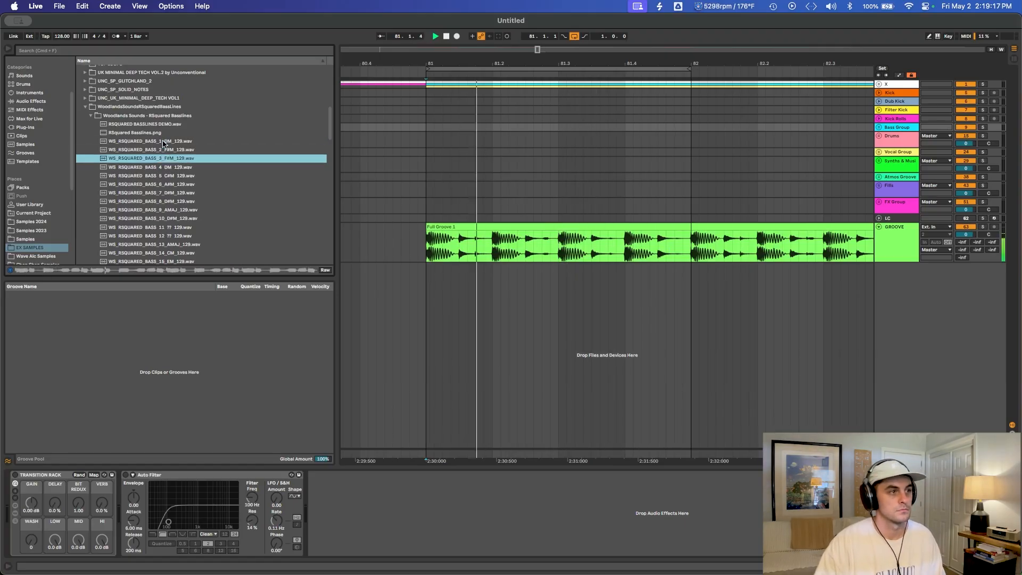
key("Down")
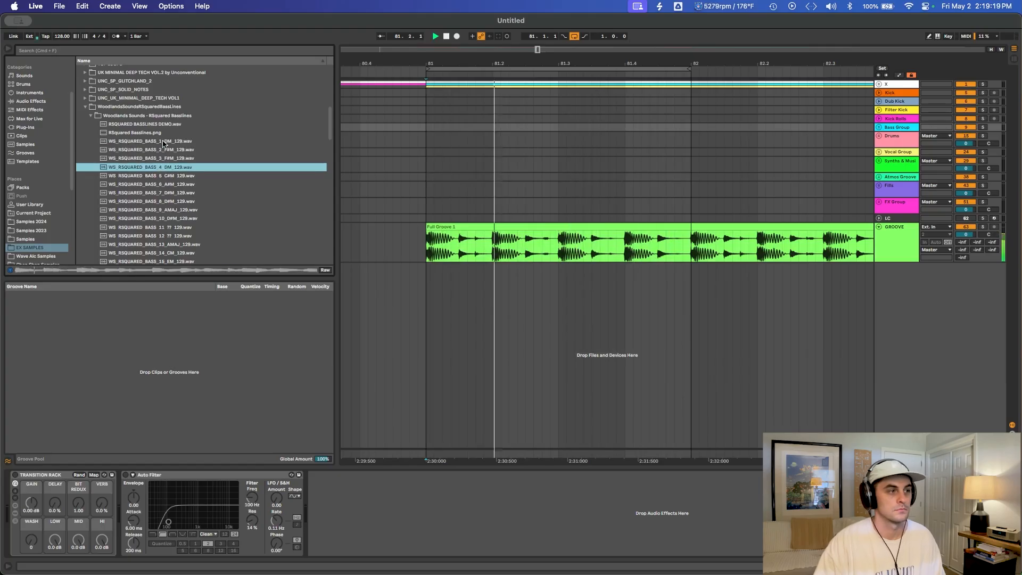
key("Down")
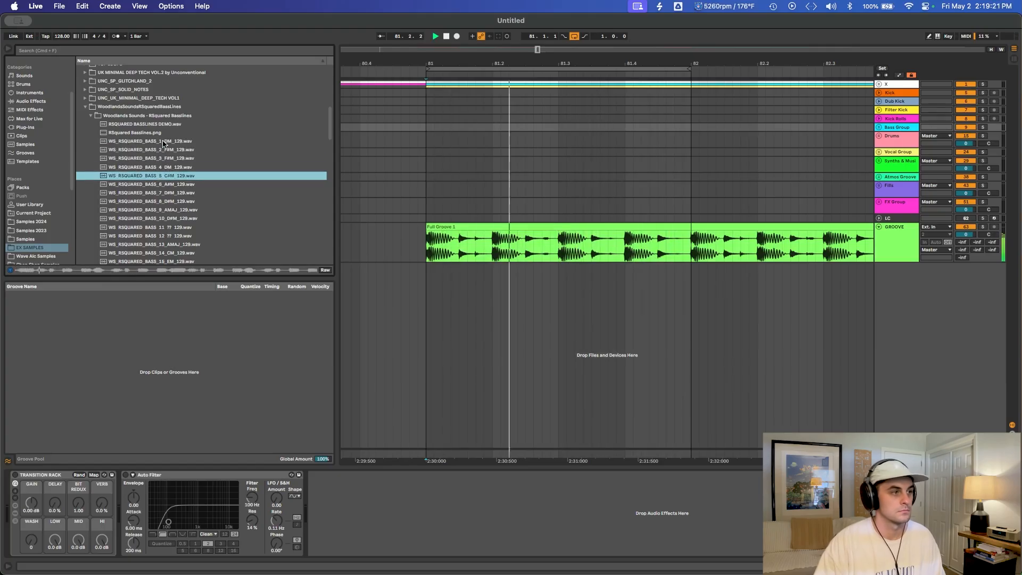
key("Down")
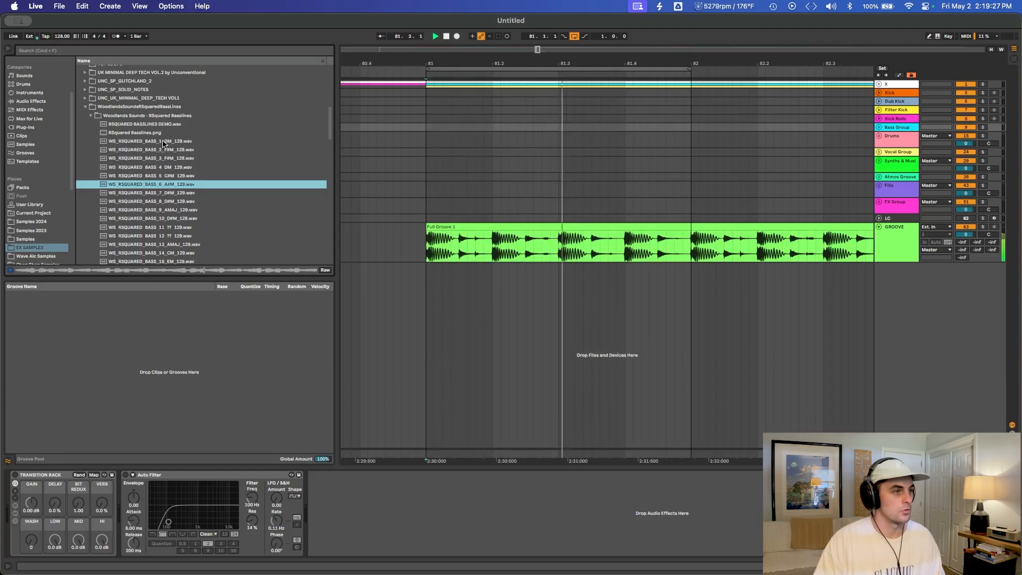
key("space")
Place the WS_RSQUARED_BASS_6 loop at bar 81 on a new track beneath the groove.
left_click_drag(152, 184, 426, 290)
left_click_drag(621, 62, 594, 36)
left_click(878, 267)
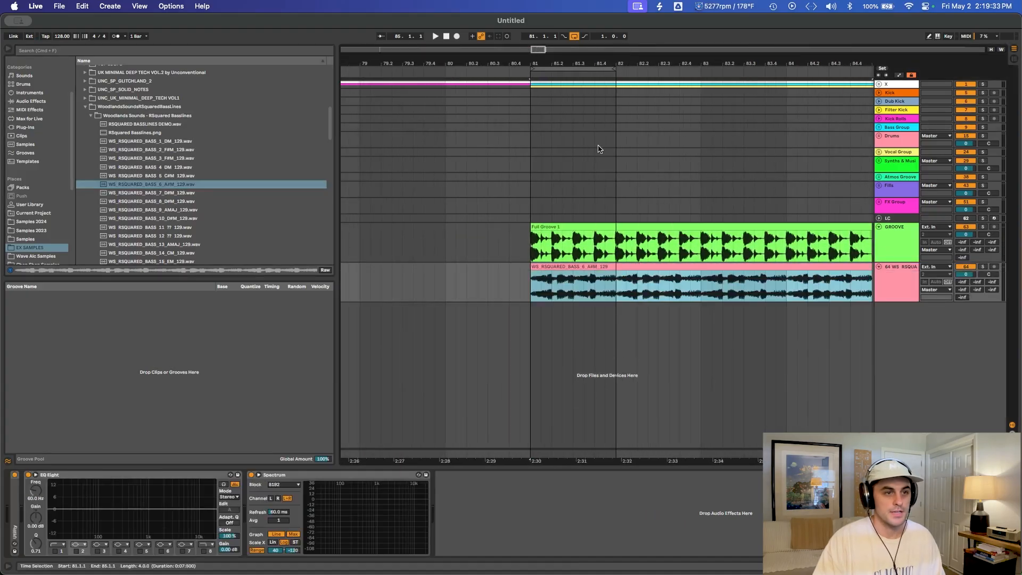
left_click_drag(597, 63, 591, 65)
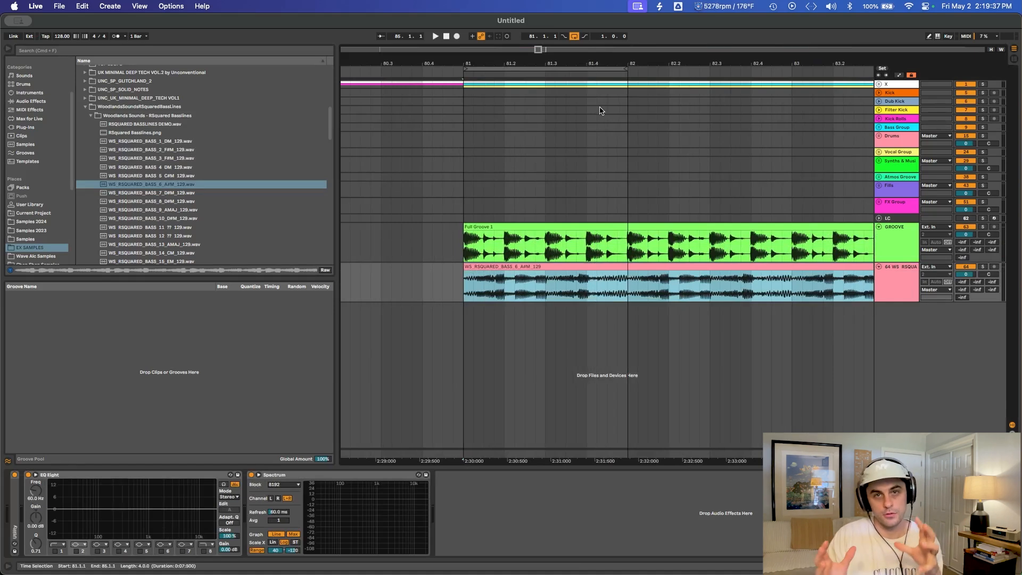
Open the RSquared Bass 6 clip for waveform editing with all four bars in view.
double_click(510, 267)
left_click_drag(227, 260, 245, 260)
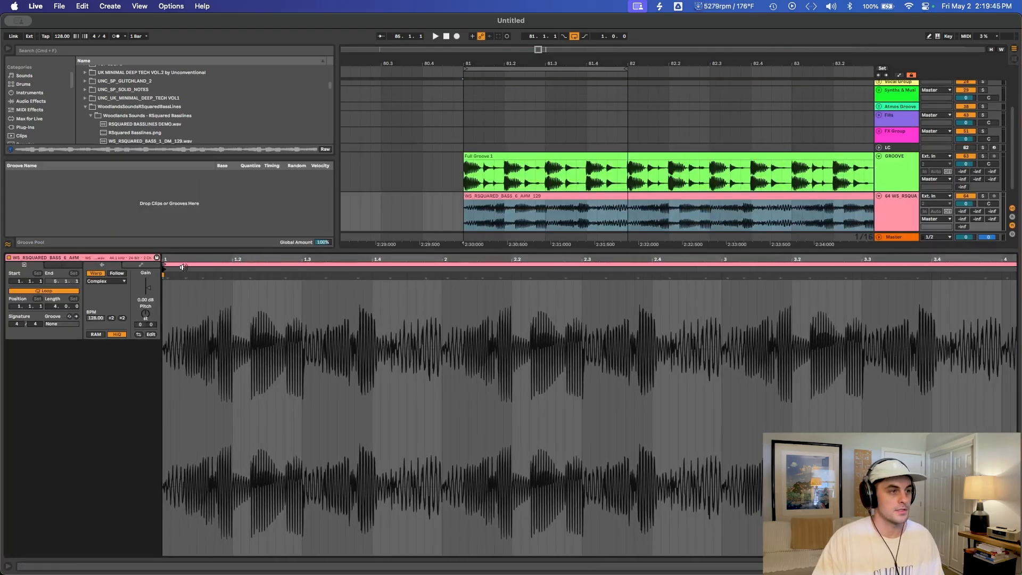
left_click(380, 261)
left_click_drag(374, 259, 374, 249)
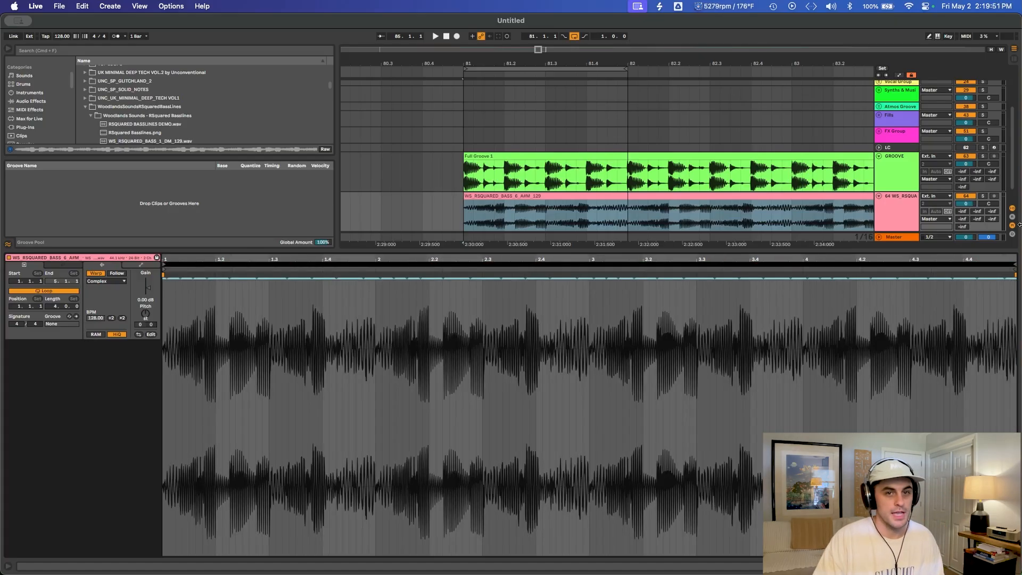
Try shortening the bass clip's loop to end at 3.3 and undo the change.
left_click_drag(1013, 265, 696, 319)
left_click_drag(803, 314, 1008, 314)
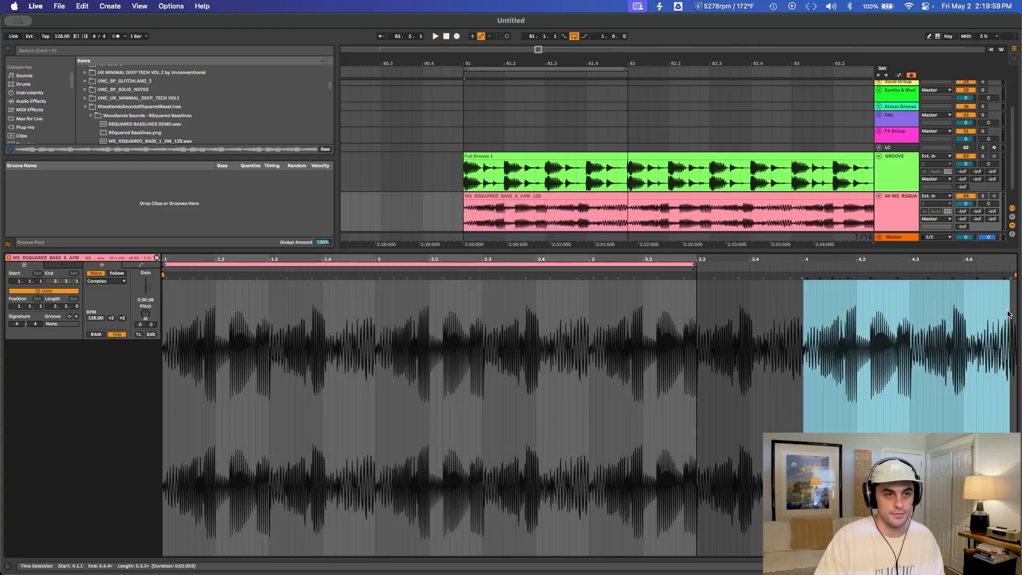
key("super+z")
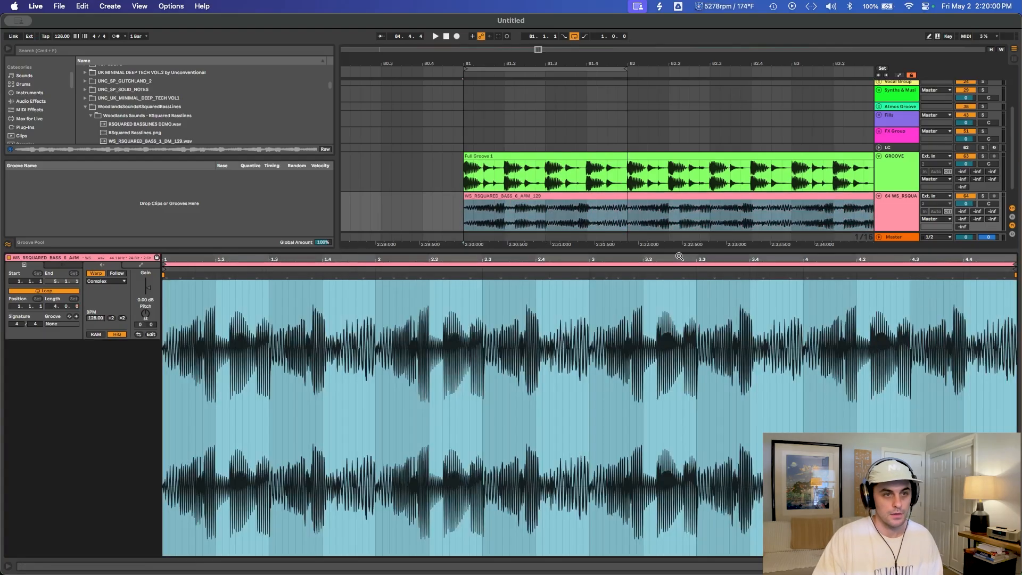
Try moving the bass clip's start marker forward into the second beat and return it to 1.1.1.
left_click(194, 321)
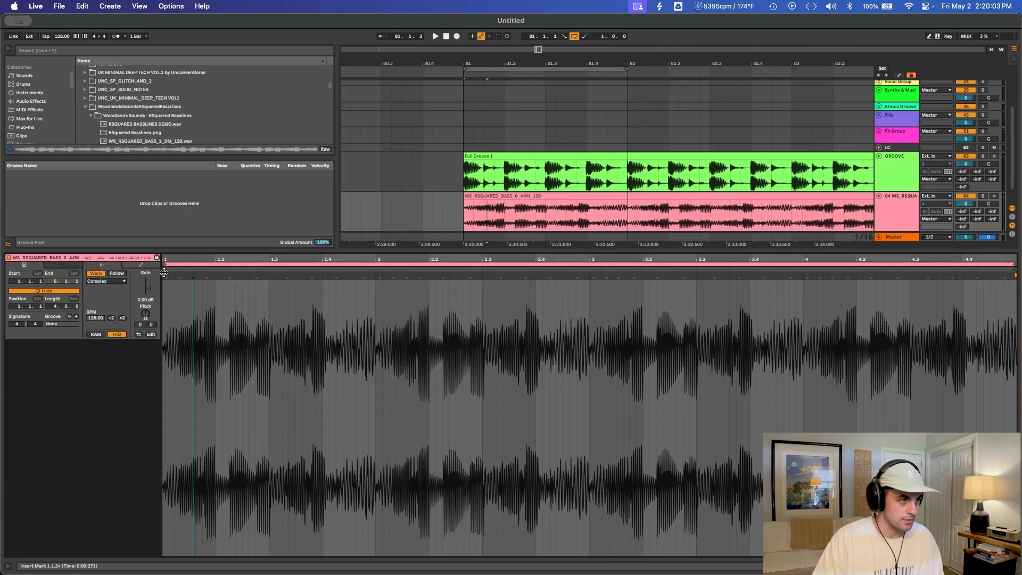
mouse_move(163, 269)
left_mouse_down()
mouse_move(442, 272)
mouse_move(281, 292)
mouse_move(208, 290)
mouse_move(342, 303)
mouse_move(251, 302)
left_mouse_up()
left_click_drag(248, 269, 164, 271)
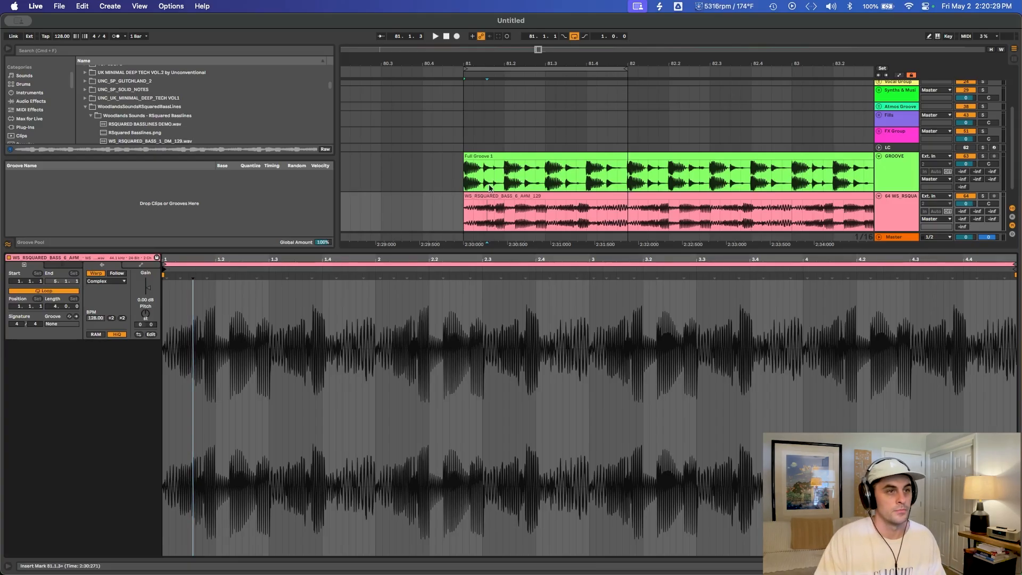
Try moving the RSquared Bass 6 clip's start marker to 1.2.1 and 1.4.1 while the first bar loops.
left_click(463, 177)
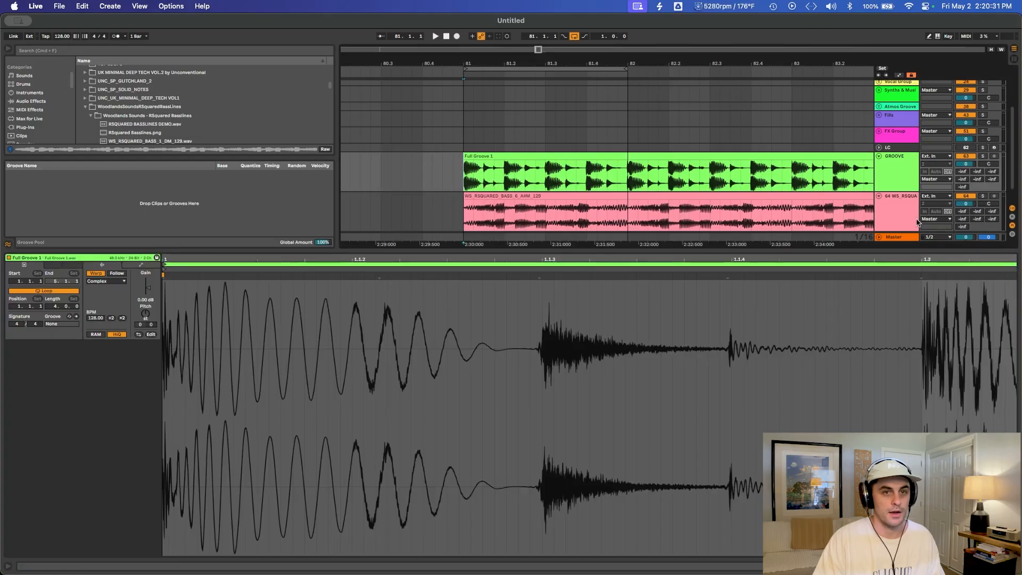
left_click(570, 197)
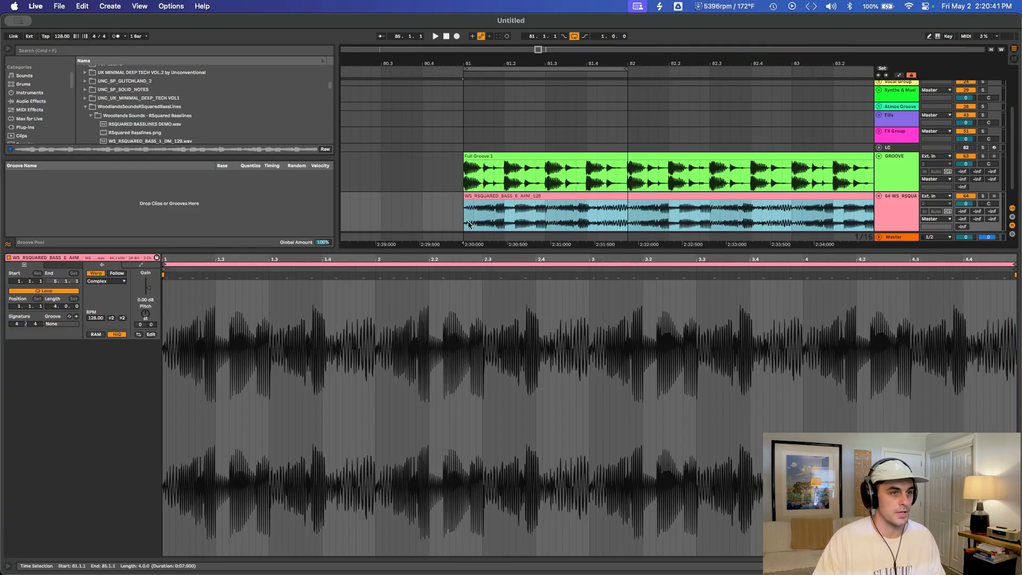
left_click(174, 278)
left_click_drag(165, 269, 191, 269)
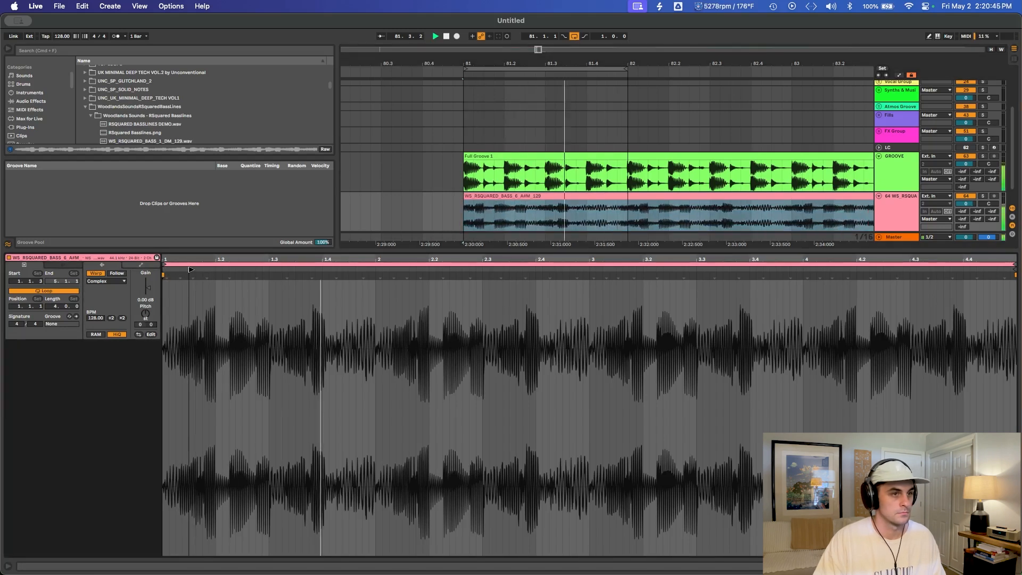
left_click_drag(192, 270, 216, 271)
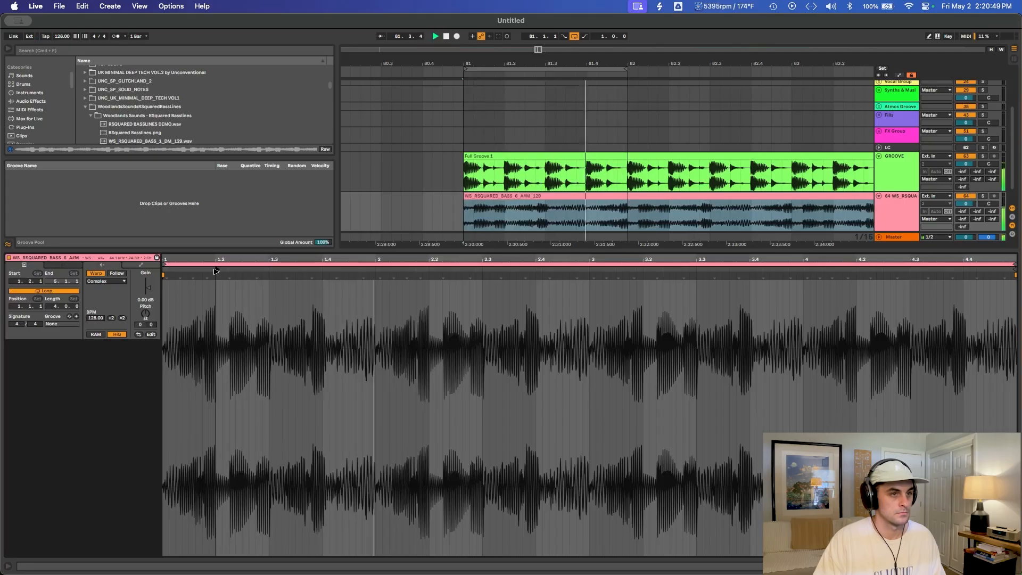
mouse_move(216, 271)
left_mouse_down()
mouse_move(330, 274)
mouse_move(321, 276)
left_mouse_up()
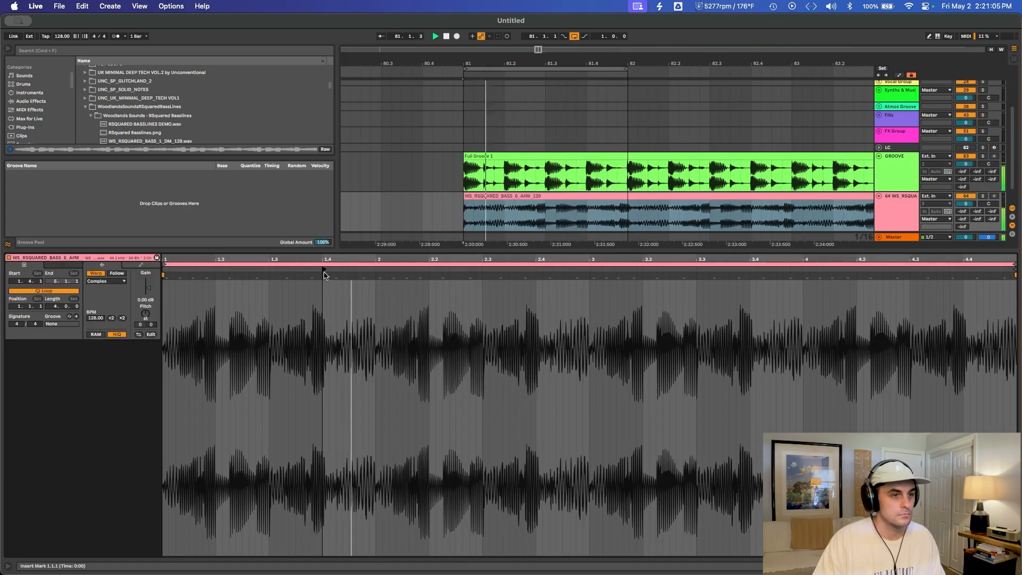
Audition RSquared bass loops 7, 8 and 9, and replace the bass clip at bar 81 with WS_RSQUARED_BASS_9_AMAJ.
key("shift+Tab")
left_click(161, 193)
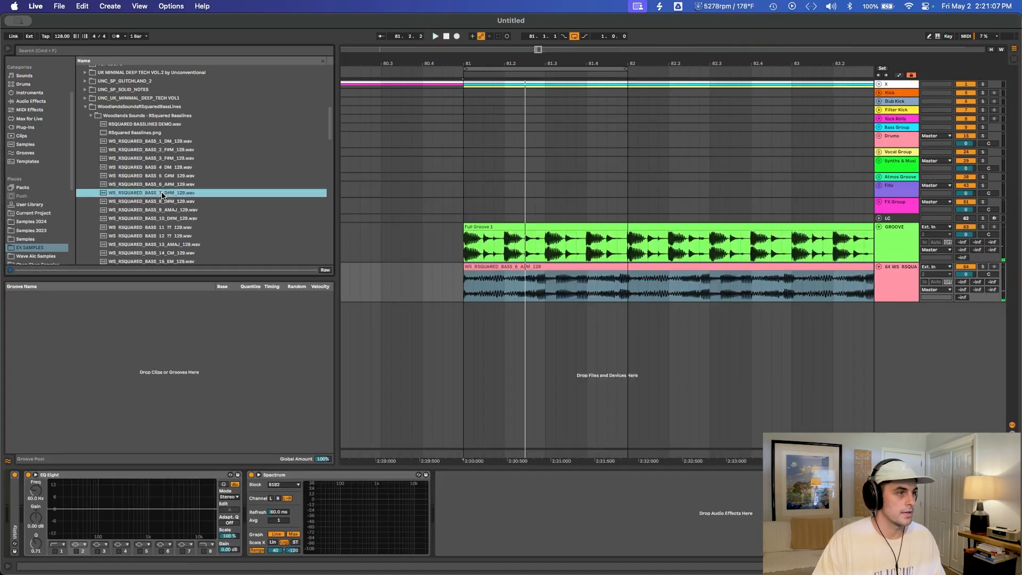
left_click(150, 202)
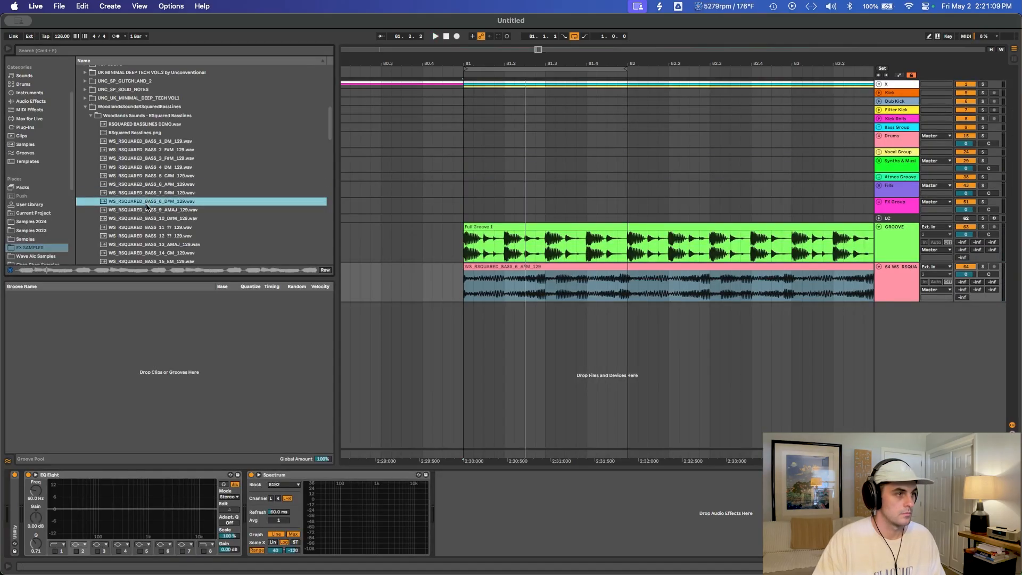
left_click(146, 211)
left_click_drag(141, 213, 538, 266)
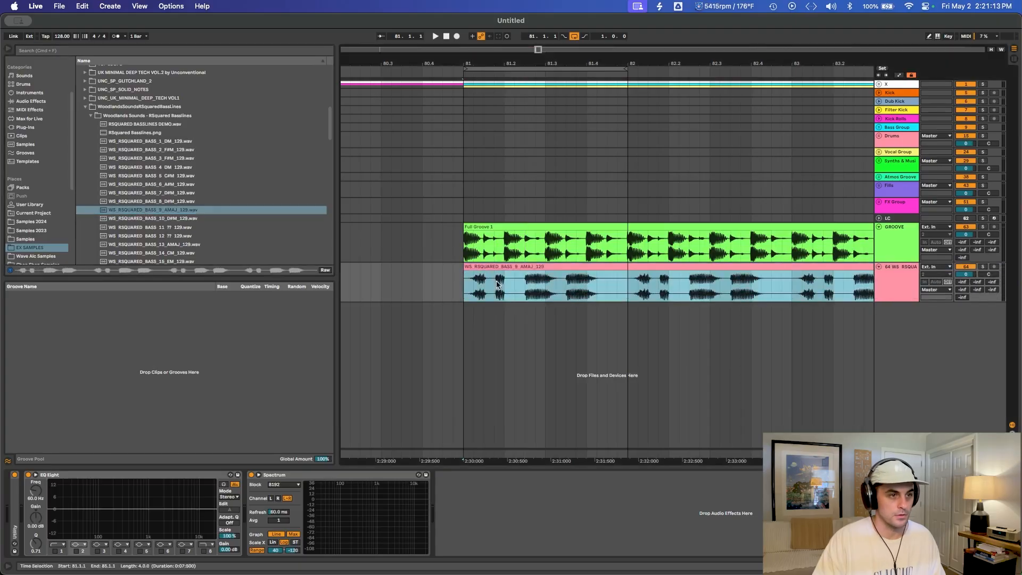
Set the Bass 9 clip's start marker to 1.2.3 while looping it with the groove.
double_click(537, 265)
key("space")
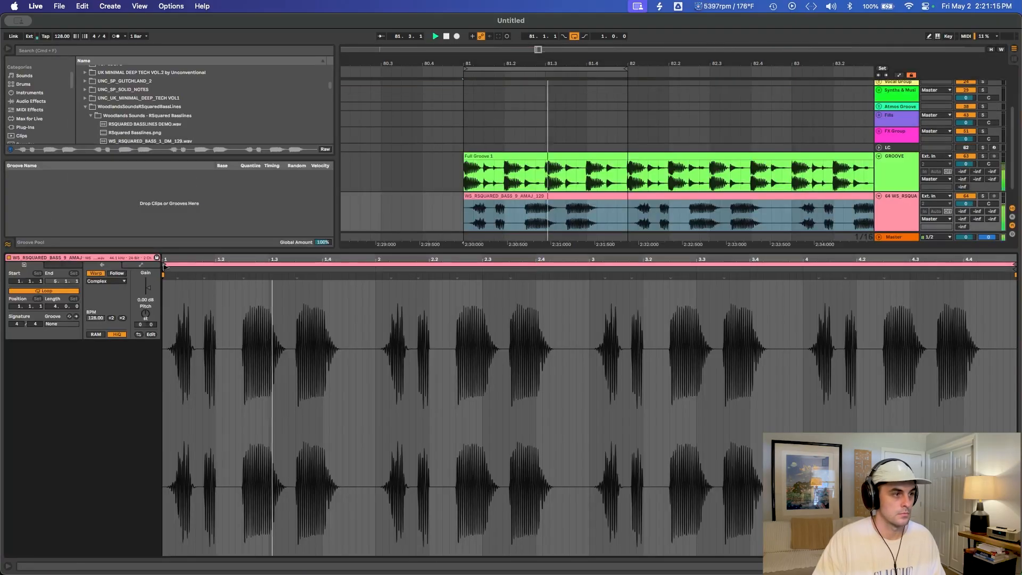
mouse_move(165, 269)
left_mouse_down()
mouse_move(314, 281)
mouse_move(243, 287)
left_mouse_up()
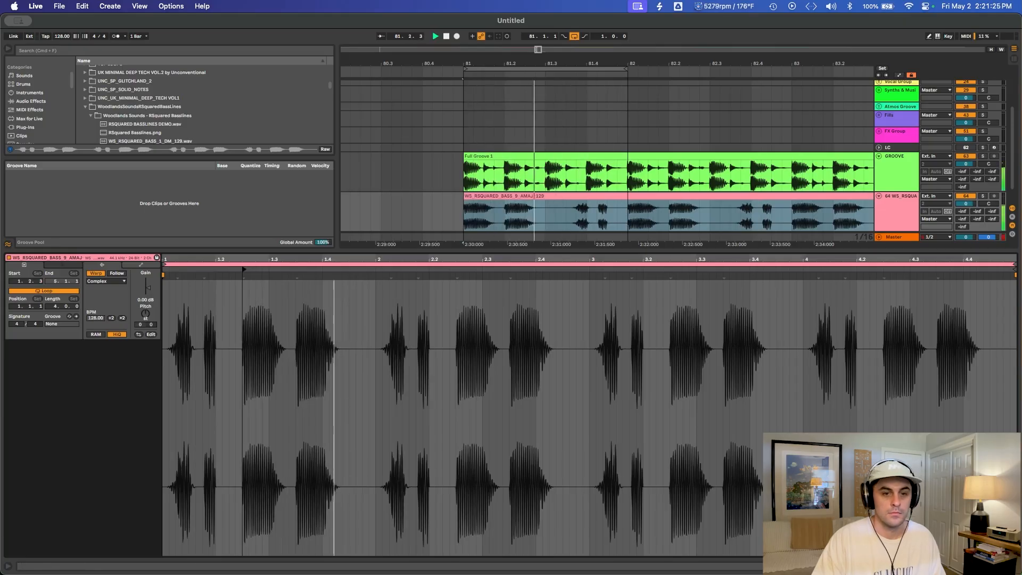
Search the sample library for "amaj" and audition the WS_RSQUARED_BASS_13_AMAJ loop.
key("shift+Tab")
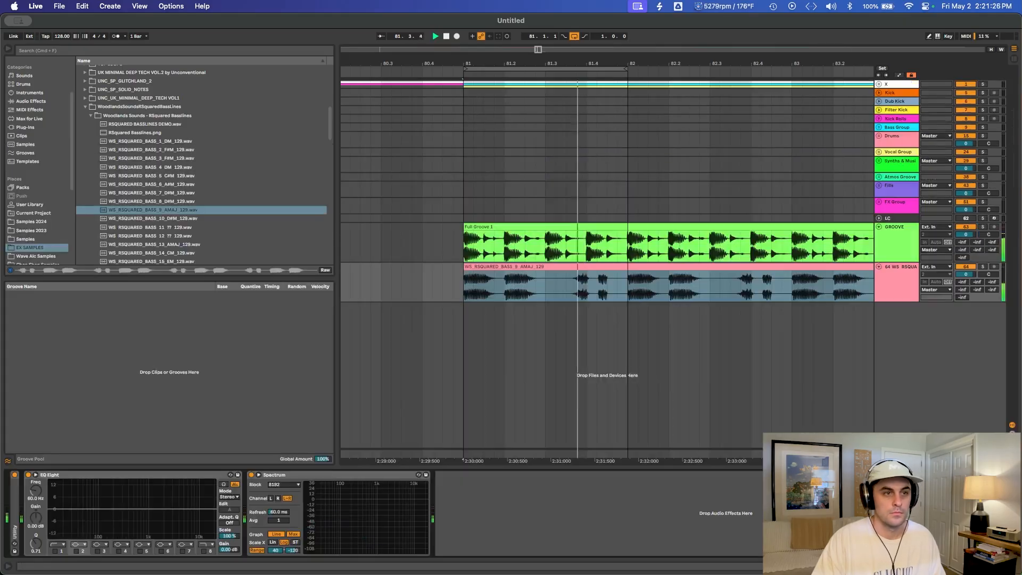
left_click(66, 50)
type("am")
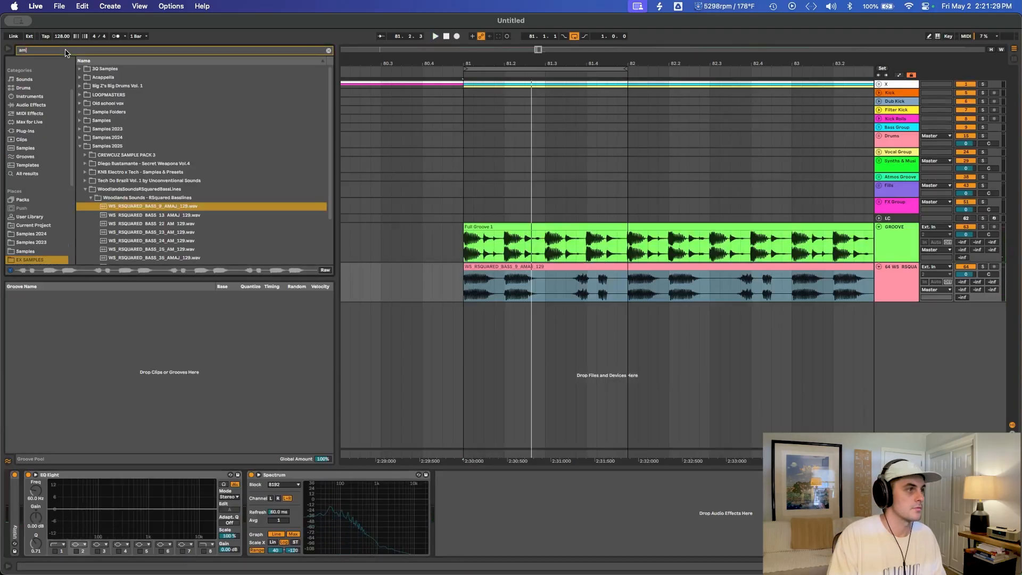
type("aj")
left_click(168, 138)
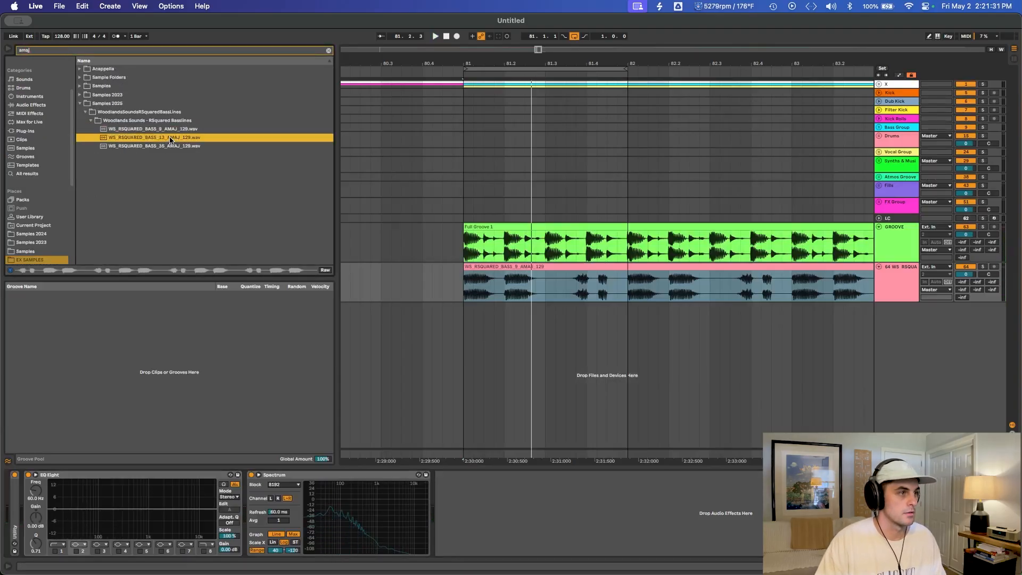
Add an audio track below the Bass 9 track and place the WS_RSQUARED_BASS_13_AMAJ loop on it at 81.3.
left_click(897, 289)
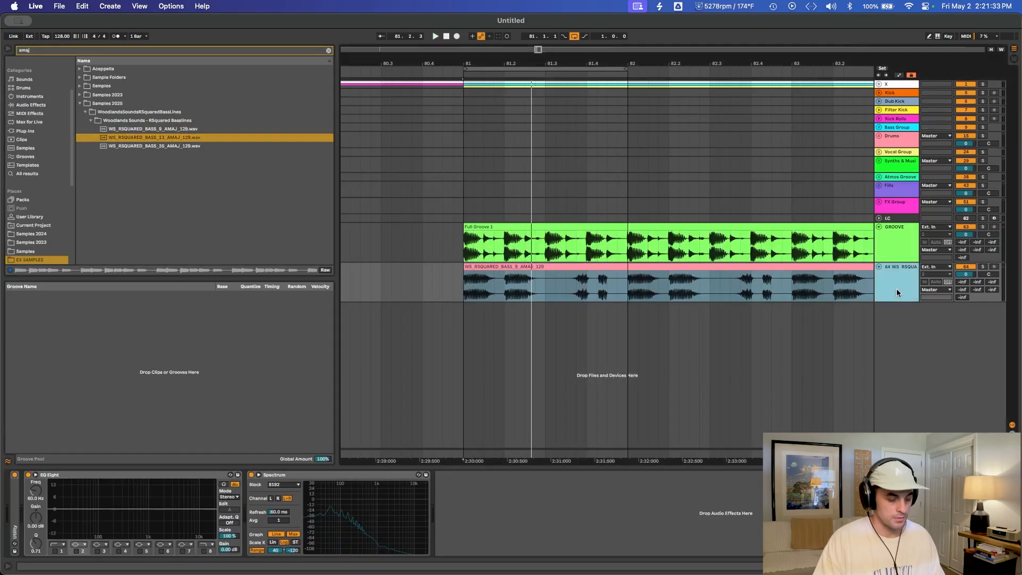
key("super+t")
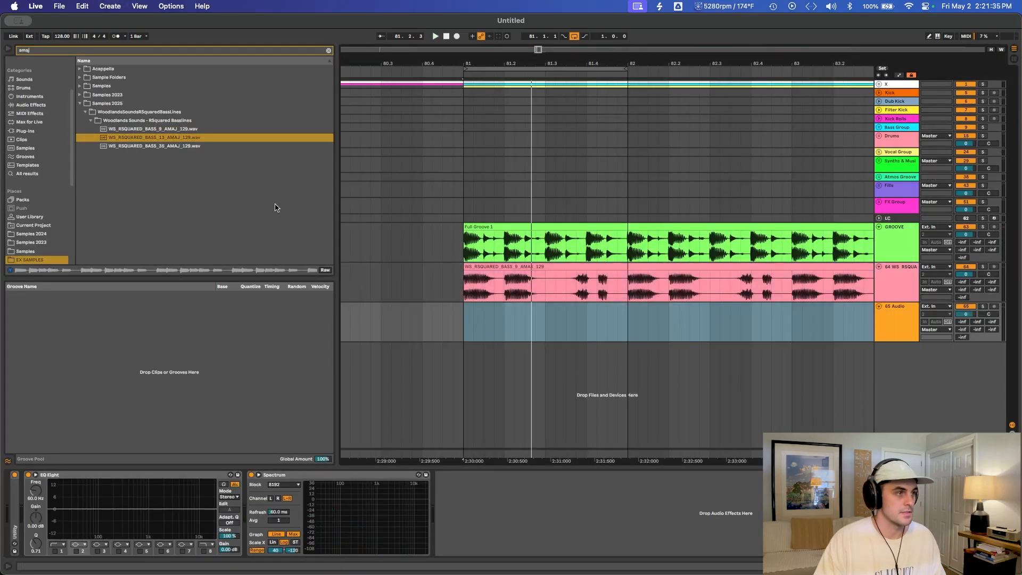
left_click_drag(153, 142, 660, 330)
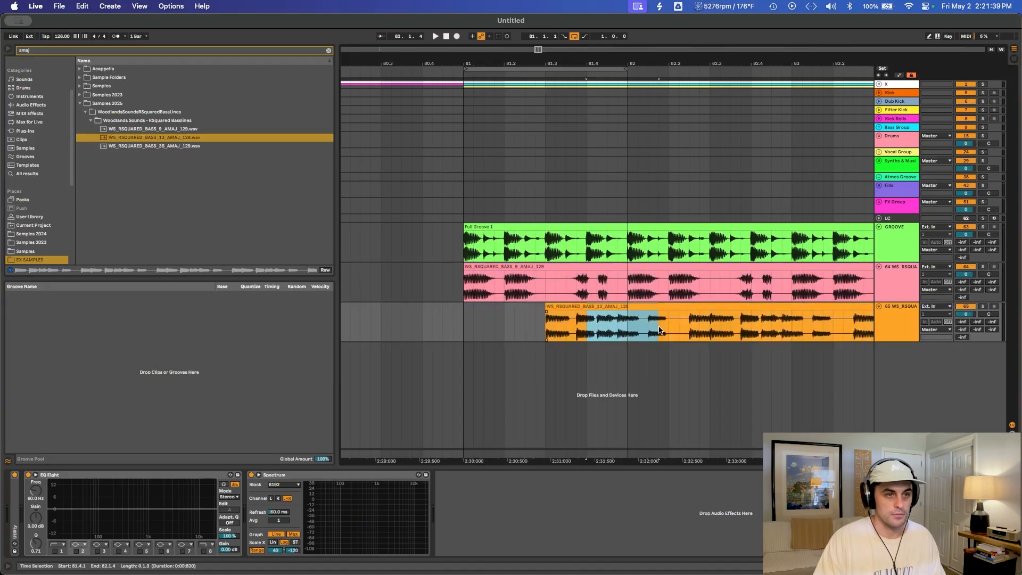
Delete the Bass 13 audio from 81.4 onward, keeping only its first beat.
key("Delete")
left_click(675, 306)
key("Delete")
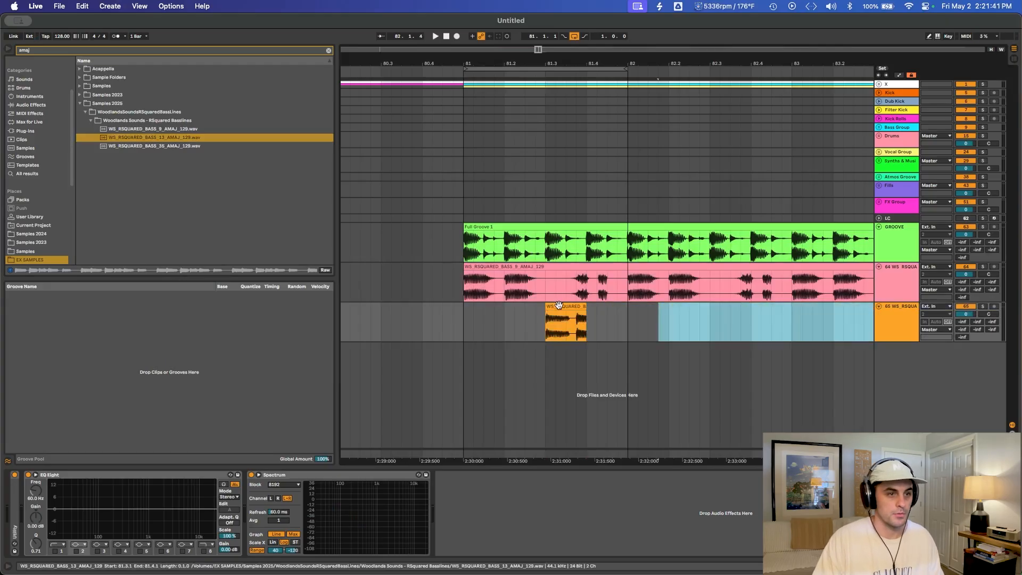
Set the start marker of the one-beat Bass 13 clip at 81.3 to 1.2.2, checking it against the looping groove.
double_click(559, 306)
left_click_drag(218, 262, 218, 208)
left_click_drag(576, 182, 544, 182)
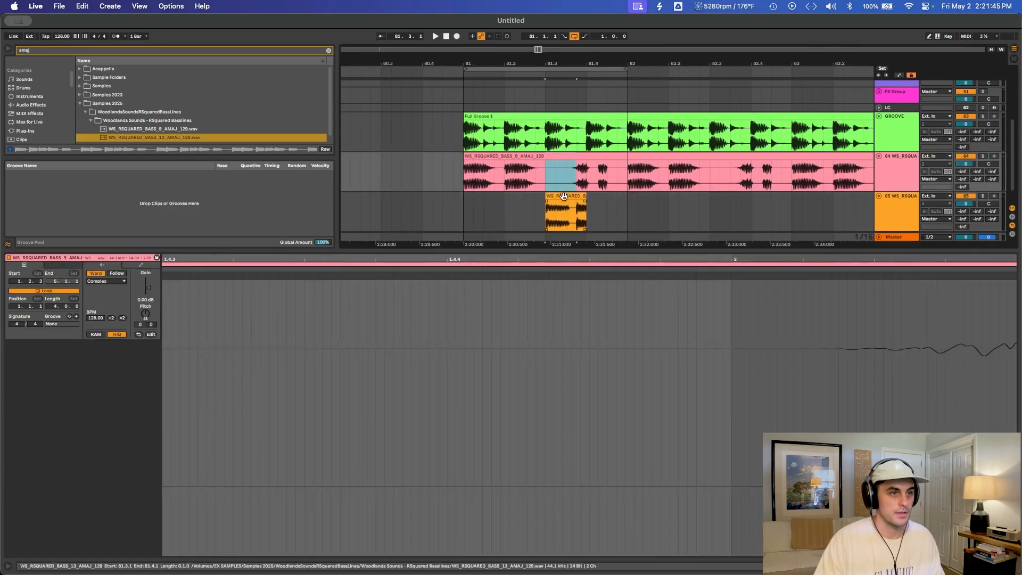
left_click(551, 156)
left_click(556, 196)
key("space")
left_click_drag(330, 261, 330, 245)
left_click_drag(168, 260, 168, 234)
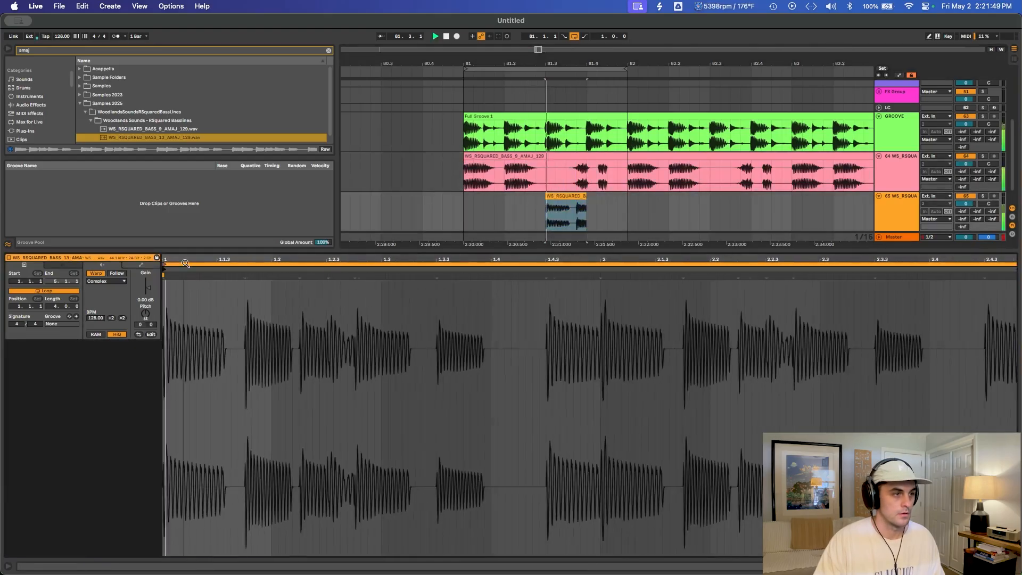
mouse_move(165, 271)
left_mouse_down()
mouse_move(427, 285)
mouse_move(345, 299)
left_mouse_up()
key("space")
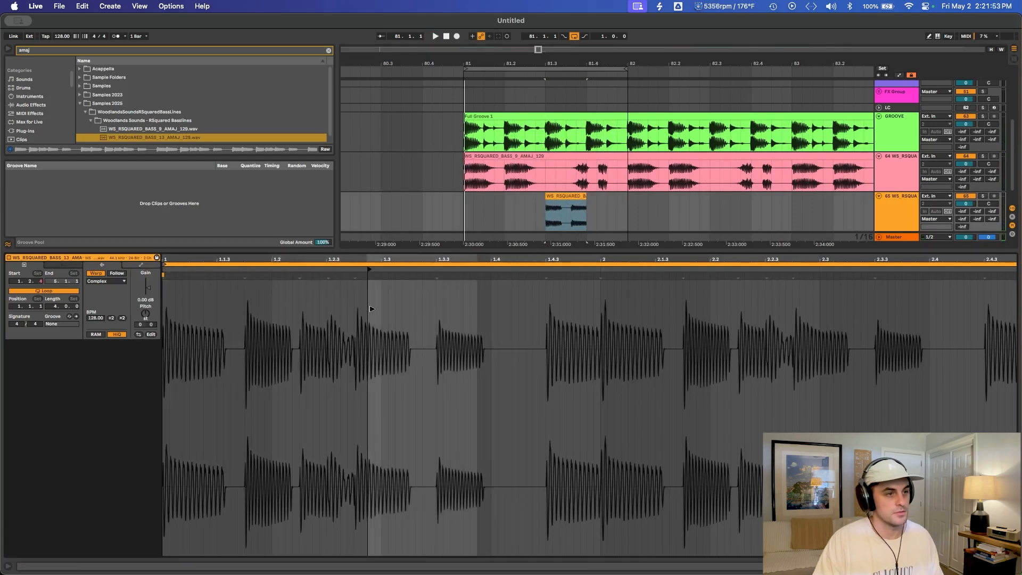
left_click_drag(356, 309, 301, 316)
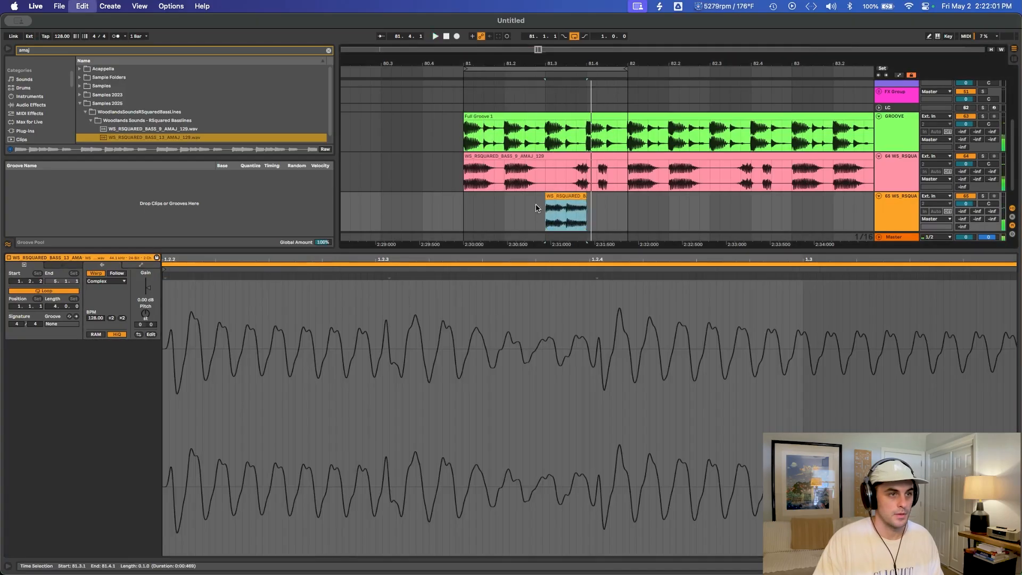
Paste a copy of the Bass 13 clip at 81.1.3 and trim it to end at 81.2.1.
left_click(485, 217)
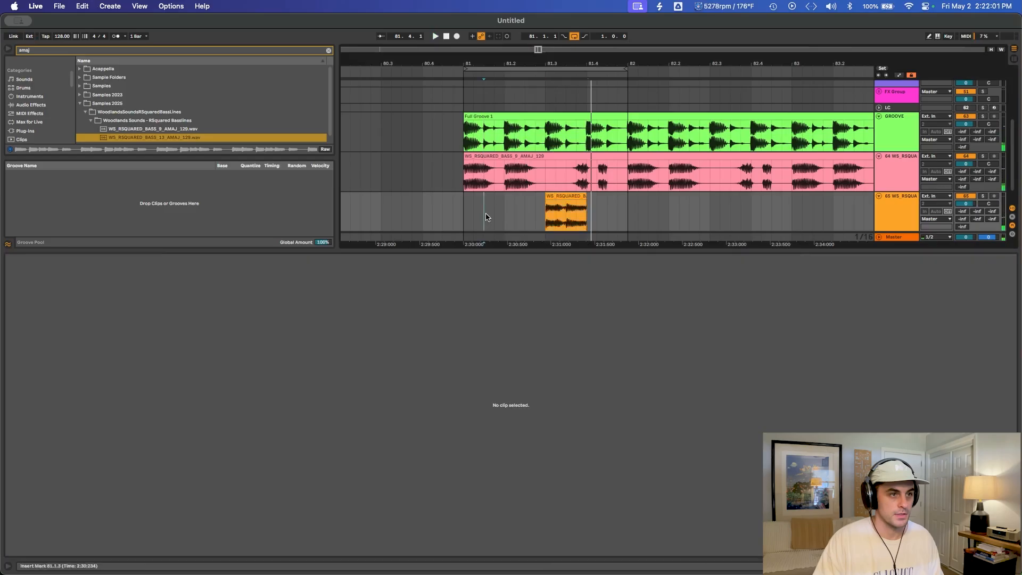
key("super+v")
left_click_drag(523, 197, 503, 200)
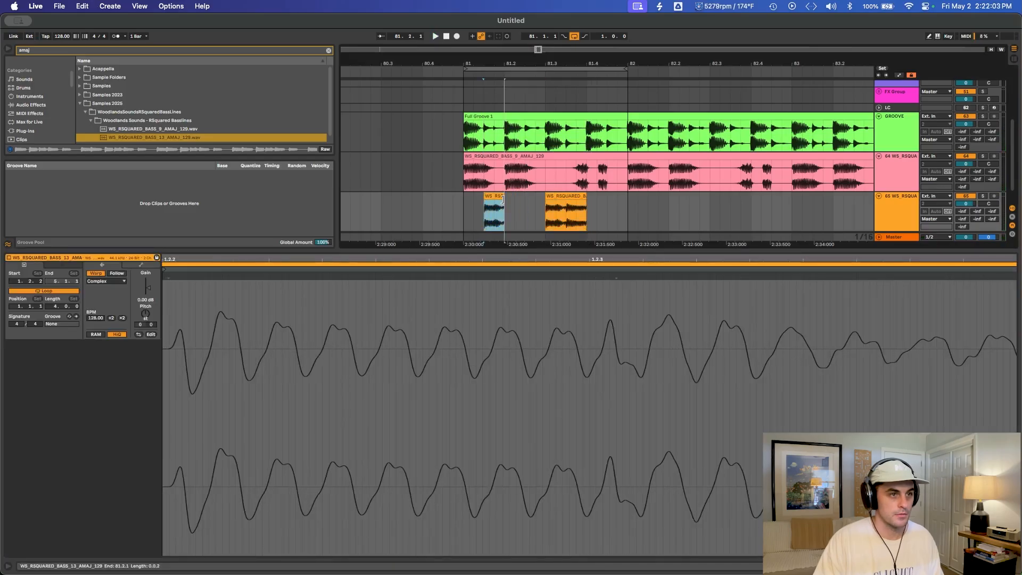
Set the start marker of the short Bass 13 clip at 81.1.3 to 1.2.4 during playback.
left_click_drag(461, 259, 462, 212)
key("space")
left_click_drag(413, 280, 298, 273)
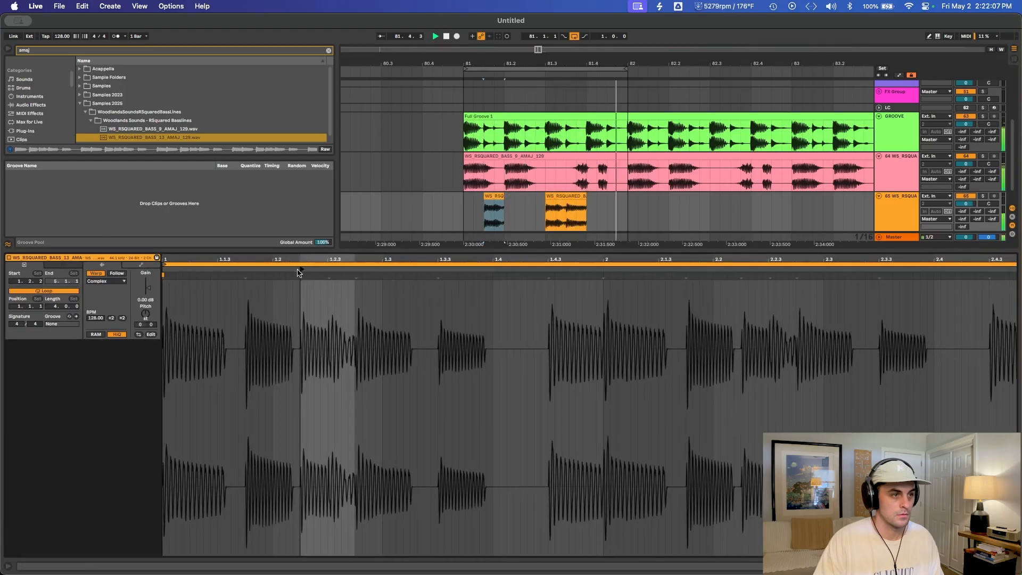
left_click(355, 268)
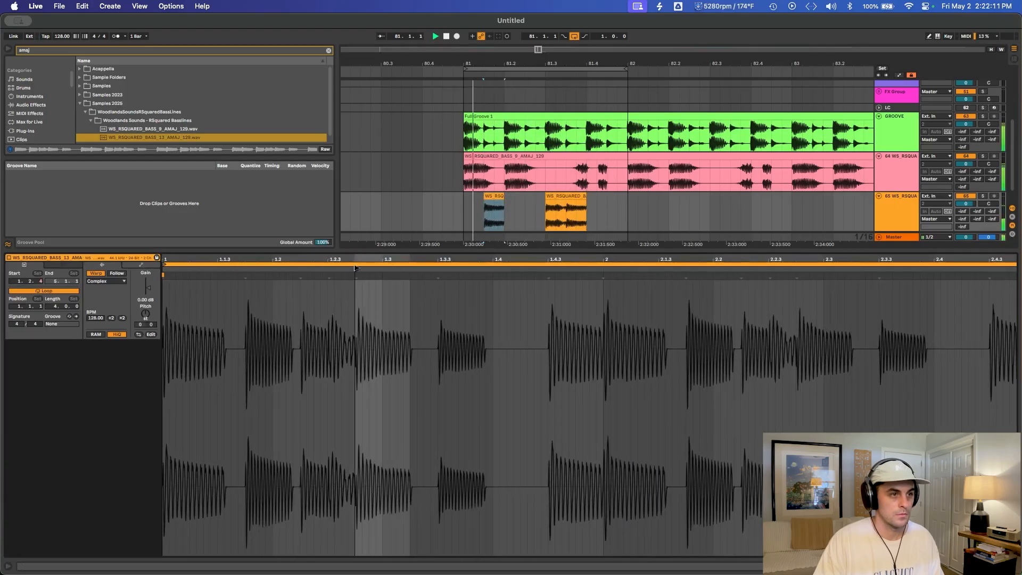
Copy the short Bass 13 clip to 81.2.3, adjust the copy's start point, and play the loop.
key("space")
left_click(494, 196)
key("super+c")
left_click(525, 208)
key("super+v")
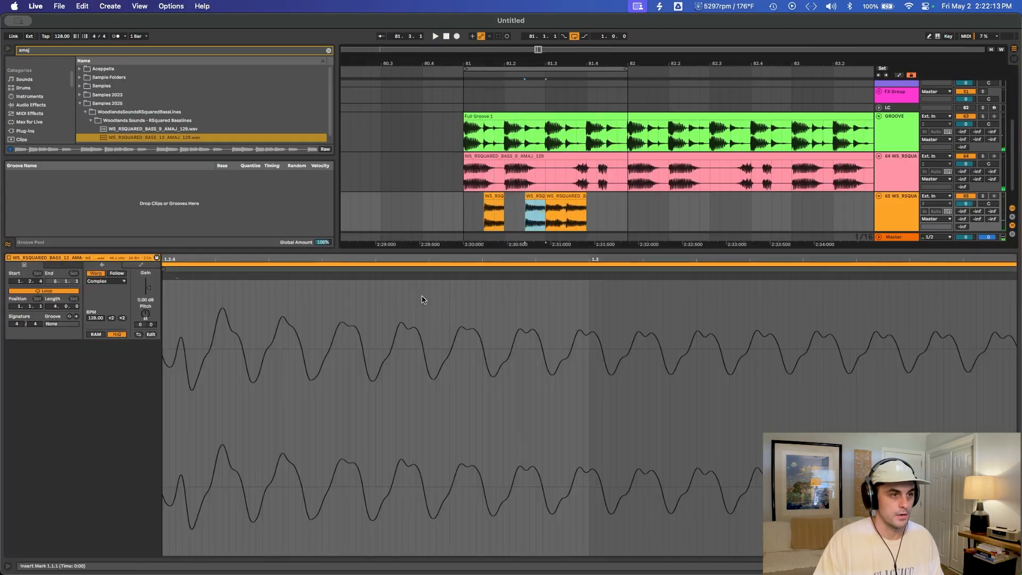
left_click_drag(436, 259, 598, 270)
key("space")
left_click(467, 221)
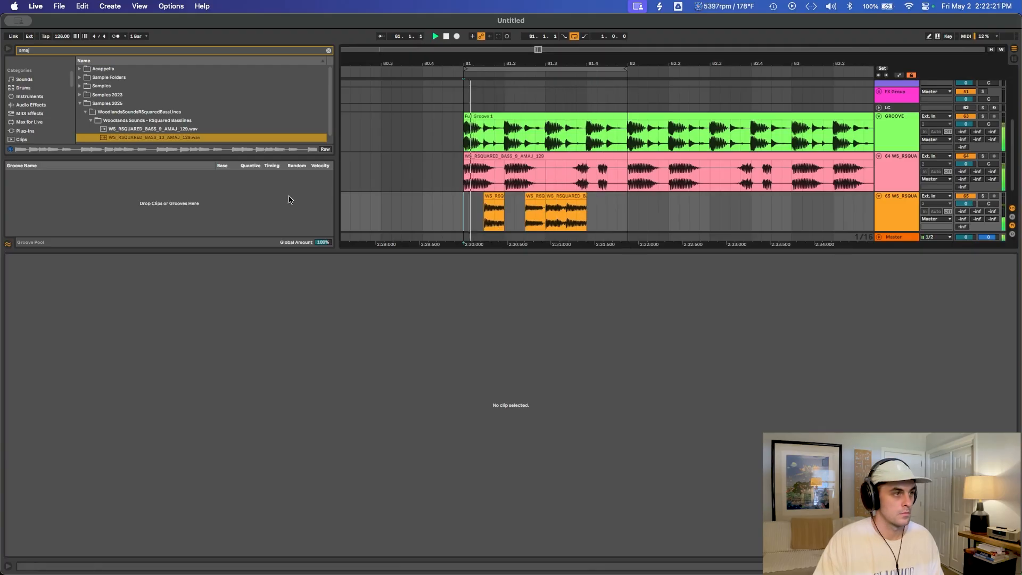
Audition the three AMAJ bass loops in the search results to choose another source for the bassline.
left_click(182, 138)
scroll(182, 141, "down", 1)
left_click(181, 140)
scroll(180, 140, "up", 1)
left_click(181, 137)
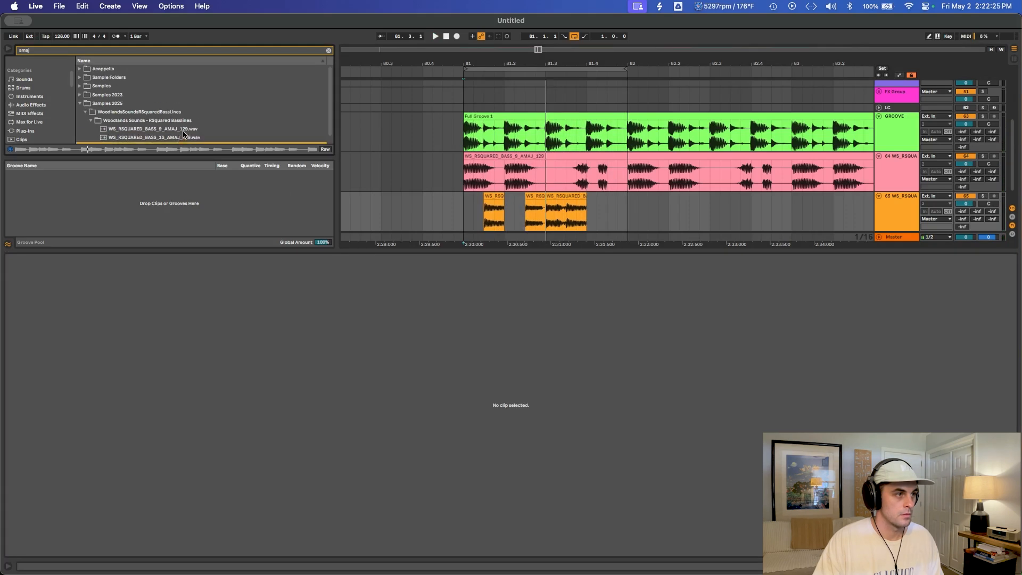
scroll(186, 138, "down", 1)
key("super+alt+l")
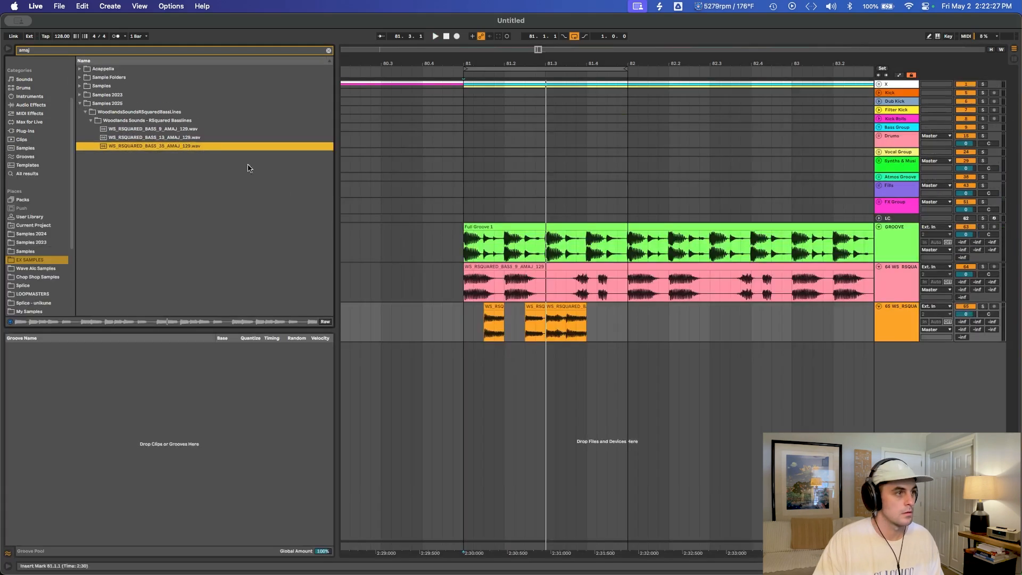
left_click(155, 137)
left_click(155, 130)
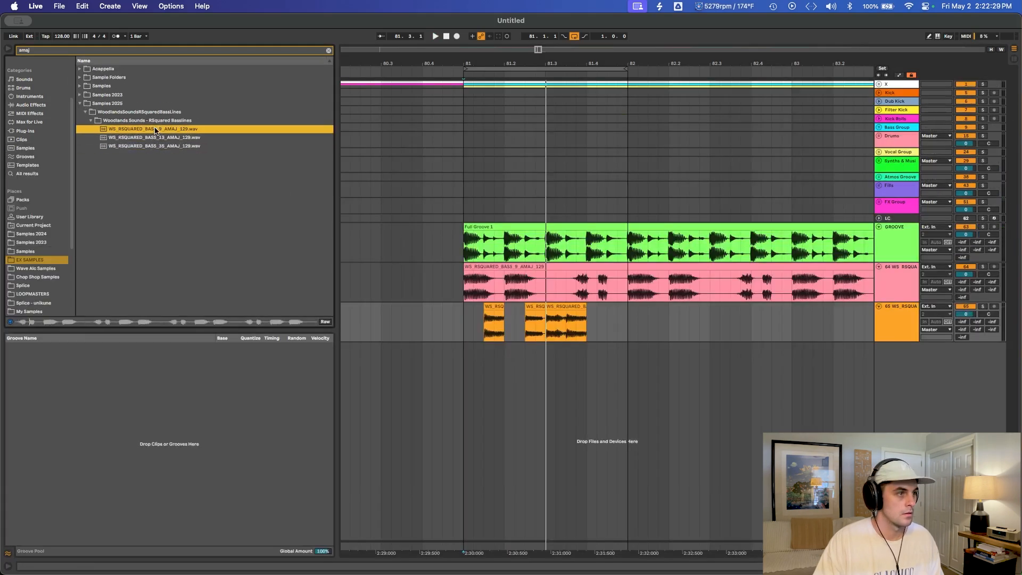
left_click(154, 137)
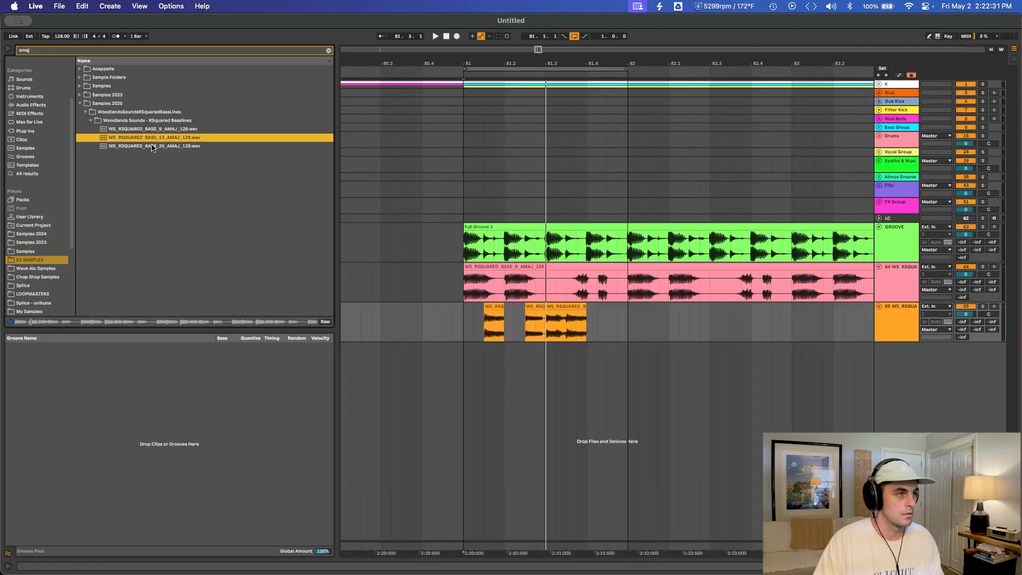
left_click(153, 146)
Place the last of the three AMAJ loops at 81.4 on a new track and delete its audio from bar 82 onward.
left_click_drag(149, 148, 586, 374)
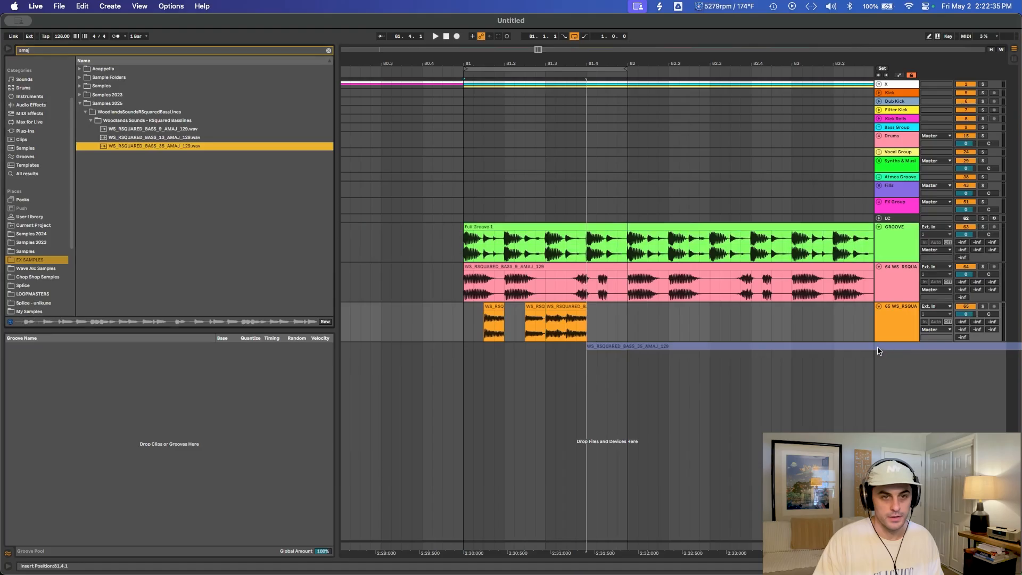
left_click_drag(878, 351, 879, 348)
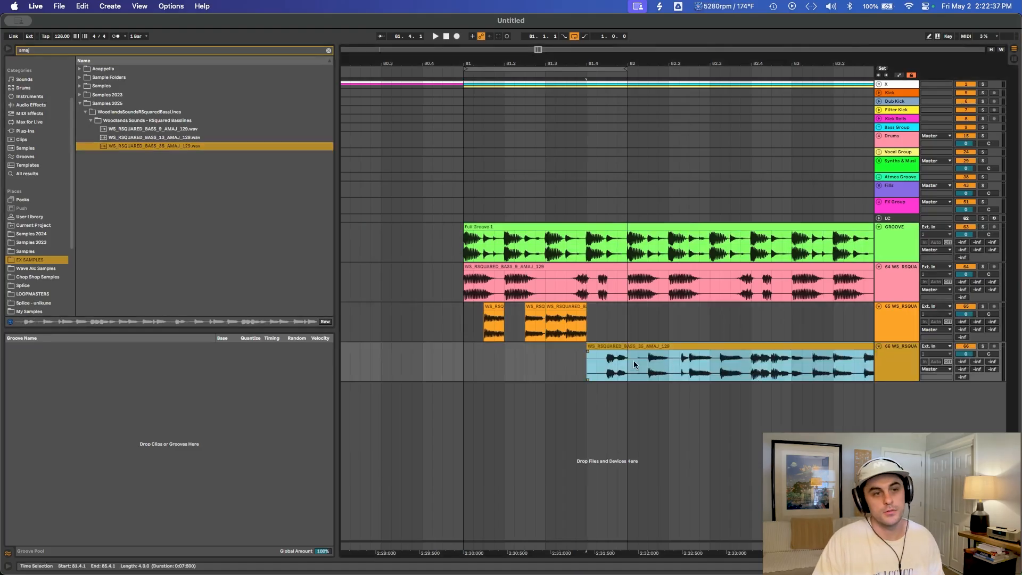
left_click_drag(629, 361, 730, 371)
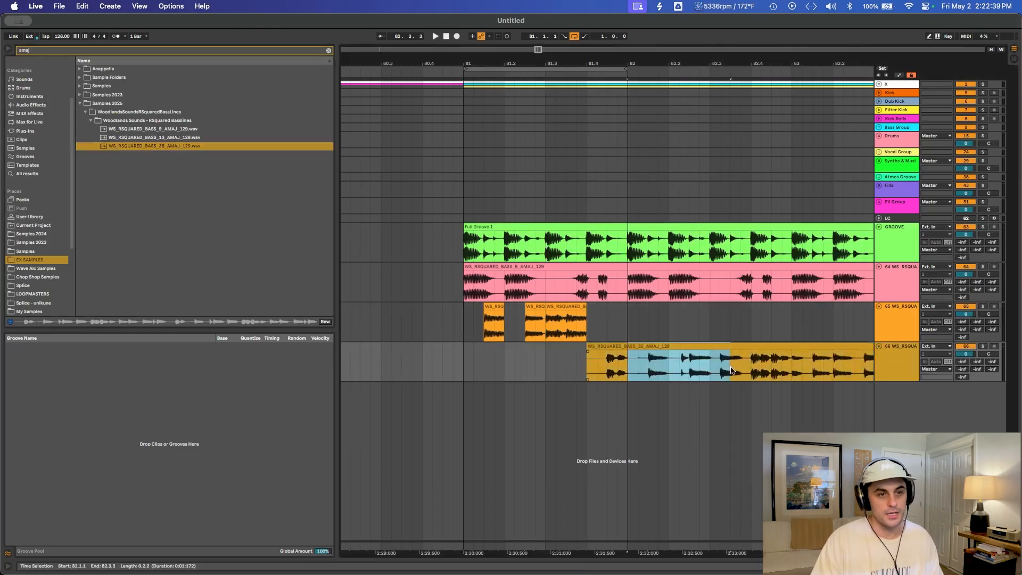
left_click(675, 346)
left_click_drag(629, 364, 752, 370)
key("Delete")
left_click(774, 344)
key("Delete")
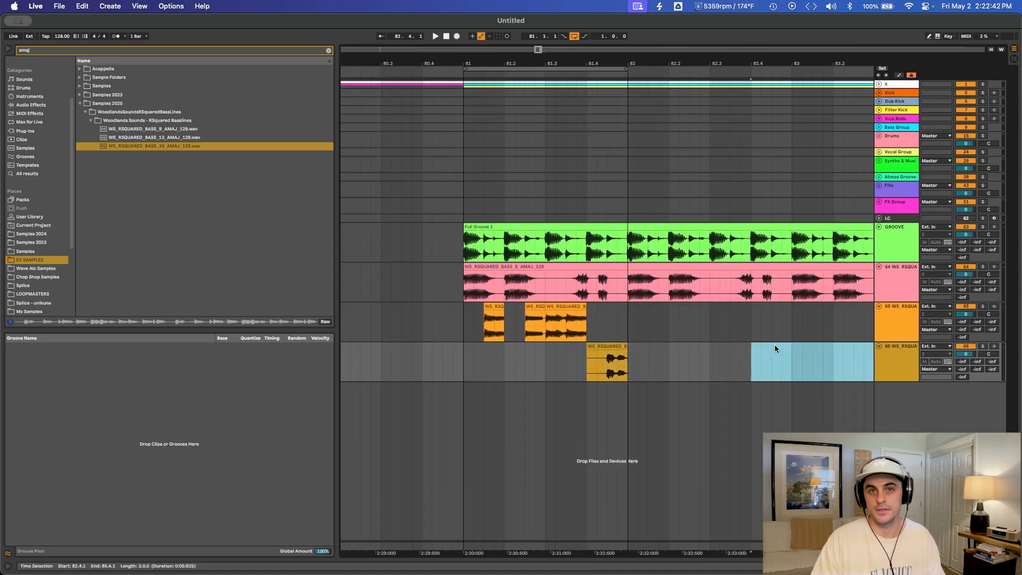
Open the bass clip at 81.4 on the last track for editing and play the loop from bar 81.
left_click(614, 347)
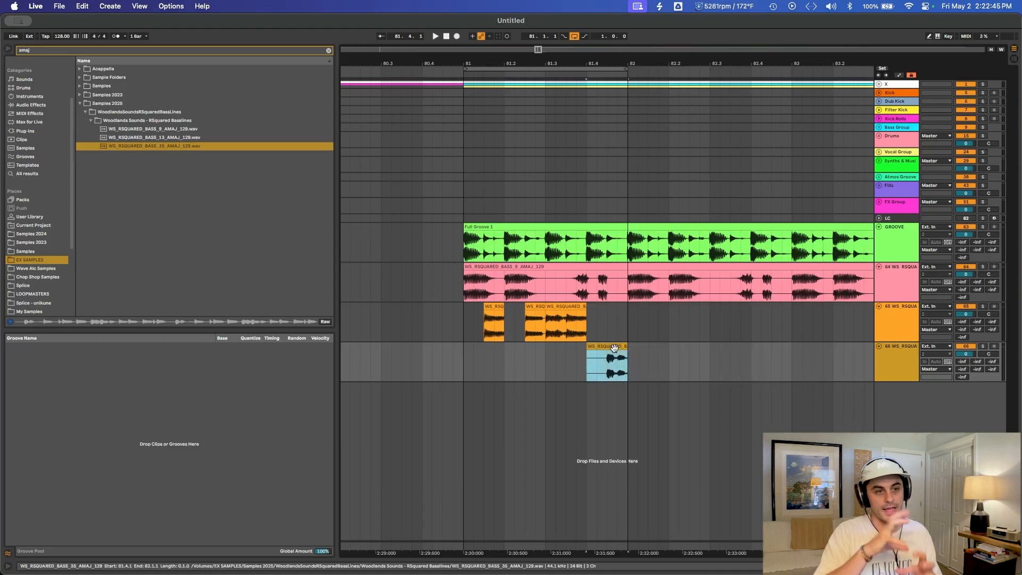
left_click(898, 357)
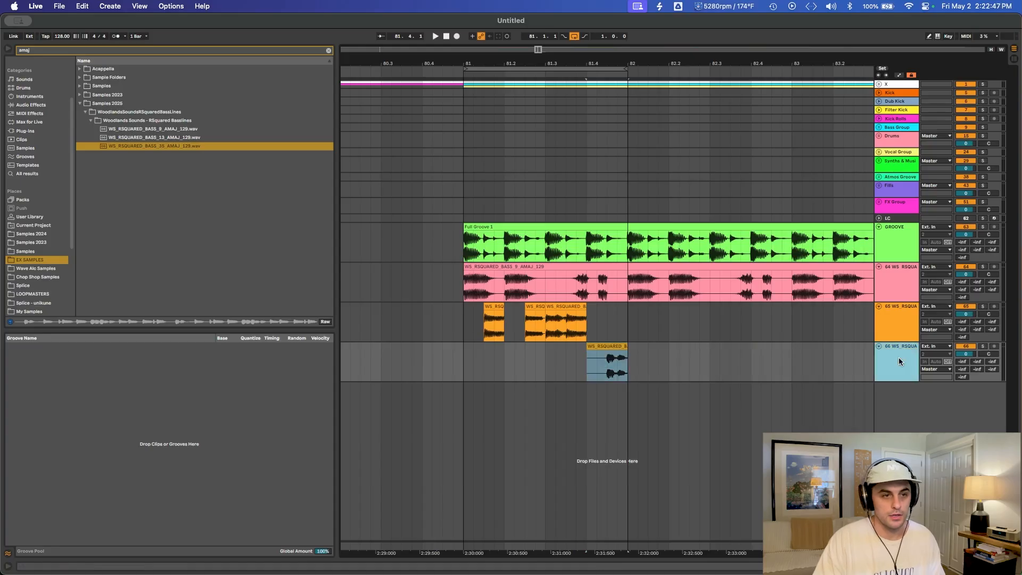
double_click(591, 346)
left_click_drag(579, 262, 578, 213)
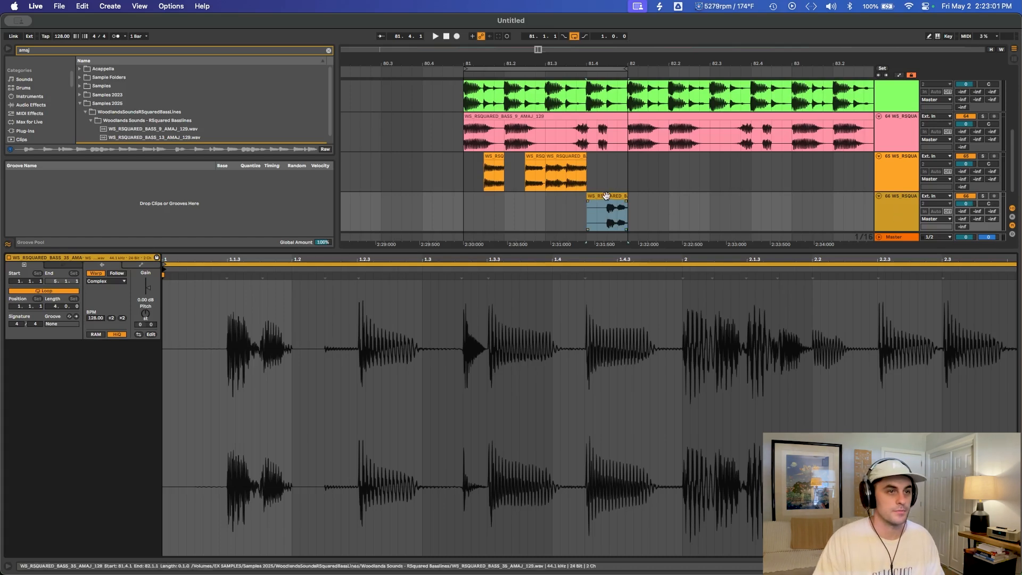
left_click(461, 213)
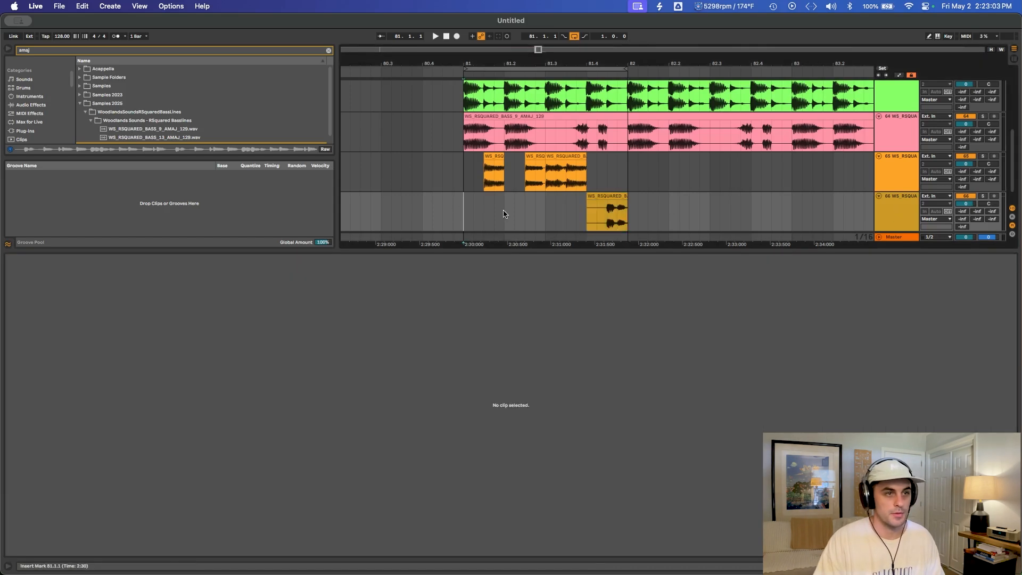
left_click(906, 220)
key("space")
Move the start marker of the clip at 81.4 forward during playback so a single bass note falls at 81.4.3.
left_click(615, 196)
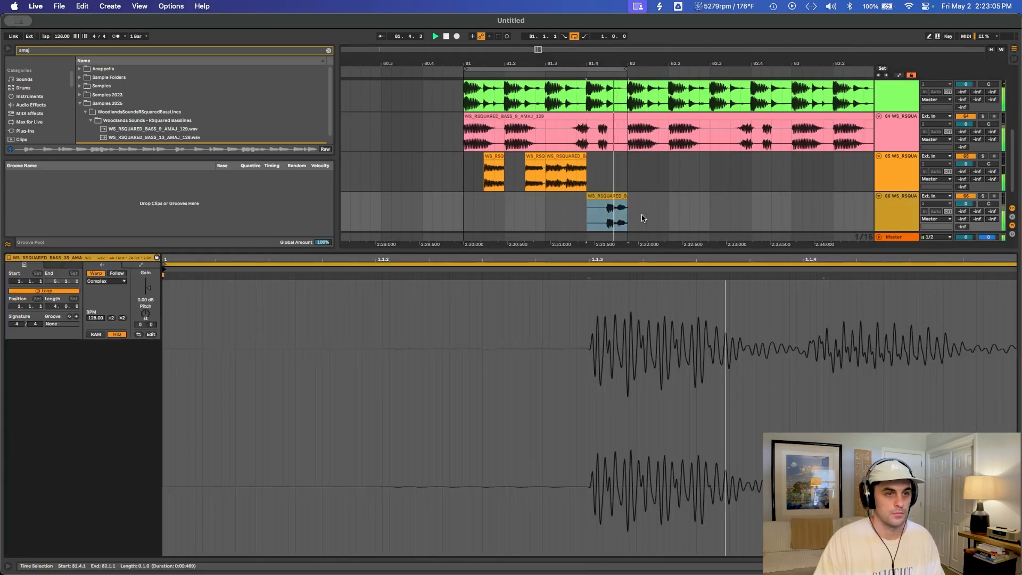
left_click_drag(554, 260, 546, 226)
mouse_move(166, 268)
left_mouse_down()
mouse_move(343, 276)
mouse_move(293, 285)
left_mouse_up()
left_click(465, 213)
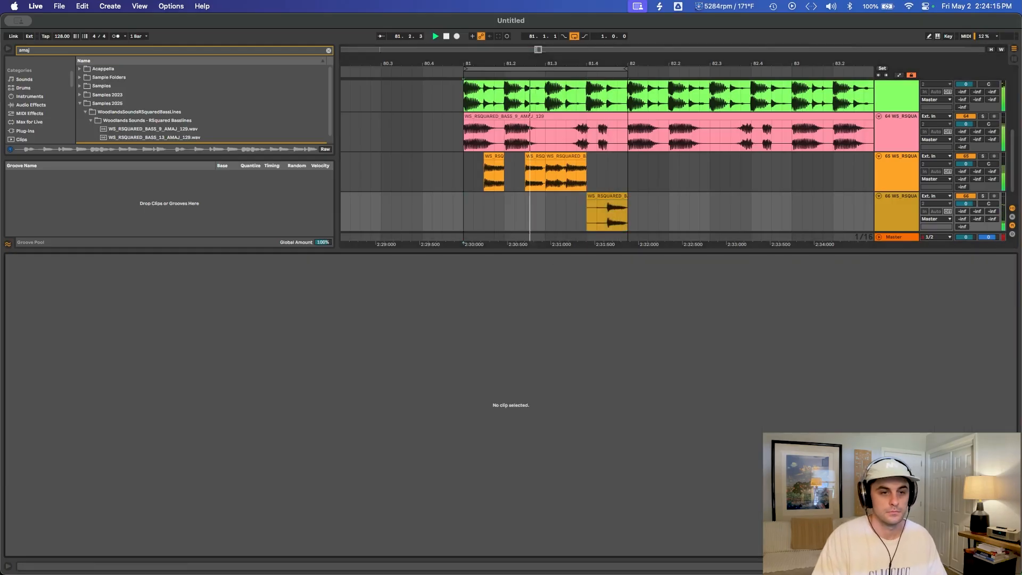
key("shift+Tab")
key("space")
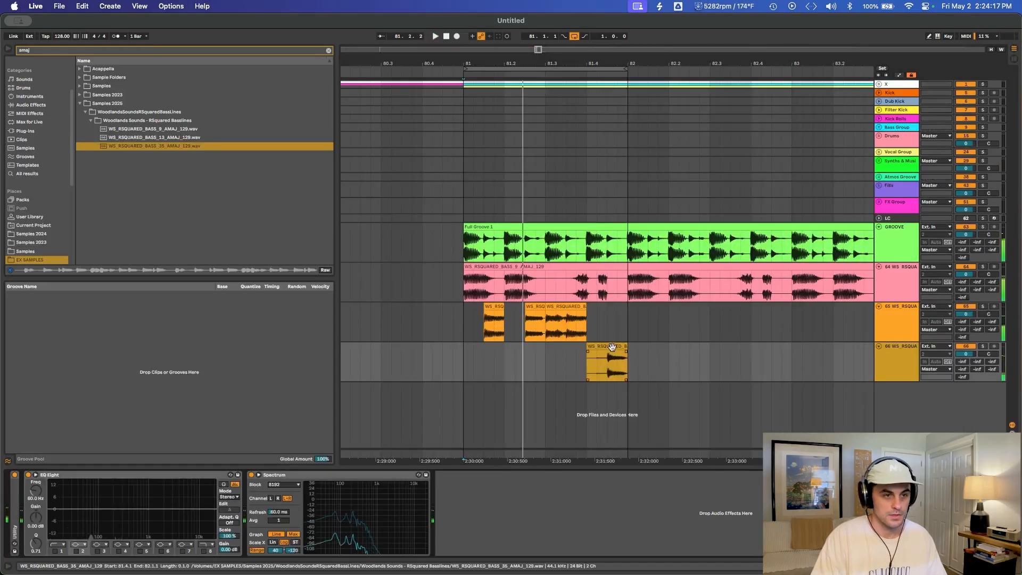
left_click_drag(608, 365, 637, 364)
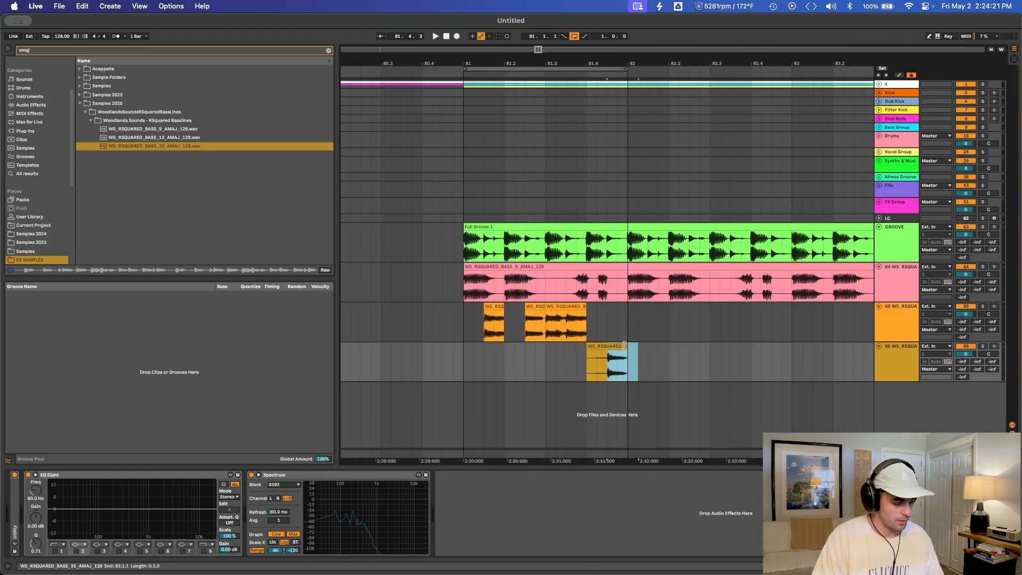
left_click_drag(625, 346, 657, 357)
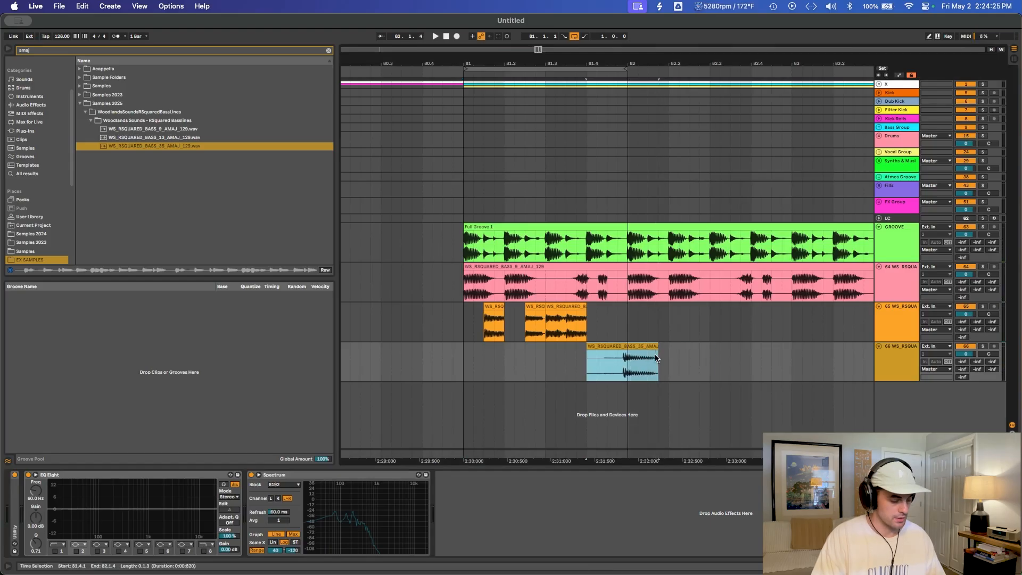
key("super+z")
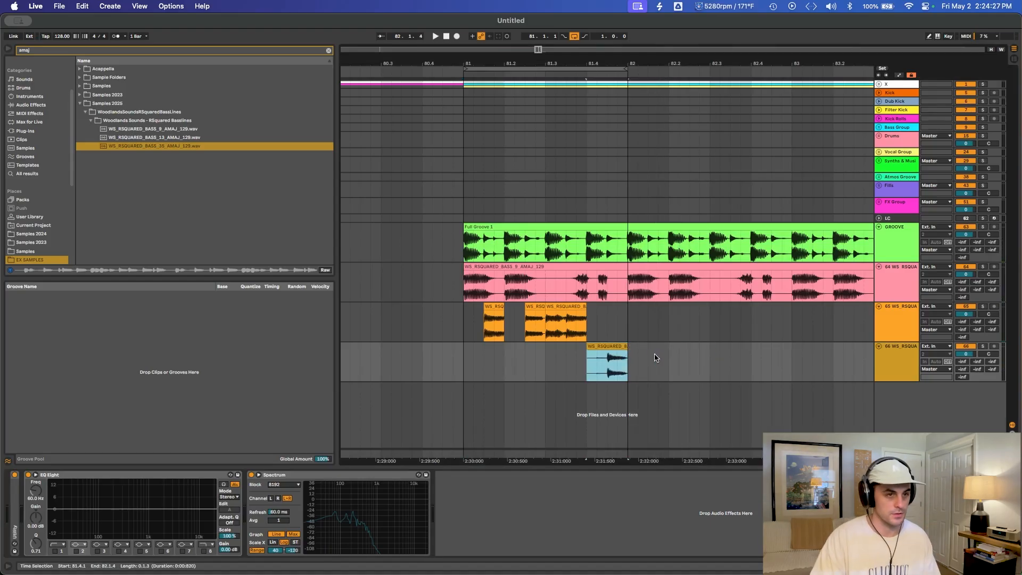
Extend the last track's bass clip to span about 81.3.3 to 82.1.3 and adjust its fade-in during playback.
left_click_drag(631, 349, 589, 351)
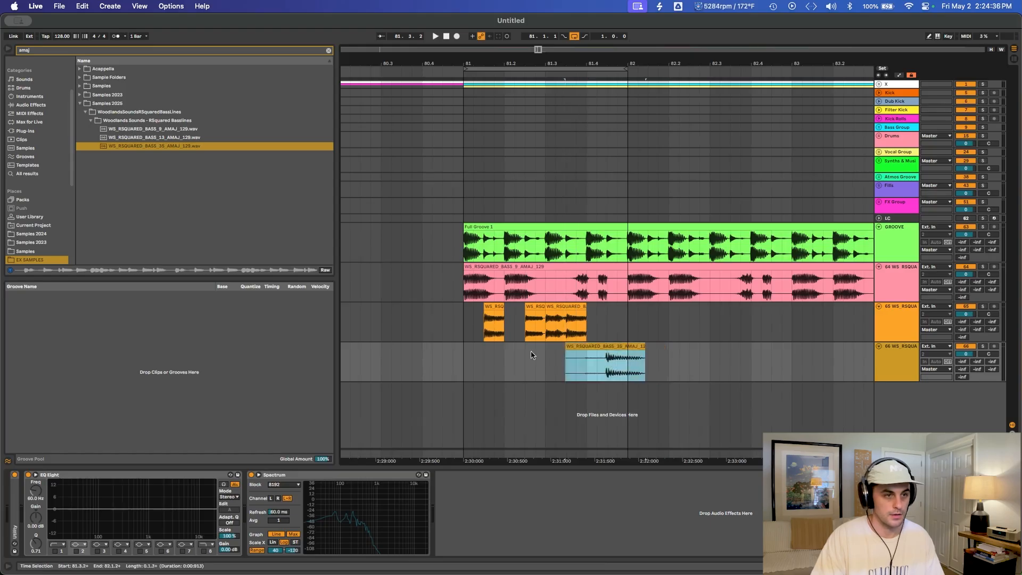
left_click(469, 370)
key("space")
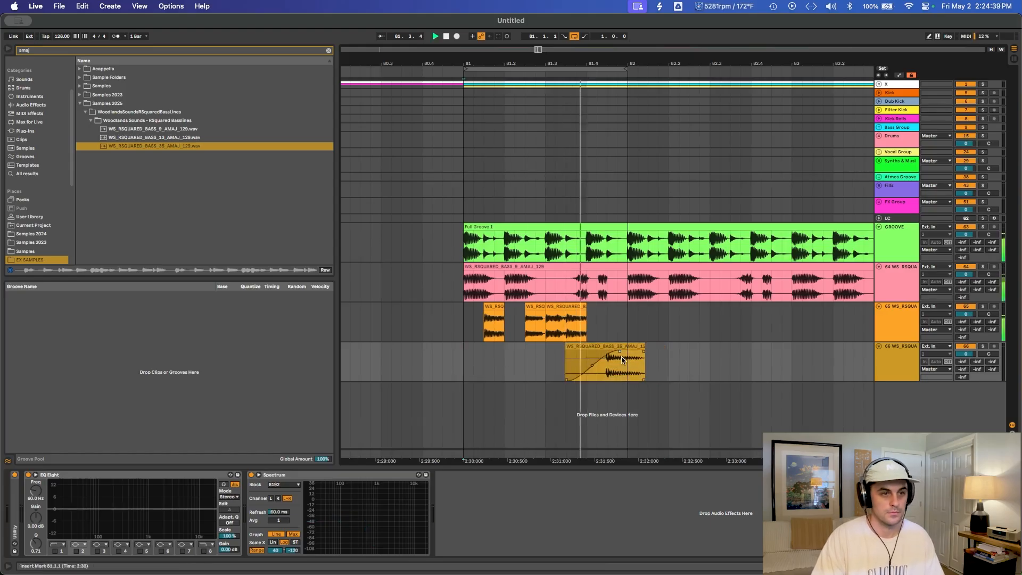
left_click_drag(618, 356, 622, 356)
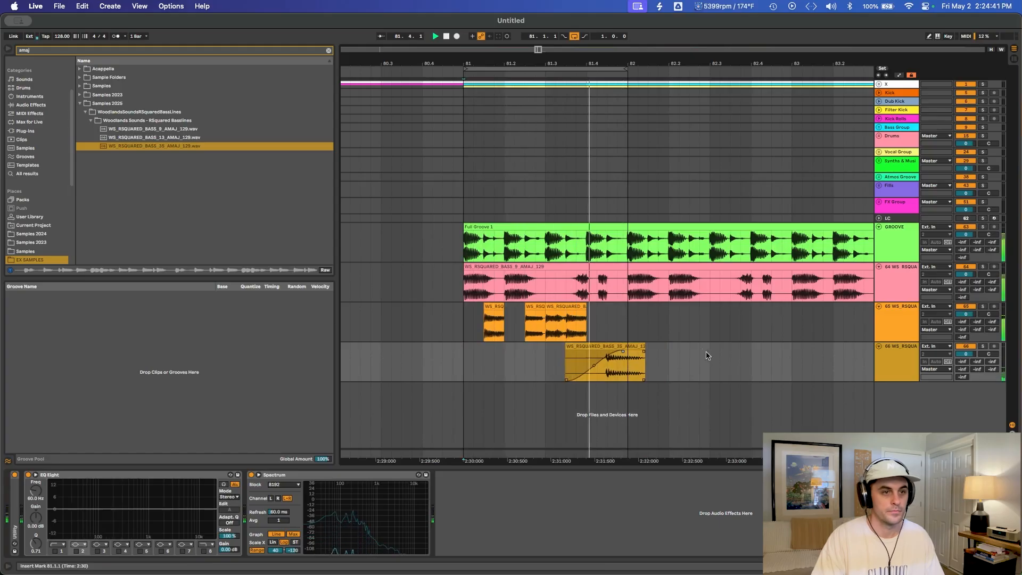
left_click_drag(622, 63, 589, 93)
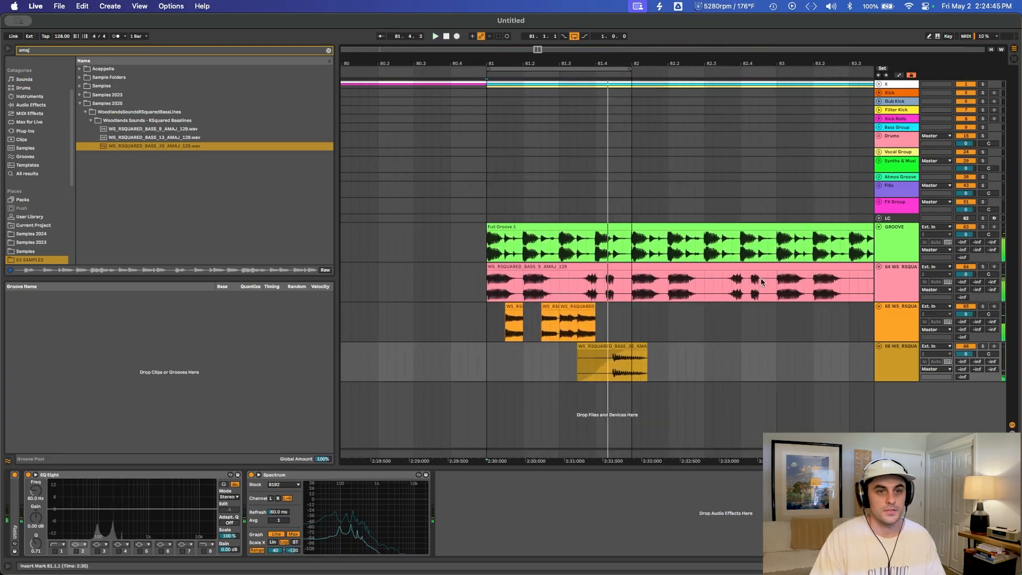
Group the three bass tracks and play the combined bassline from bar 81.
left_click(896, 282)
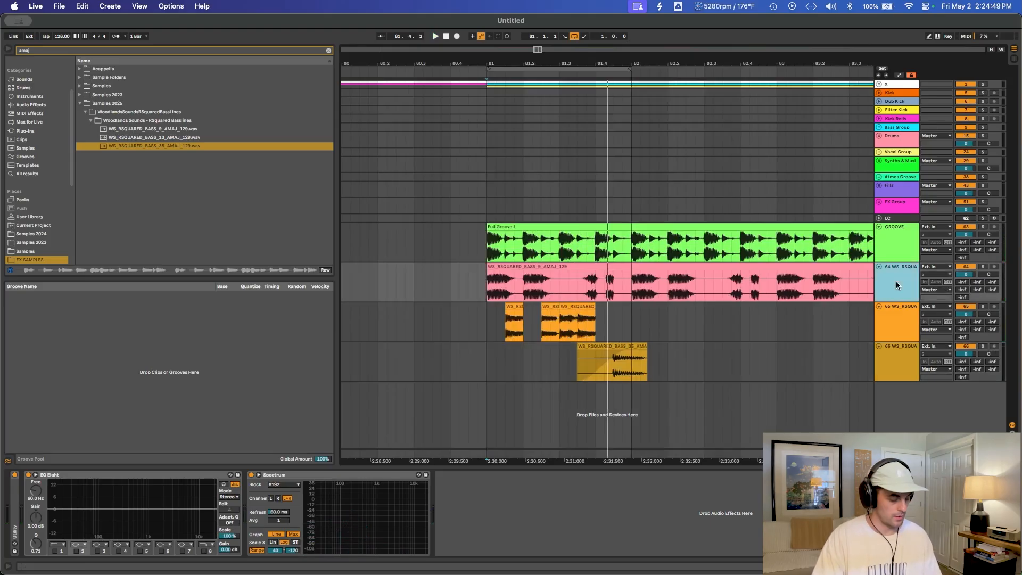
left_click(904, 352, "shift")
key("super+g")
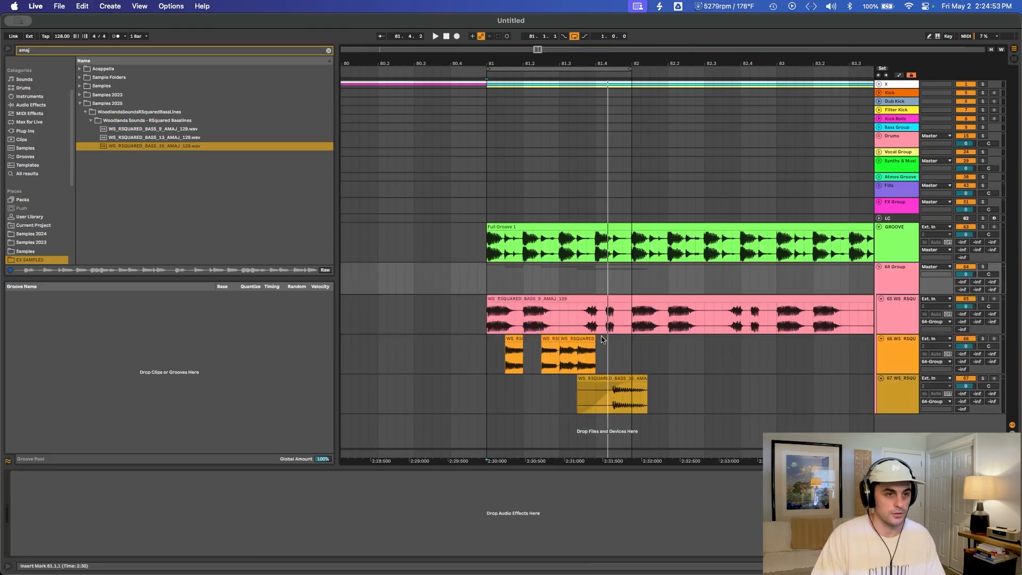
left_click_drag(614, 399, 649, 399)
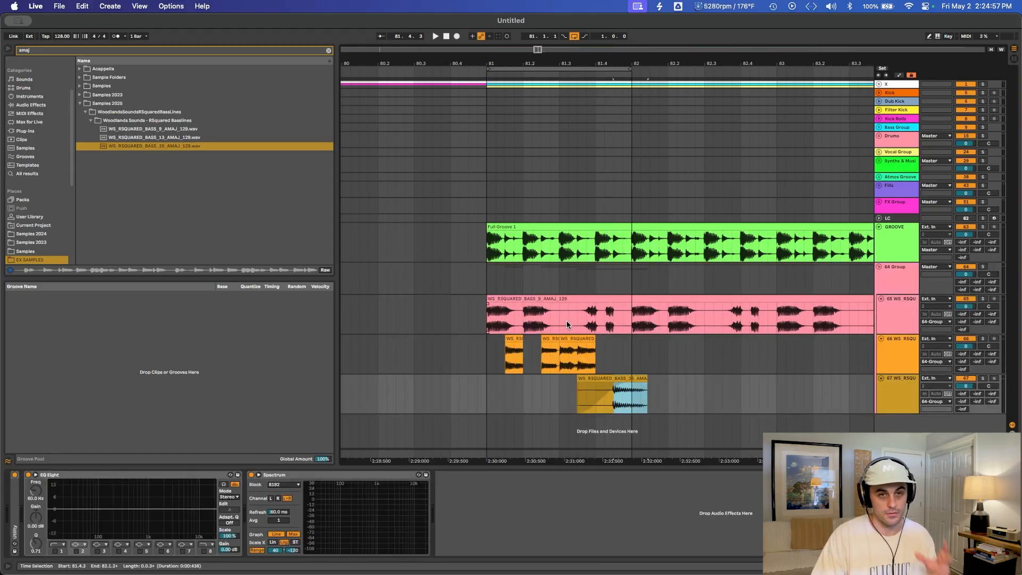
left_click(493, 298)
key("space")
Add Auto Filter to the bass group and set its low-pass cutoff to 177 Hz during playback, raising the resonance.
left_click(915, 285)
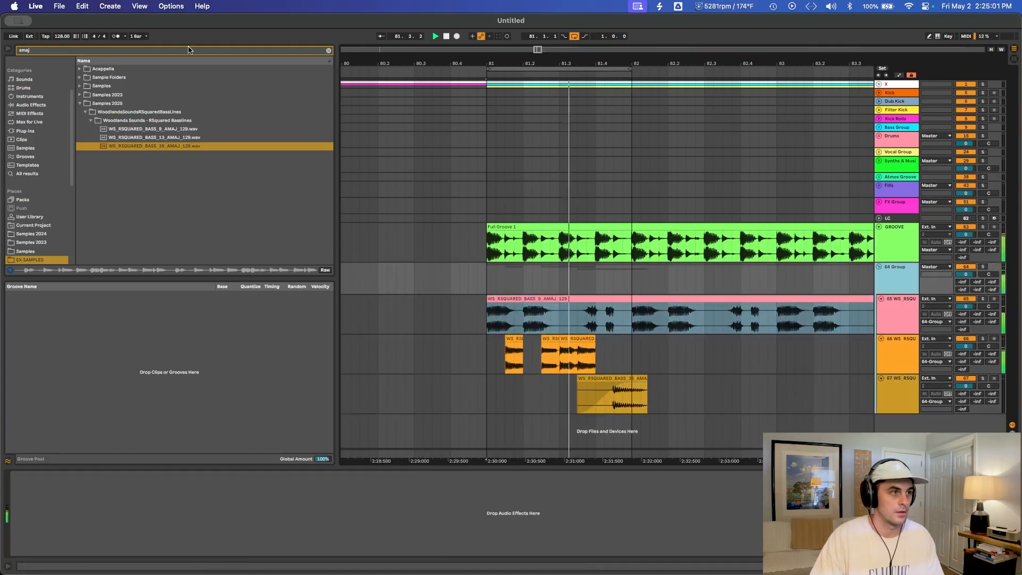
left_click(103, 51)
type("auto")
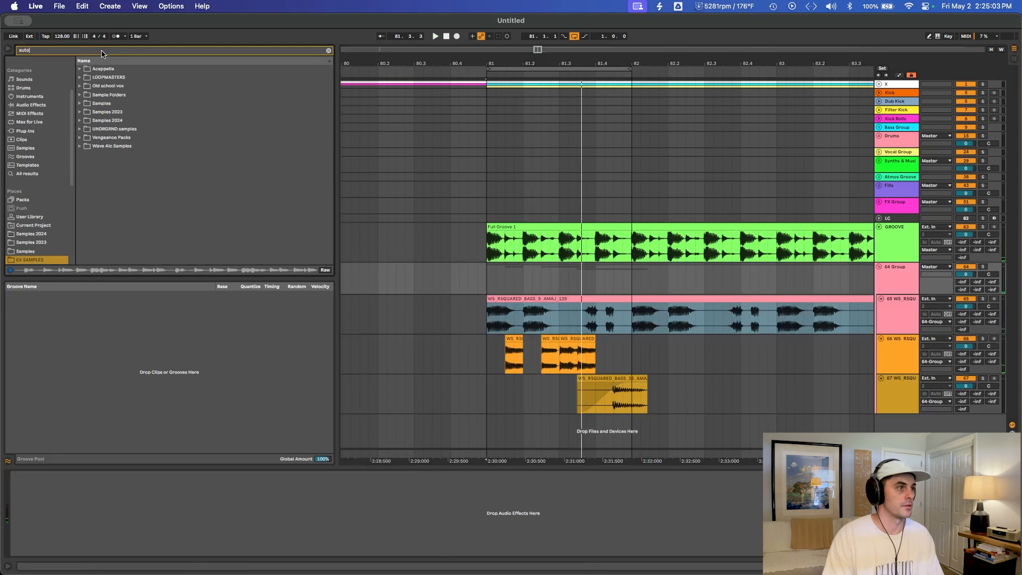
left_click(26, 174)
left_click(116, 78)
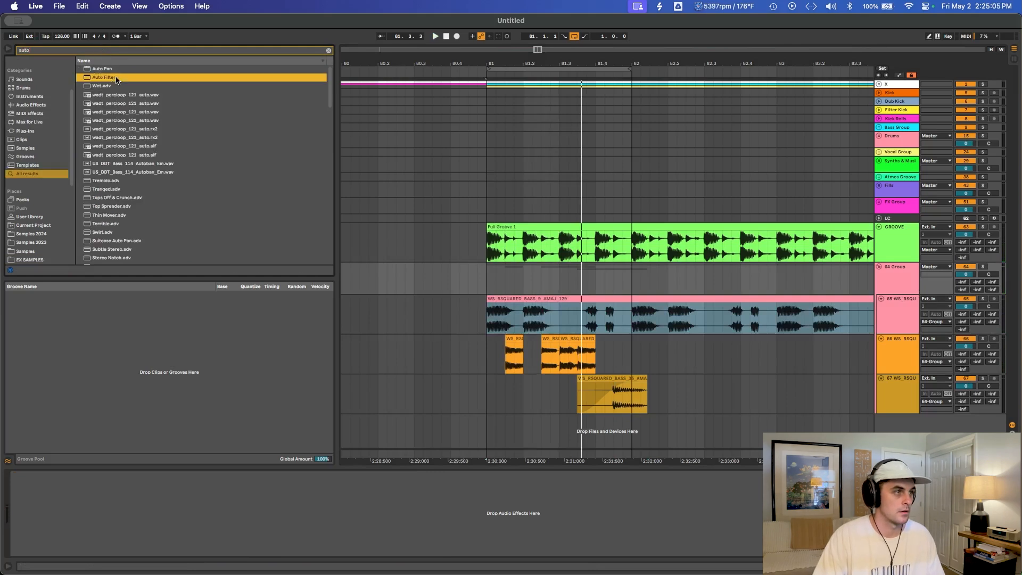
left_click_drag(200, 351, 109, 507)
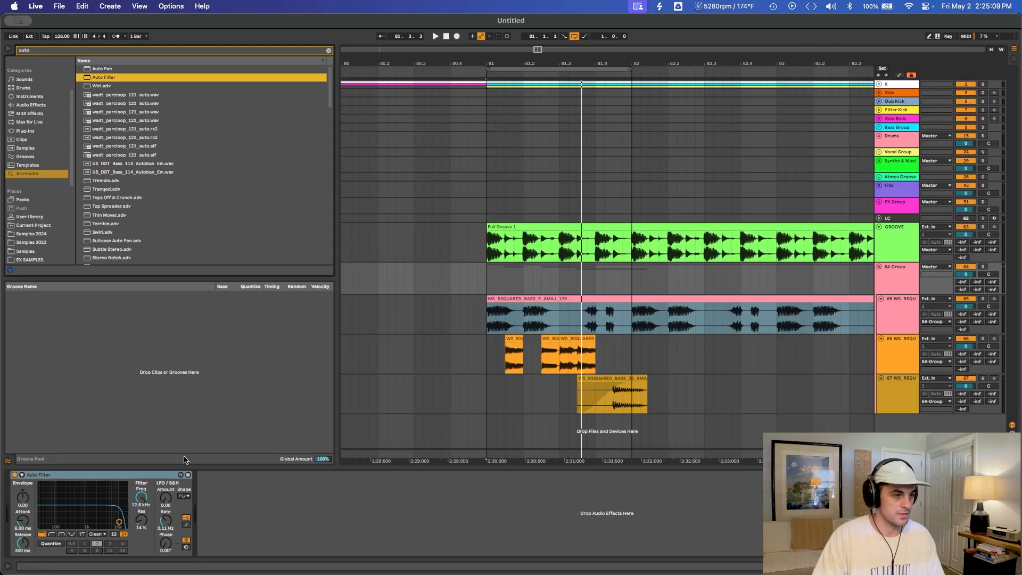
key("space")
left_click_drag(118, 525, 65, 515)
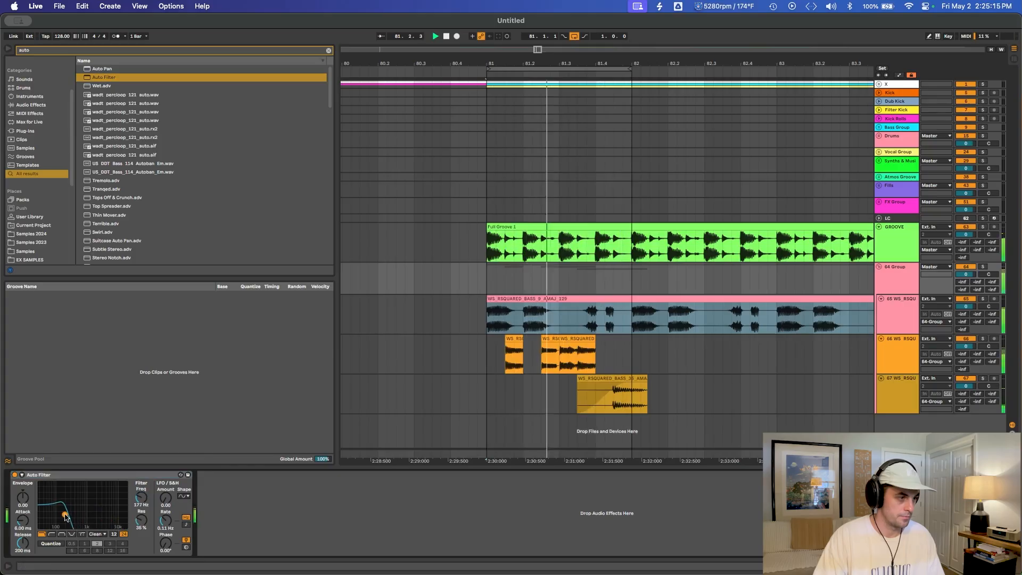
Add Overdrive after Auto Filter on the bass group, tuning its frequency band and lowering Dry/Wet during playback.
left_click(81, 49)
type("over")
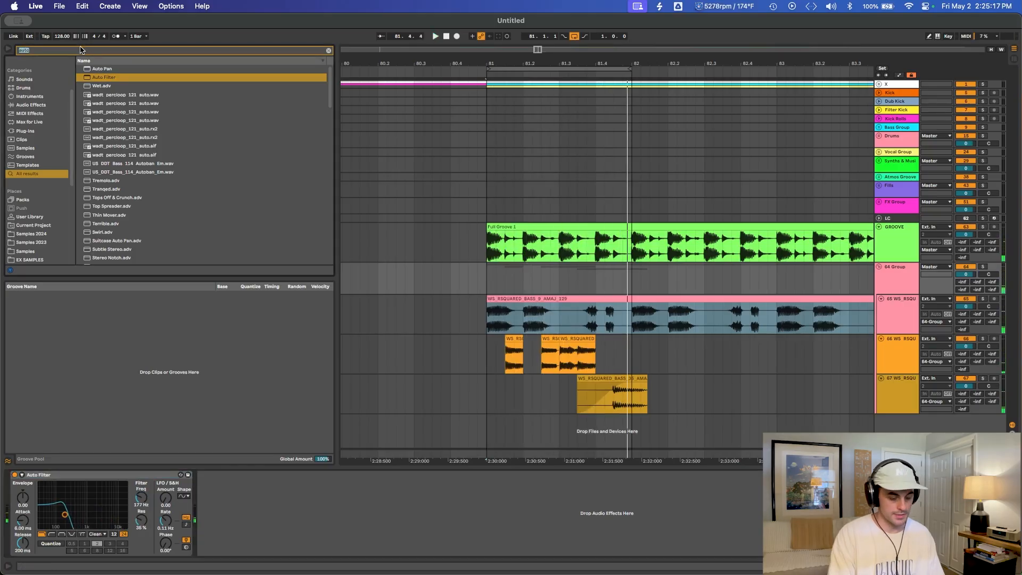
left_click(109, 69)
left_click_drag(321, 430, 221, 489)
left_click_drag(233, 550, 234, 570)
left_click_drag(221, 489, 215, 486)
left_click_drag(233, 550, 233, 554)
left_click_drag(215, 486, 222, 490)
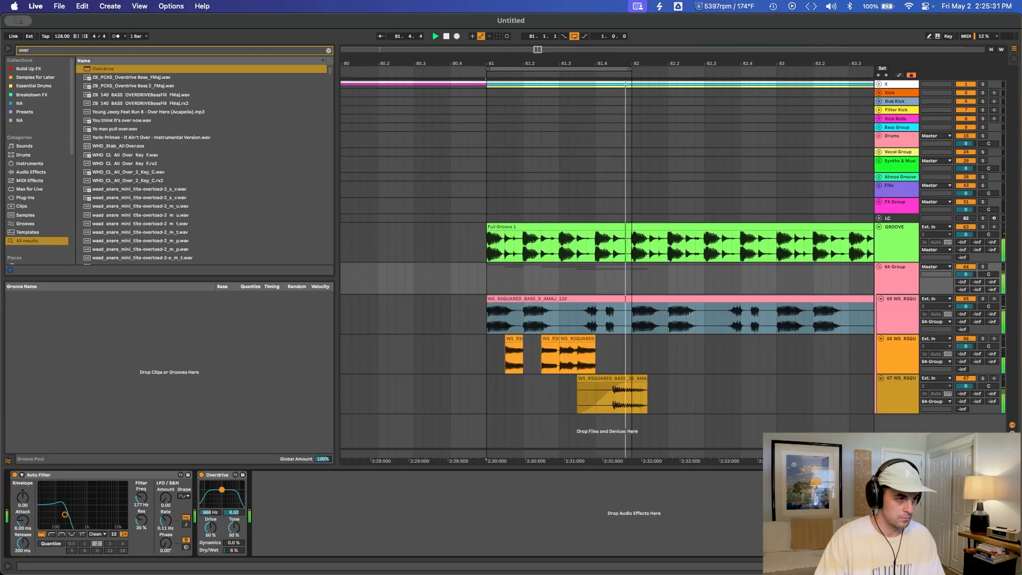
Select Auto Filter and Overdrive together and play the loop to audition the processed bassline.
left_click(58, 475)
left_click(217, 475)
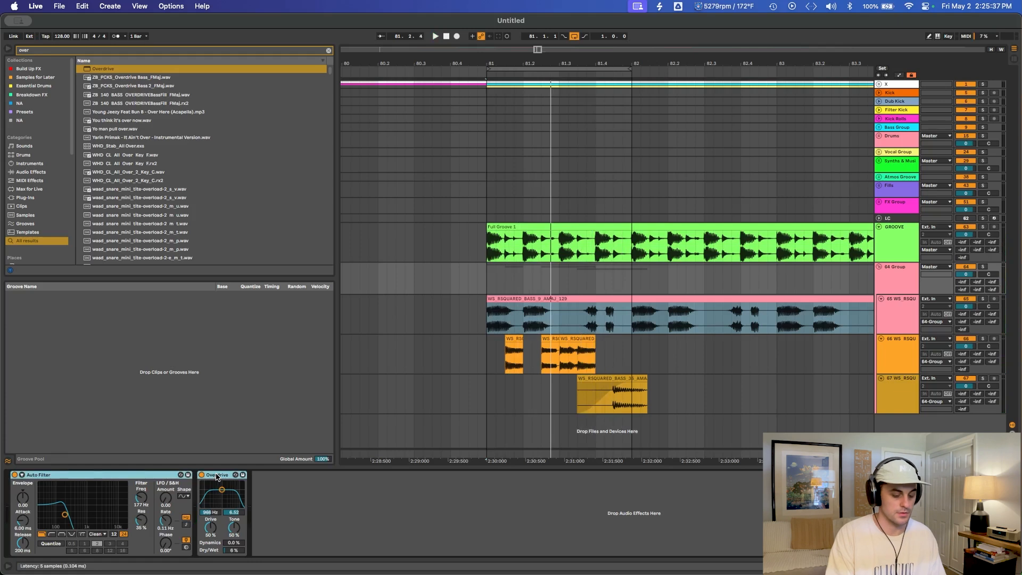
key("space")
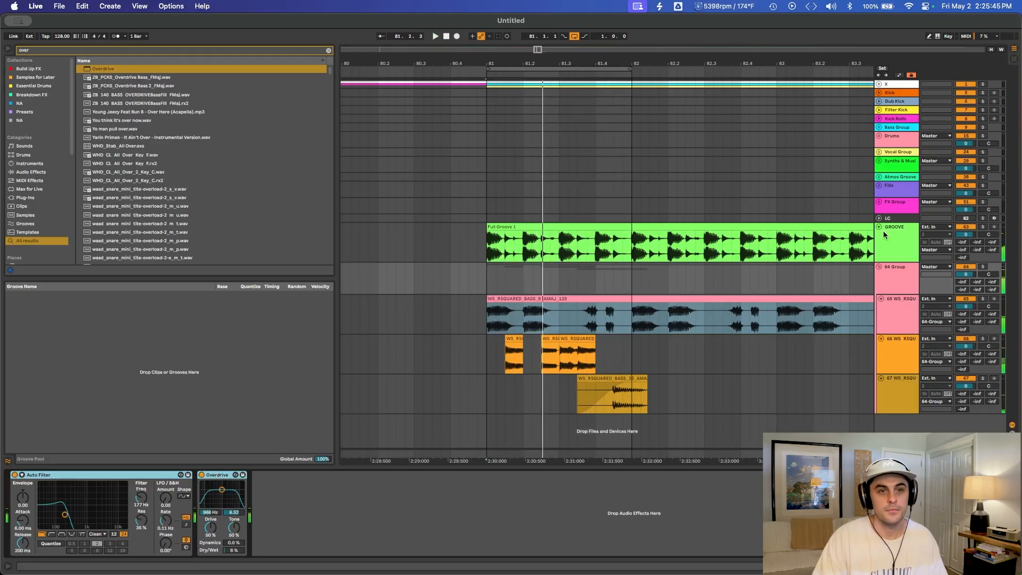
Delete the bass group with its three tracks and clear the browser search.
left_click(894, 288)
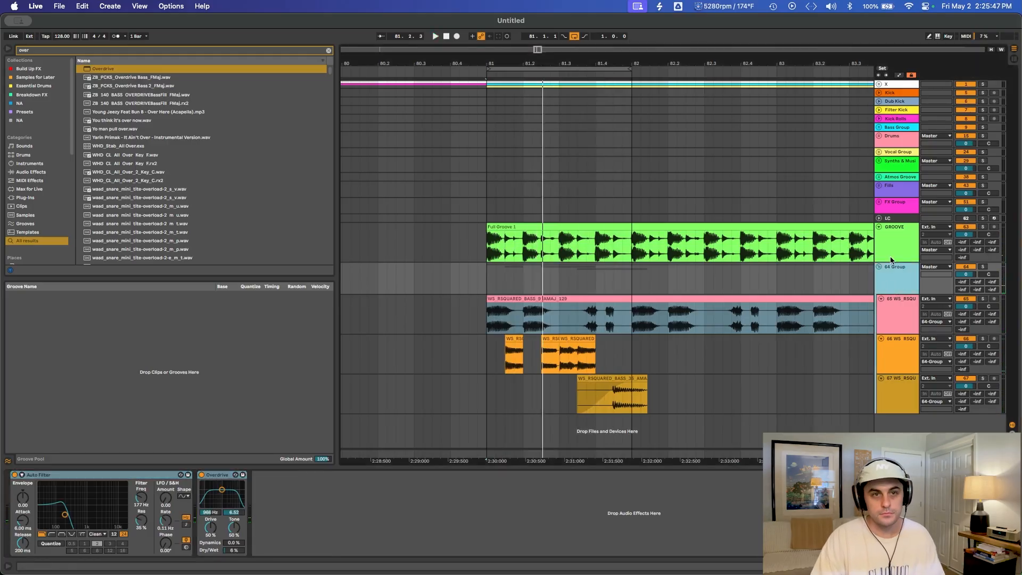
key("Delete")
left_click(329, 50)
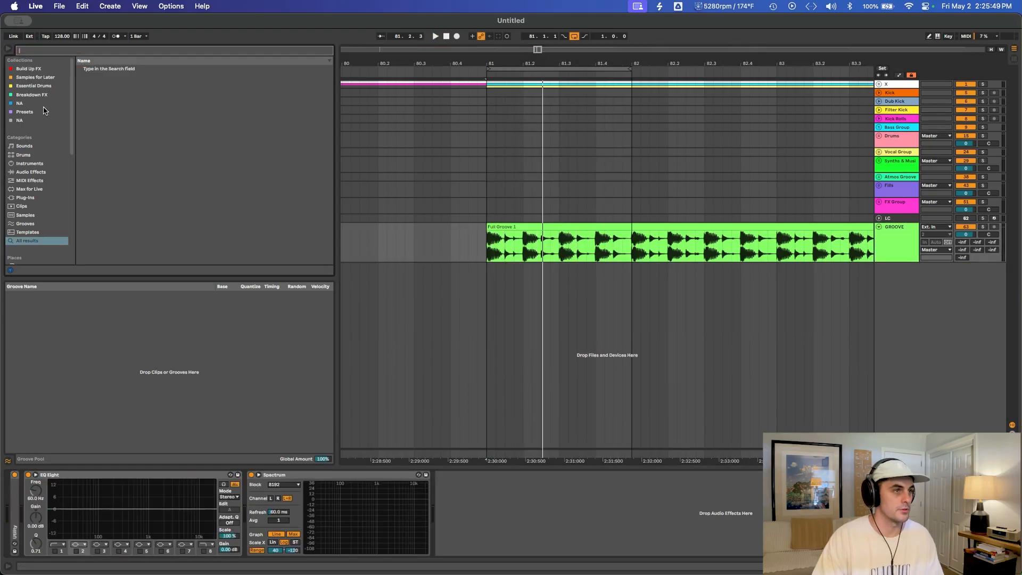
type("s")
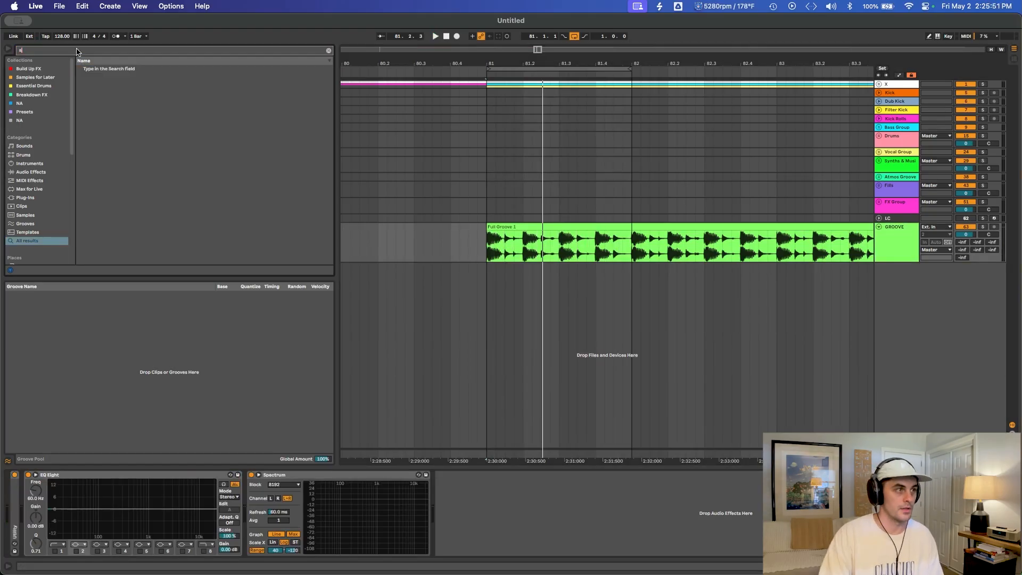
Add a new MIDI track below the GROOVE track and unfold it.
left_click(893, 248)
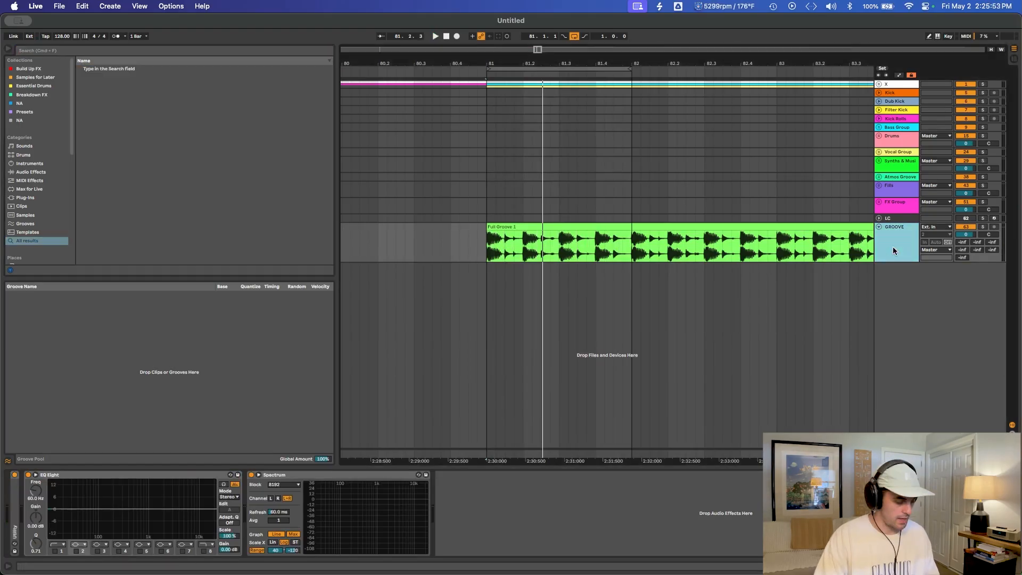
key("super+shift+t")
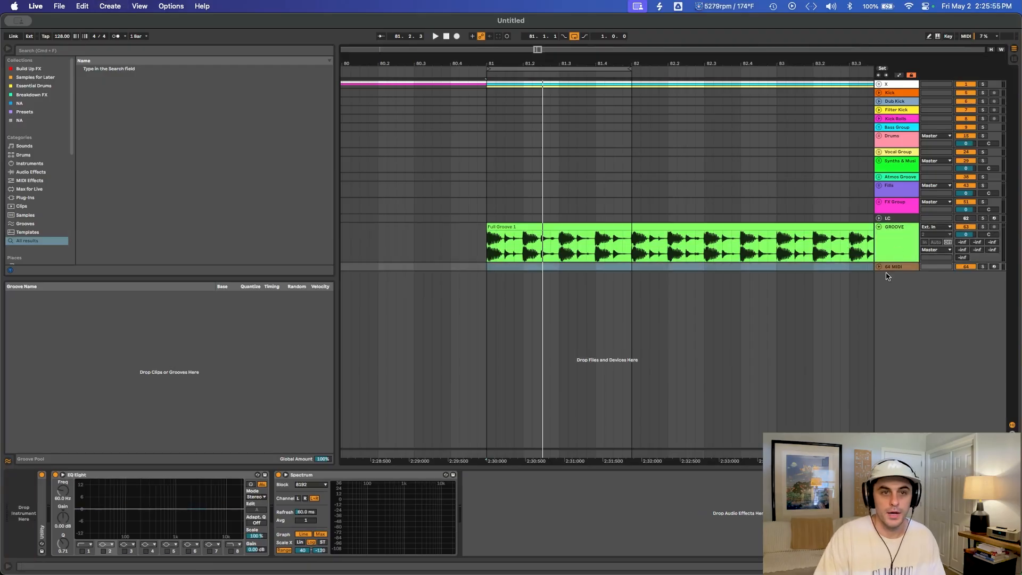
left_click(879, 267)
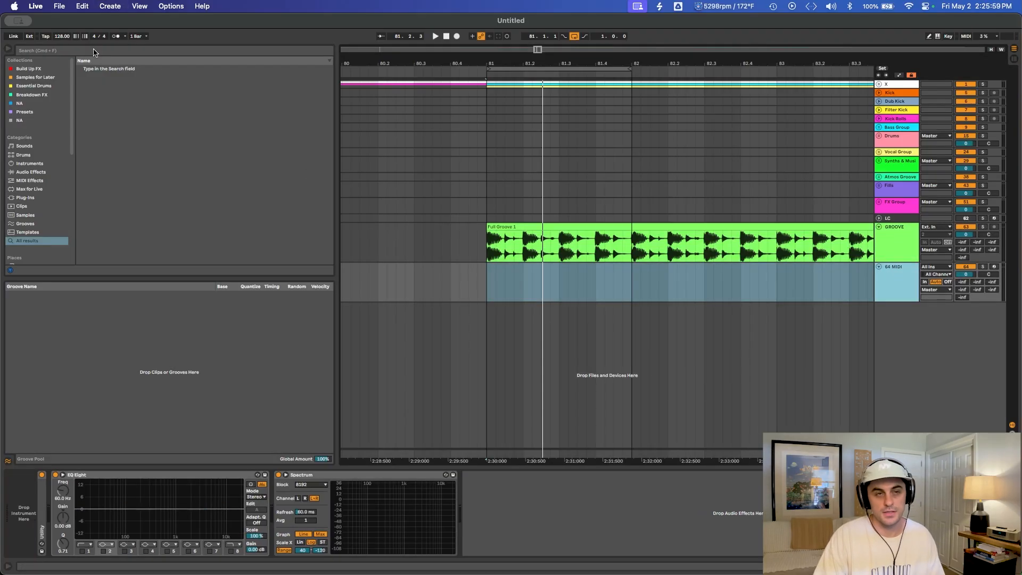
Search the browser for "sting64" to find a bassline generator device.
left_click(74, 52)
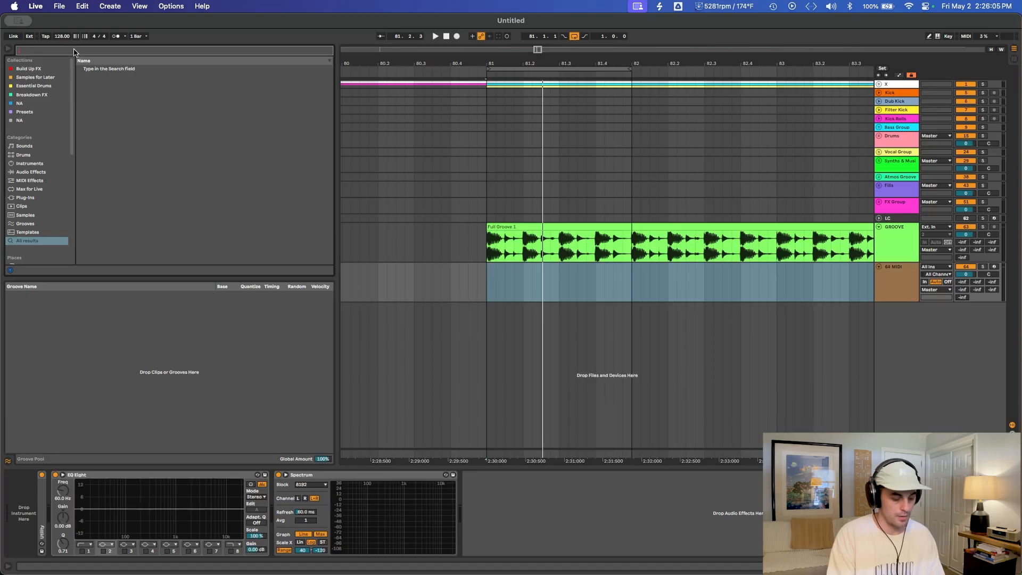
type("st")
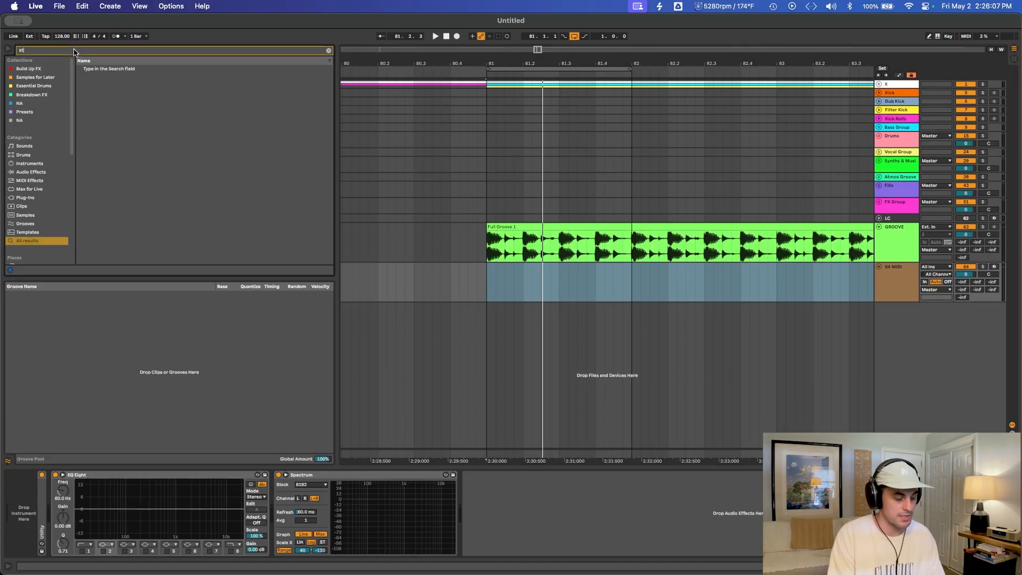
key("BackSpace")
key("BackSpace")
type("sting64")
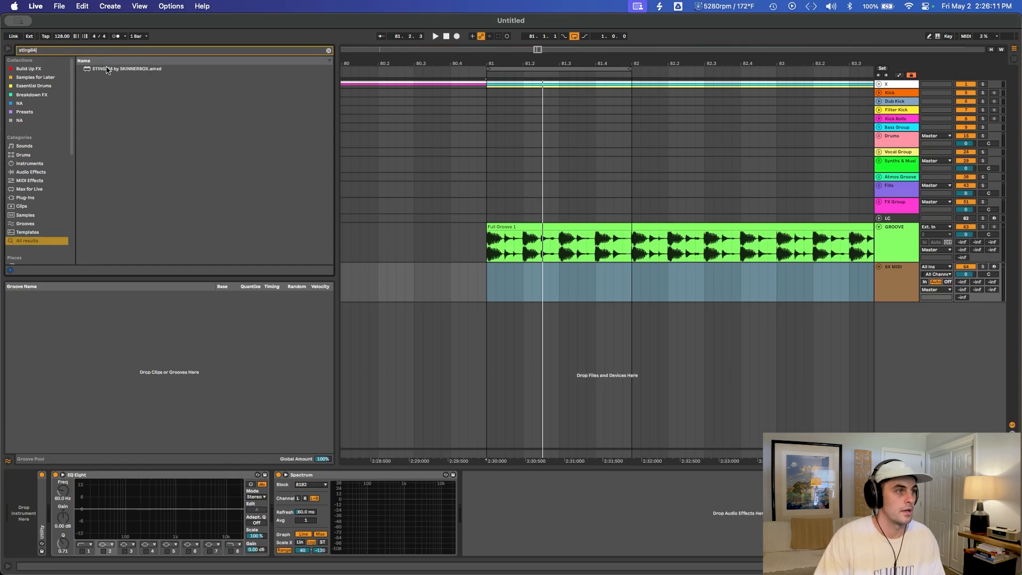
Load STING!64 by SKINNERBOX onto the 64 MIDI track and clear the browser search.
left_click(107, 69)
left_click_drag(235, 423, 32, 512)
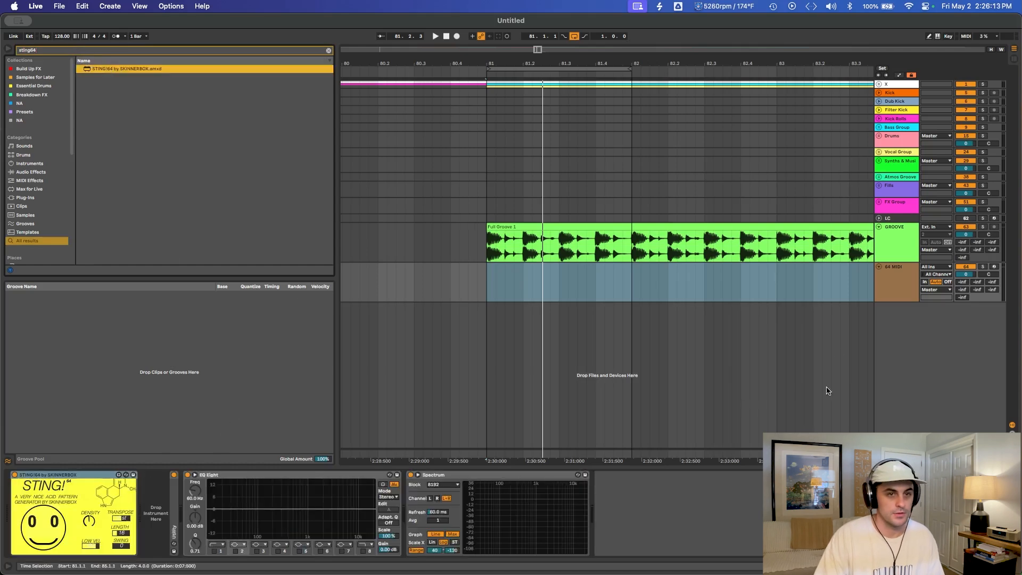
left_click(41, 51)
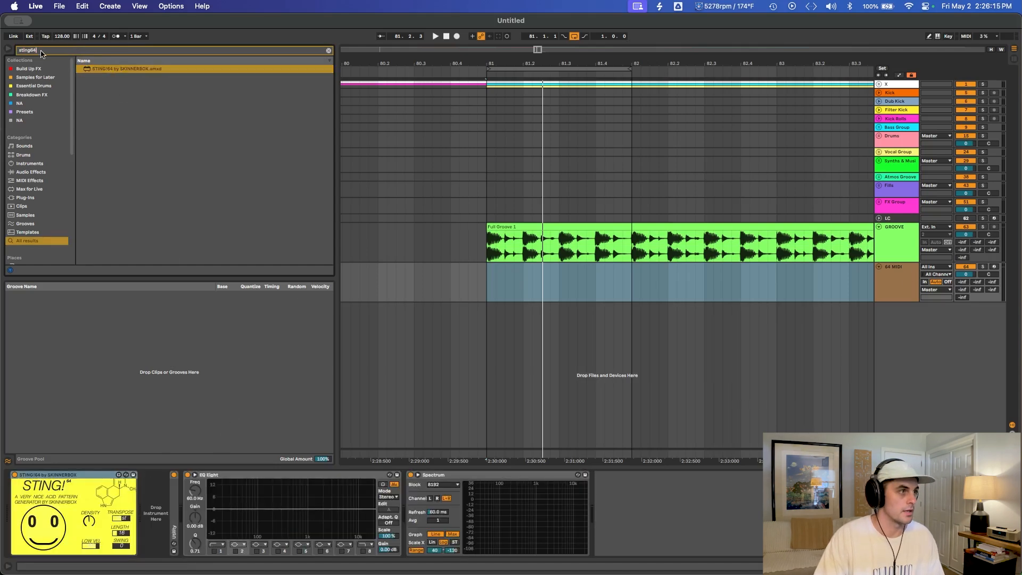
key("BackSpace")
Audition the RSquared bass loops in EX SAMPLES, load WS_RSQUARED_BASS_3_F#M_129.wav after the STING device, and switch its sampler to Slice mode.
scroll(41, 199, "down", 8)
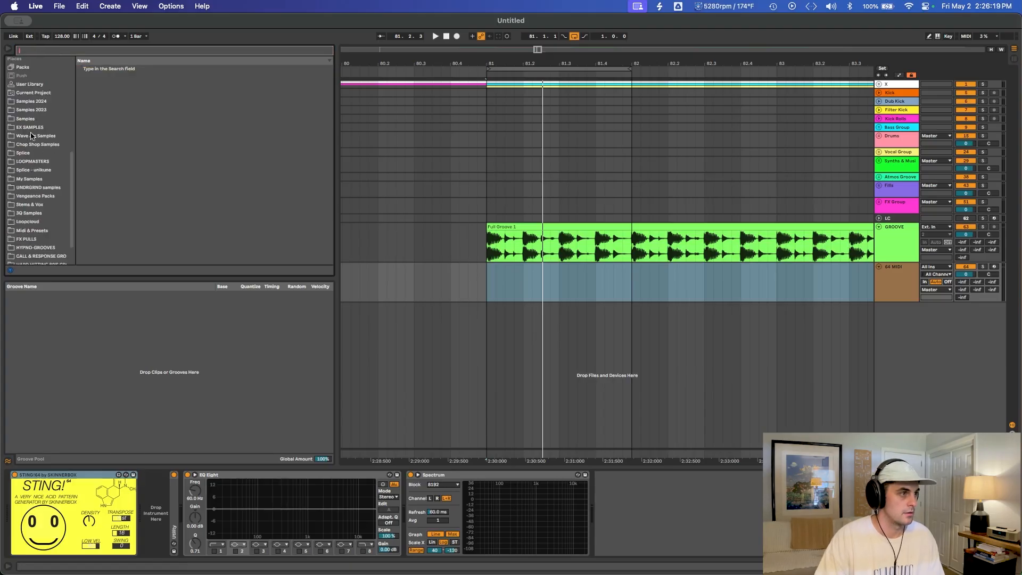
left_click(32, 128)
scroll(33, 132, "up", 5)
left_click(156, 141)
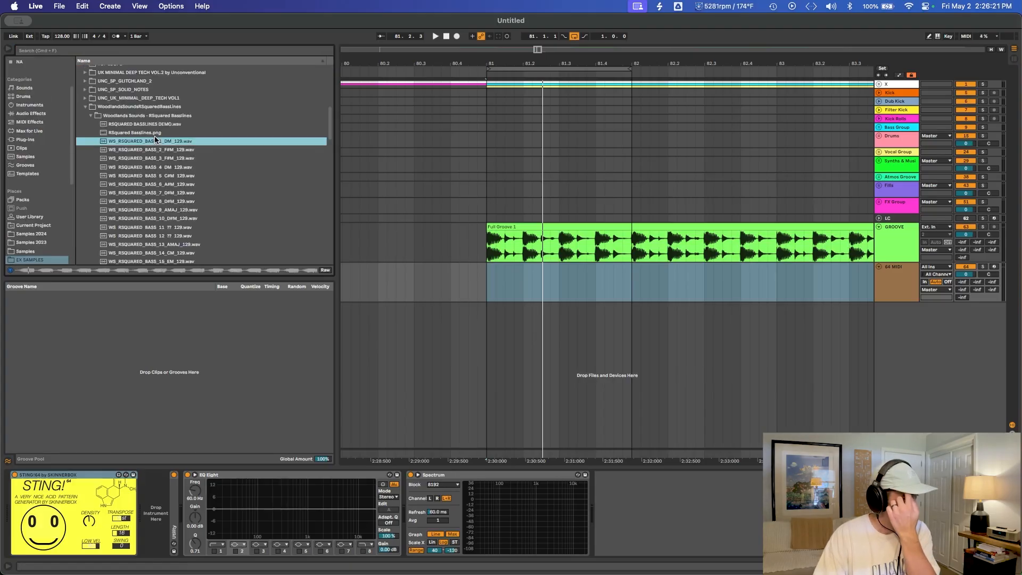
key("Down")
key("Down")
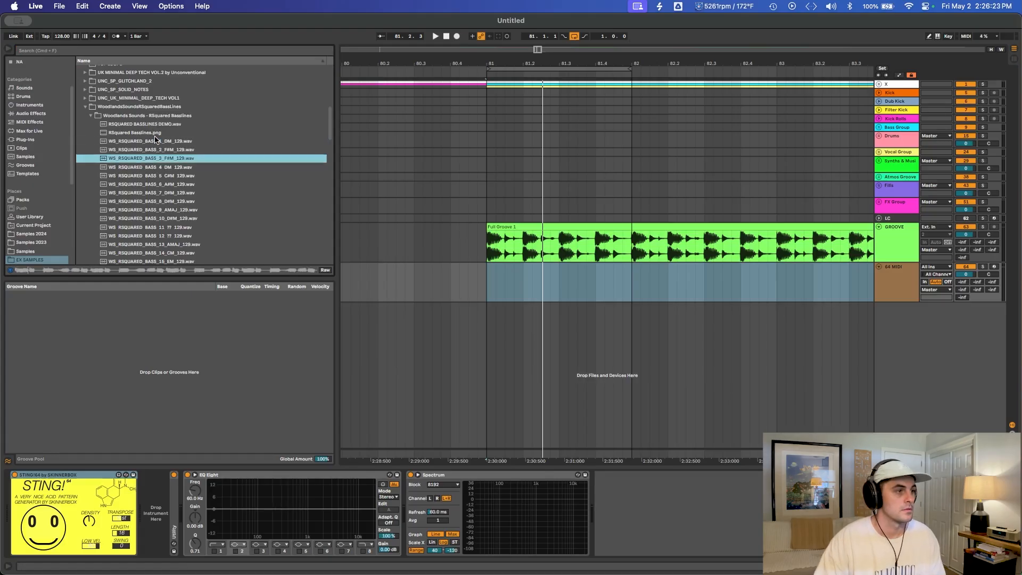
left_click_drag(151, 161, 175, 509)
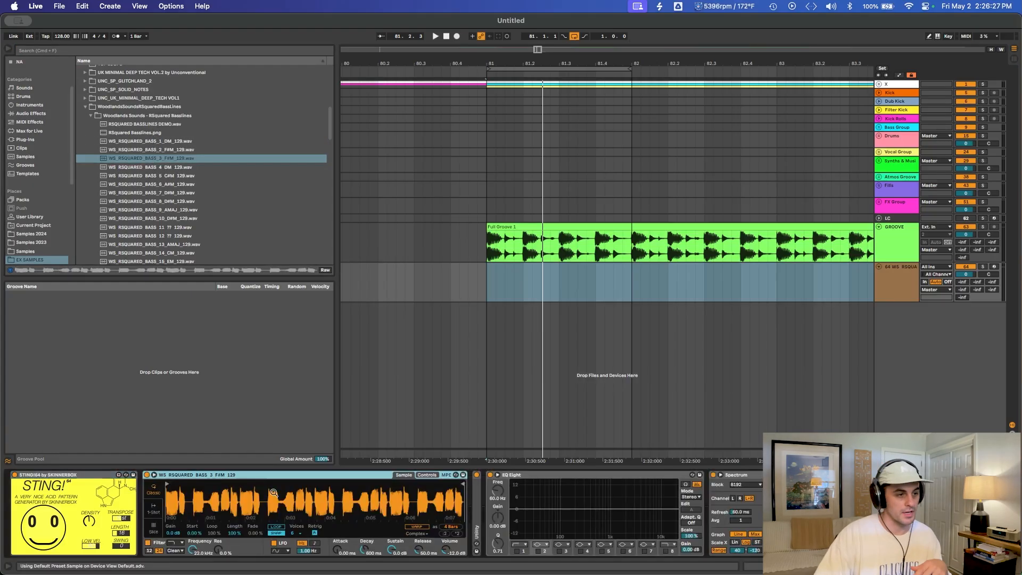
left_click(154, 527)
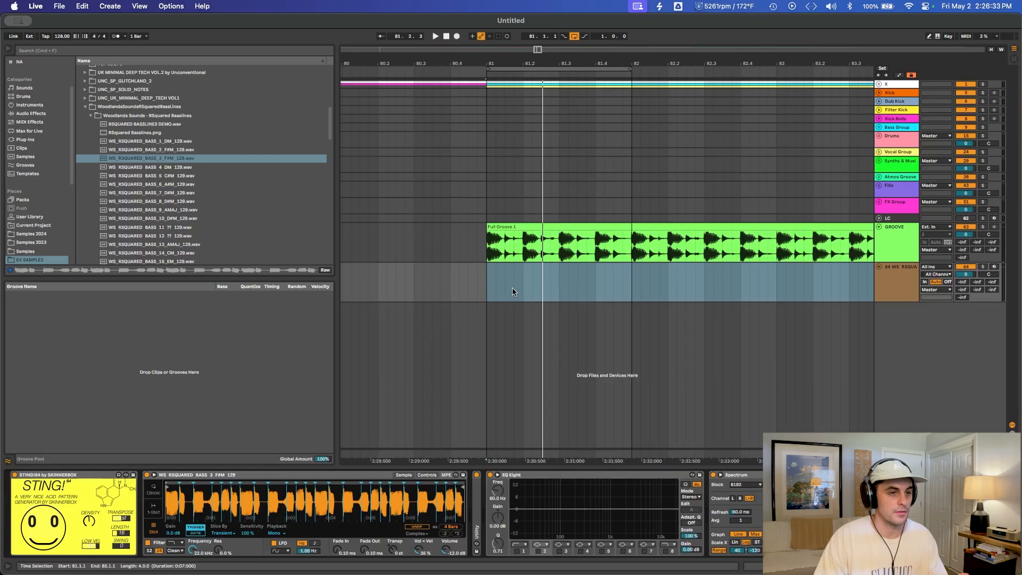
left_click(487, 287)
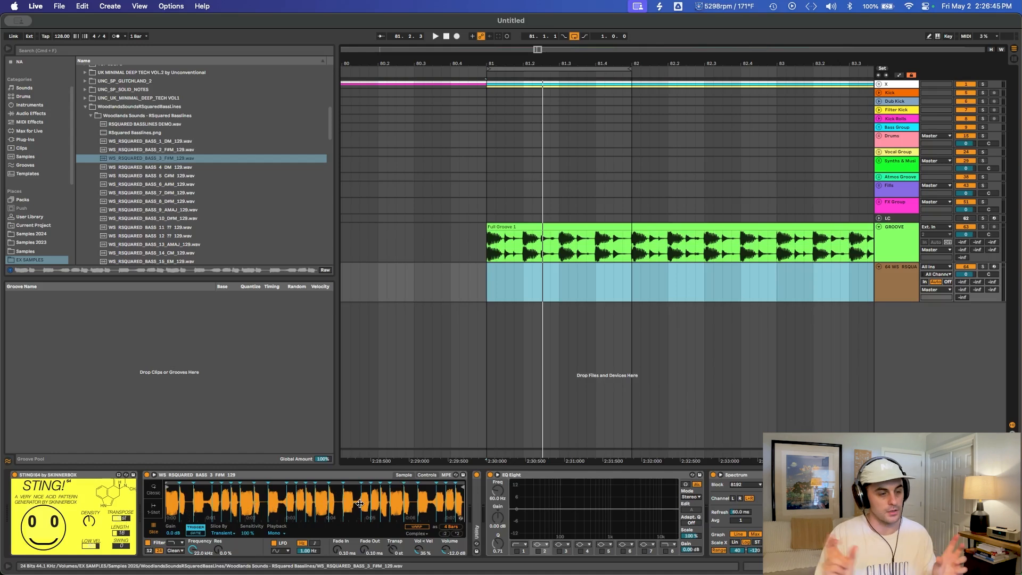
Rename the MIDI track Sting Bass and add an audio track below it that takes its input from Sting Bass.
left_click(907, 282)
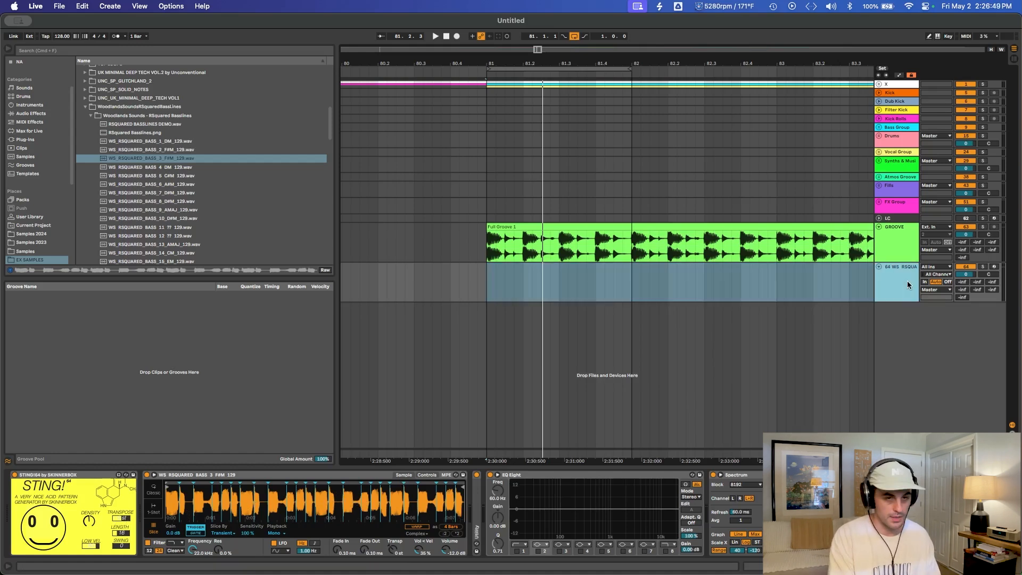
key("super+t")
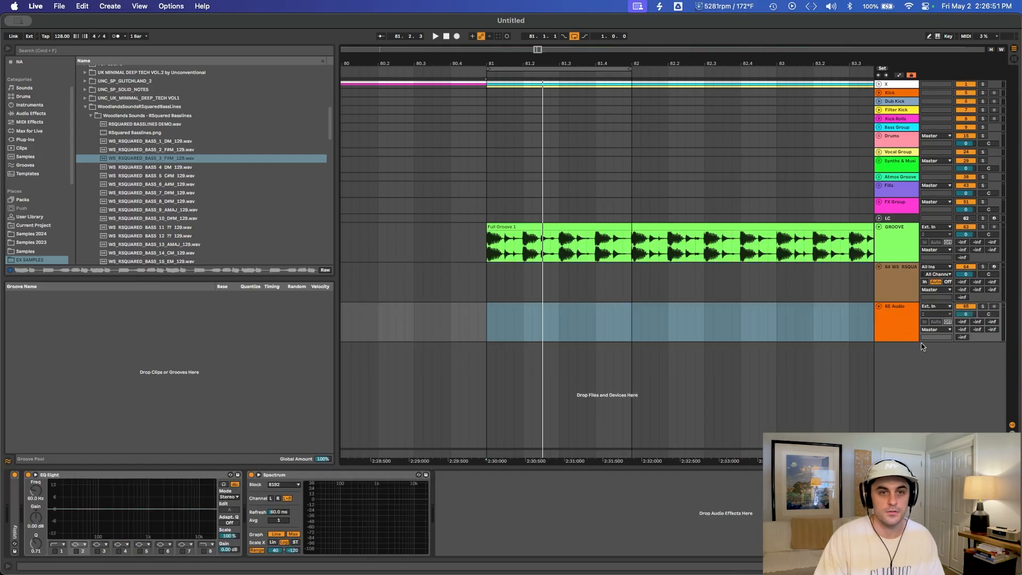
left_click(903, 289)
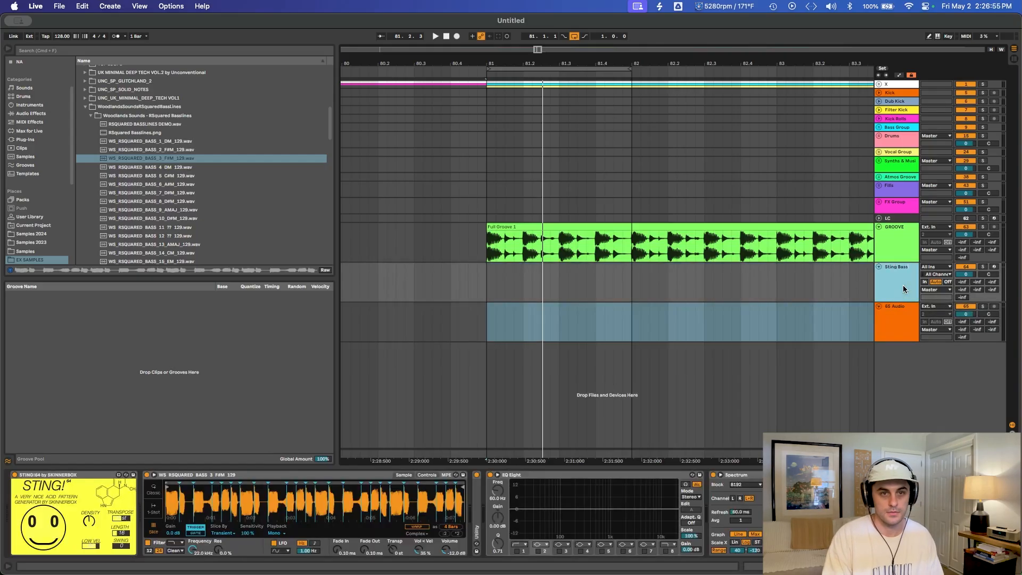
left_click(895, 311)
left_click(942, 306)
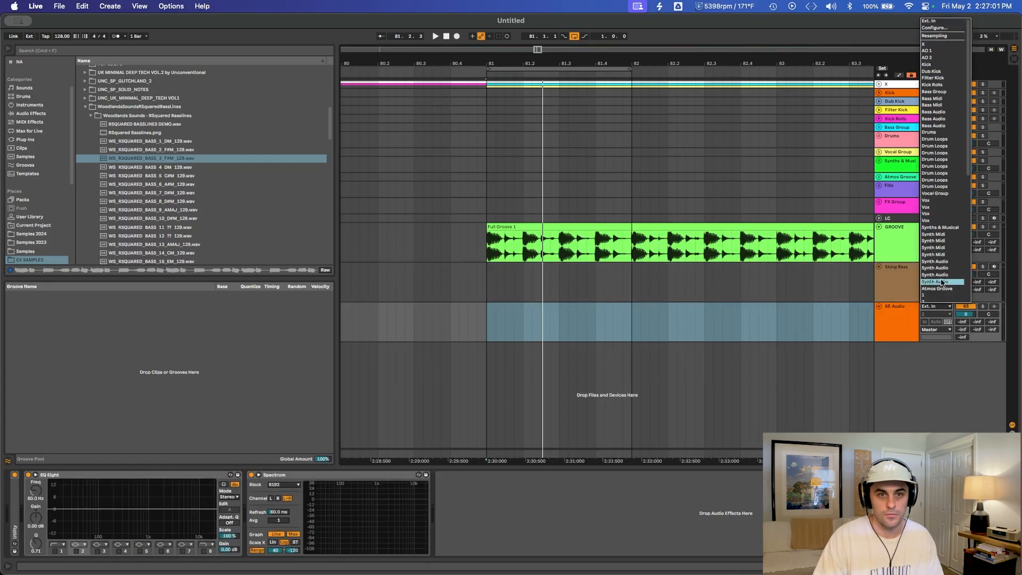
scroll(945, 221, "down", 5)
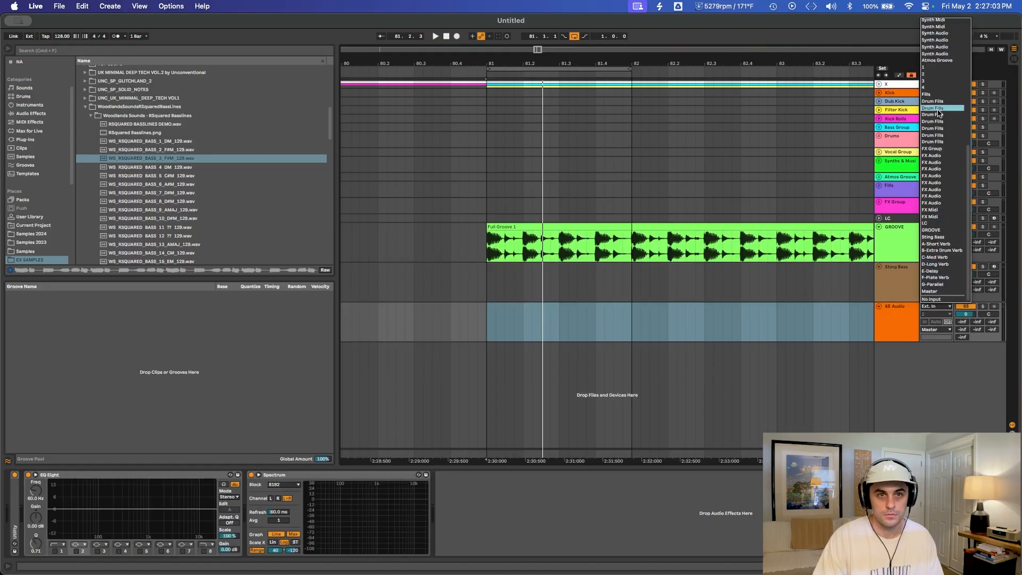
left_click(935, 239)
Arm the 65 Audio track and record the Sting Bass output from bar 81 while the loop plays.
left_click(484, 291)
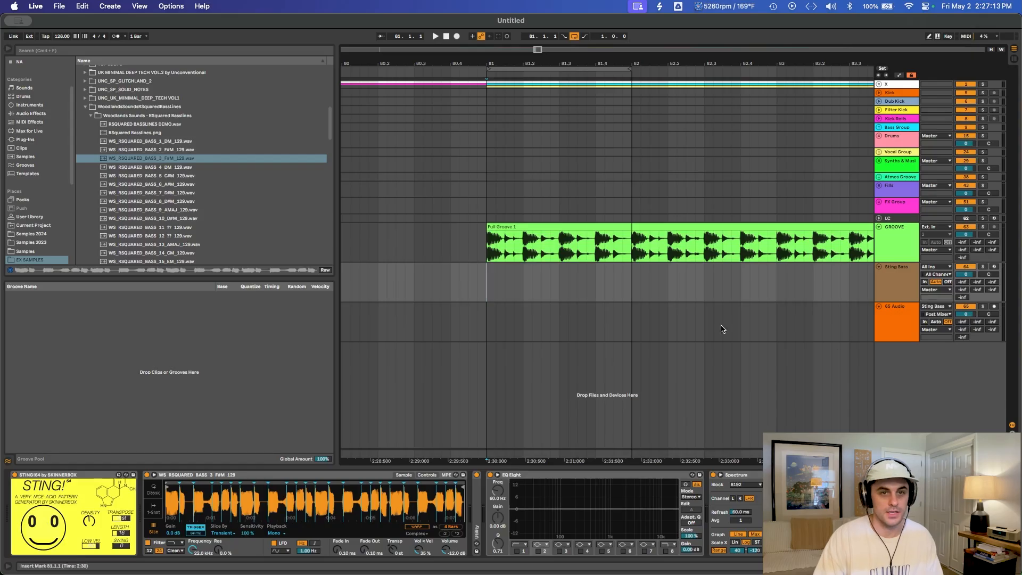
key("space")
key("space")
left_click(994, 306)
key("space")
key("space")
left_click(457, 37)
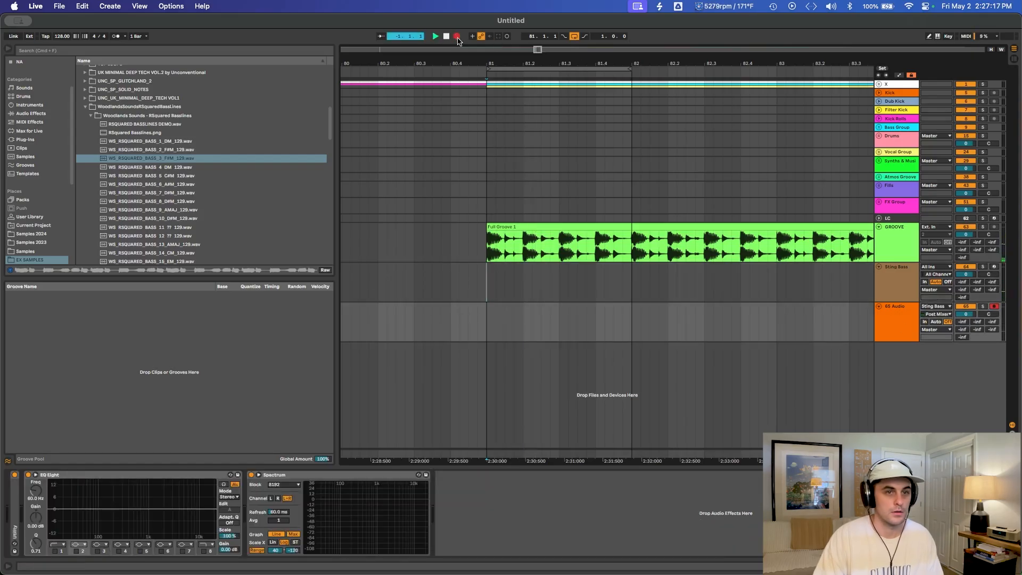
left_click(905, 277)
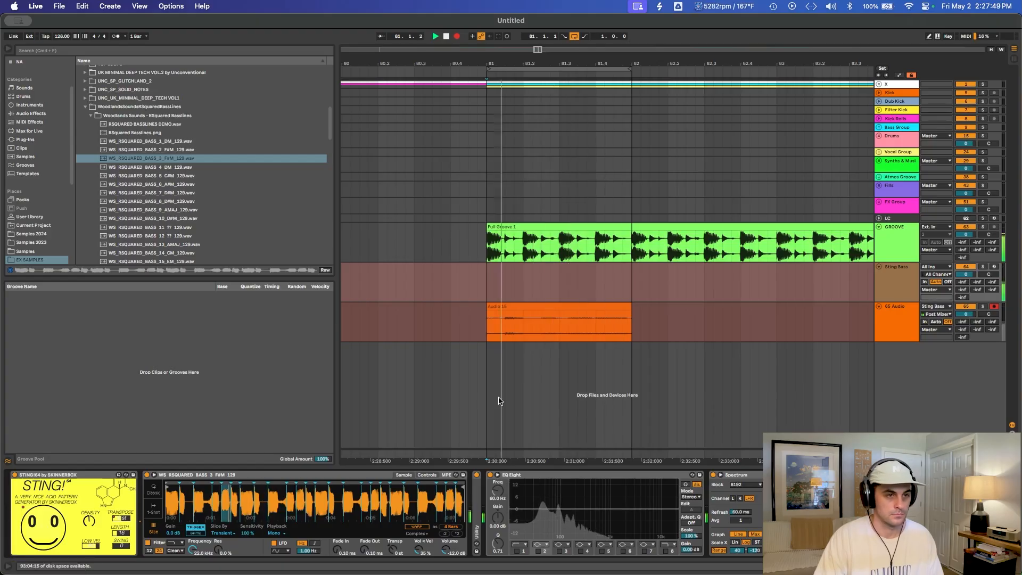
key("space")
Extend the start of the recorded clip back to reveal the full take, and move it to a new audio track at bar 81.
left_click(884, 311)
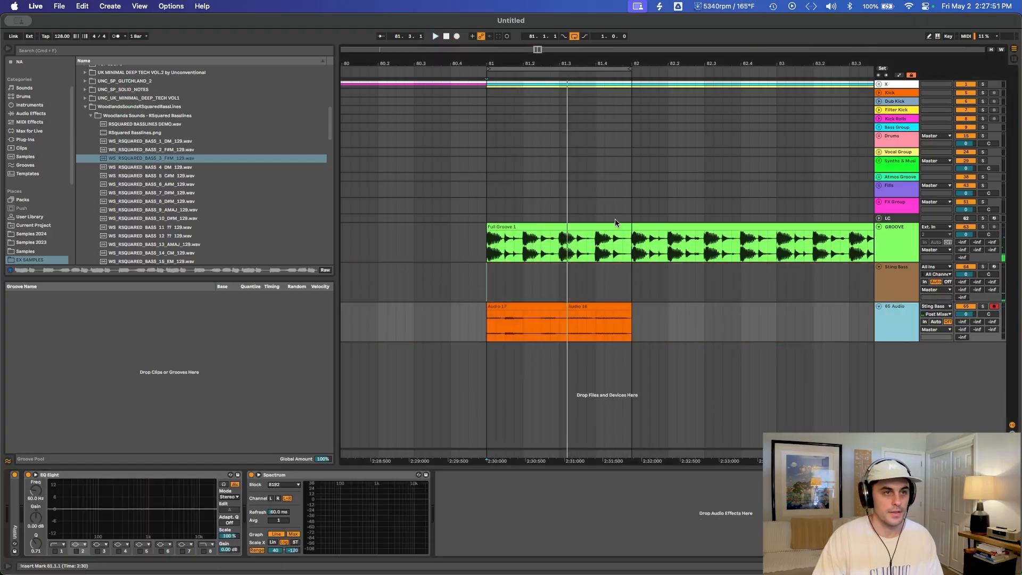
left_click_drag(604, 63, 604, 36)
left_click_drag(596, 307, 425, 306)
left_click_drag(535, 58, 643, 36)
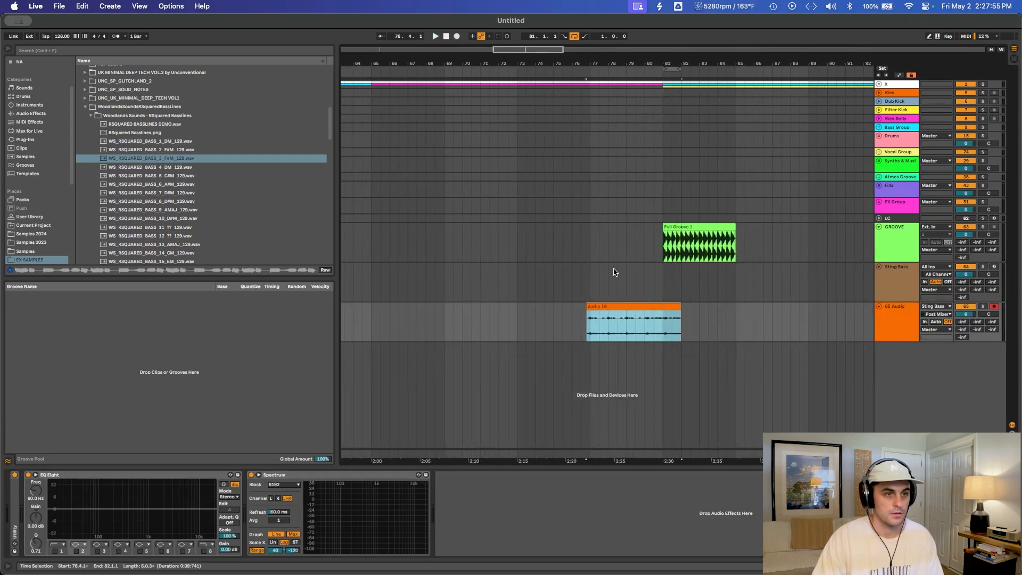
left_click_drag(587, 304, 694, 361)
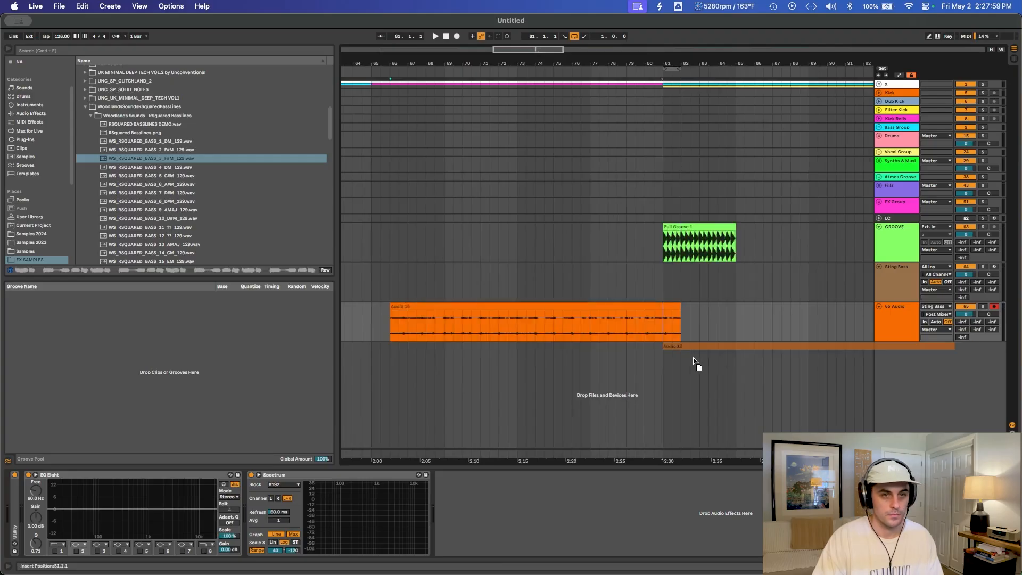
Delete the empty 65 Audio recording track and the Sting Bass track.
left_click_drag(881, 311, 893, 316)
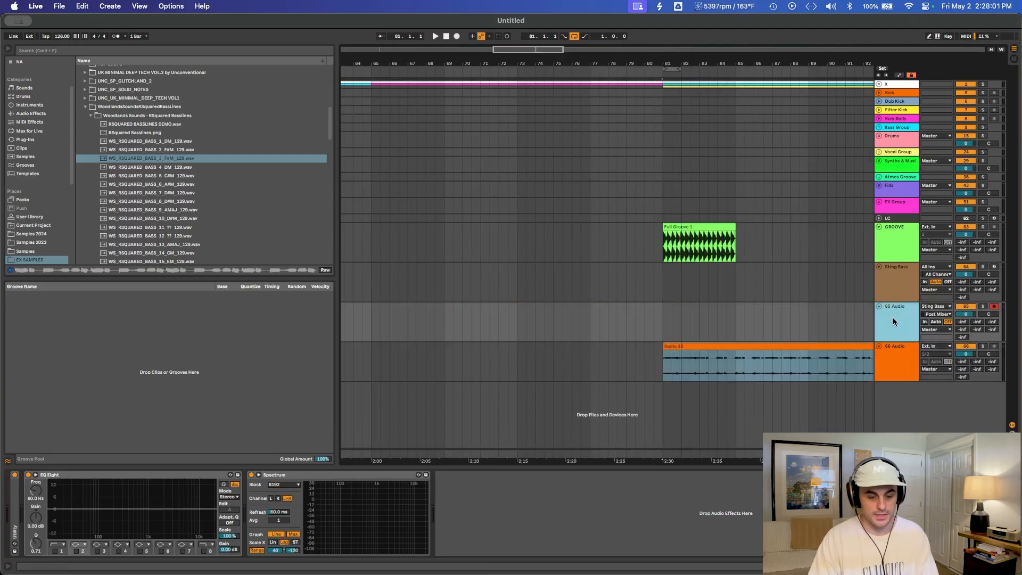
key("Delete")
left_click(901, 281)
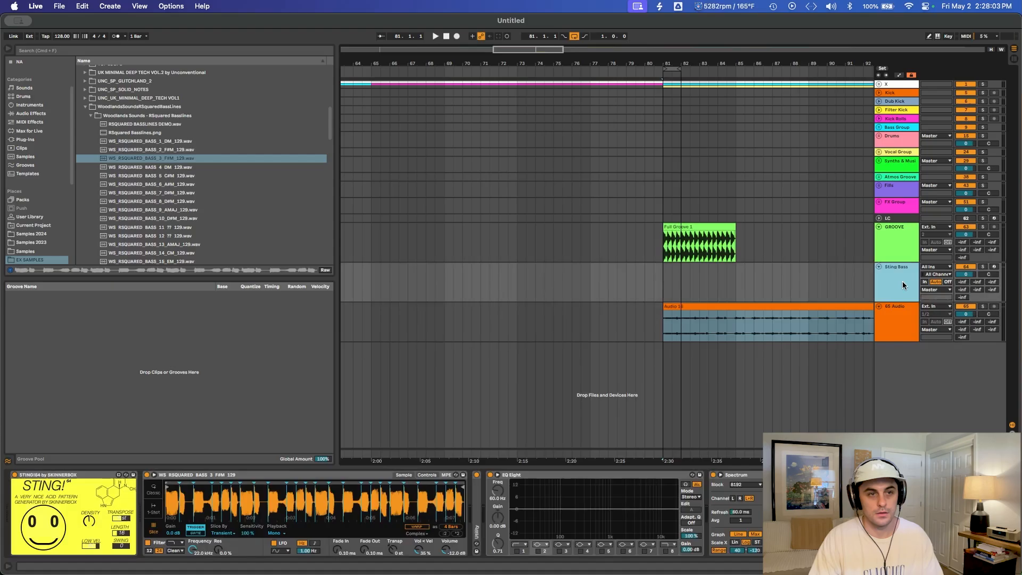
key("Delete")
Copy the one-bar section at bar 86 of the recording onto a new audio track at bar 81.
left_click_drag(686, 66, 642, 66)
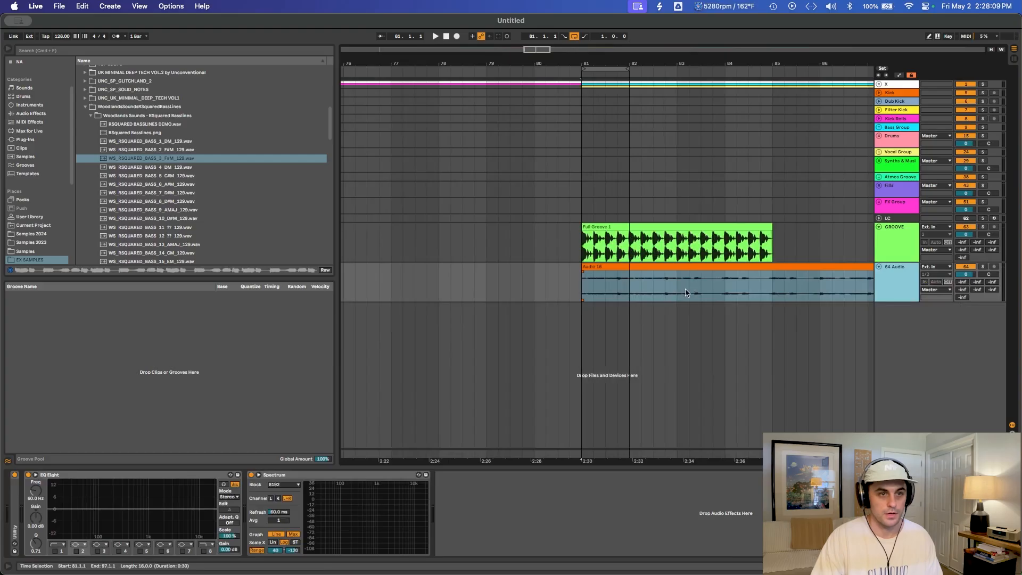
left_click_drag(721, 64, 606, 67)
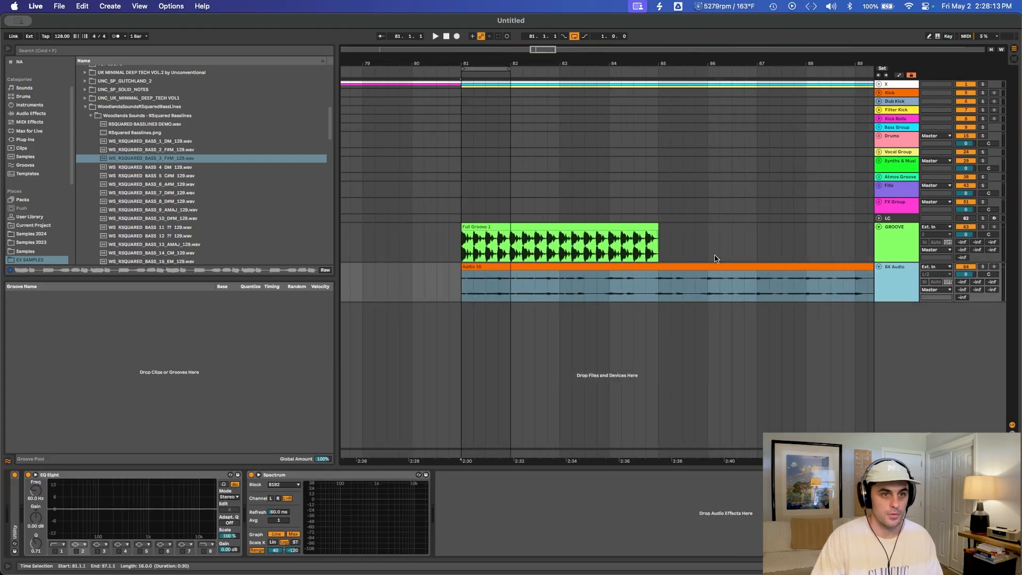
left_click_drag(708, 289, 753, 292)
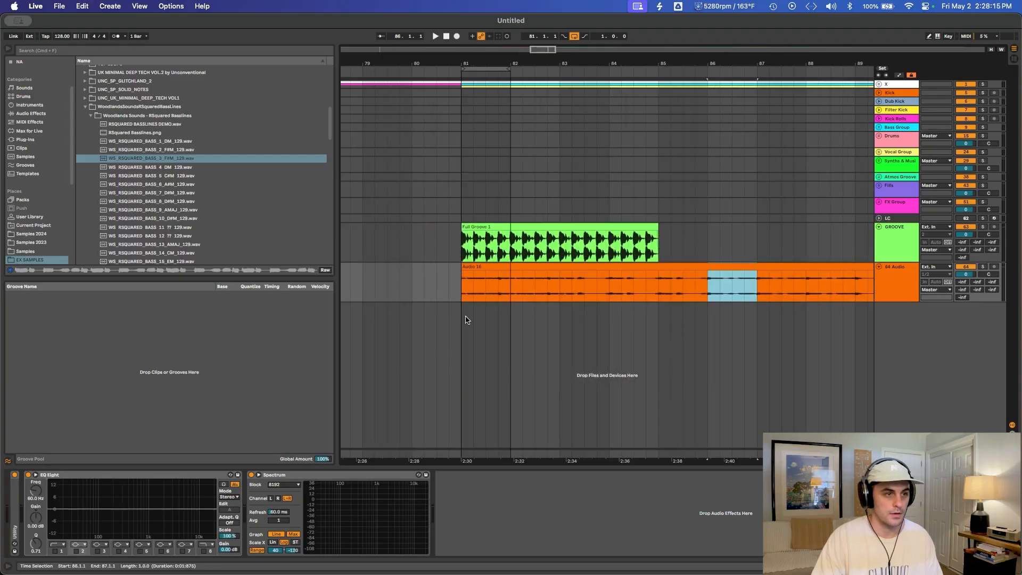
key("super+v")
key("super+z")
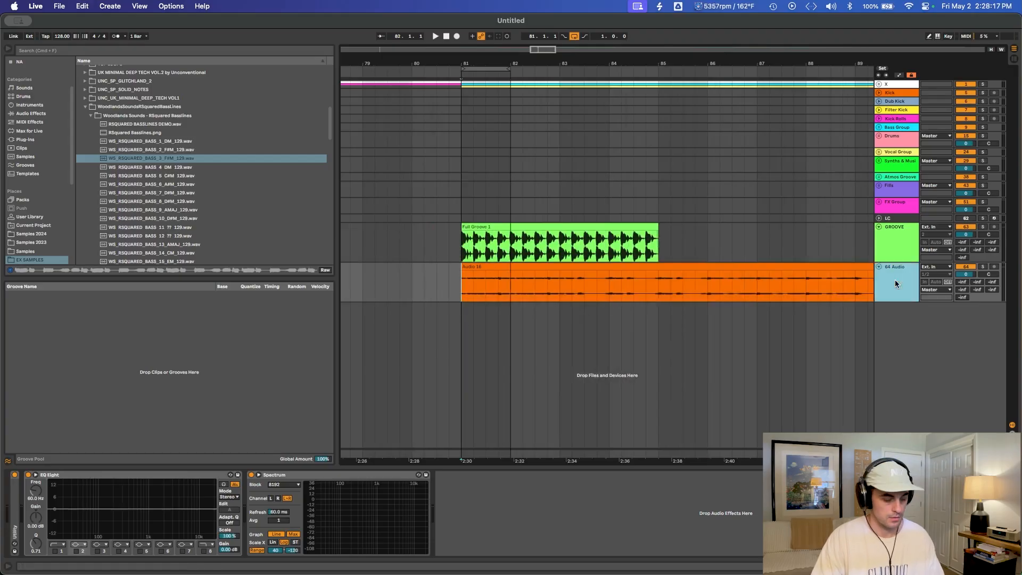
key("super+t")
key("super+v")
left_click(878, 307)
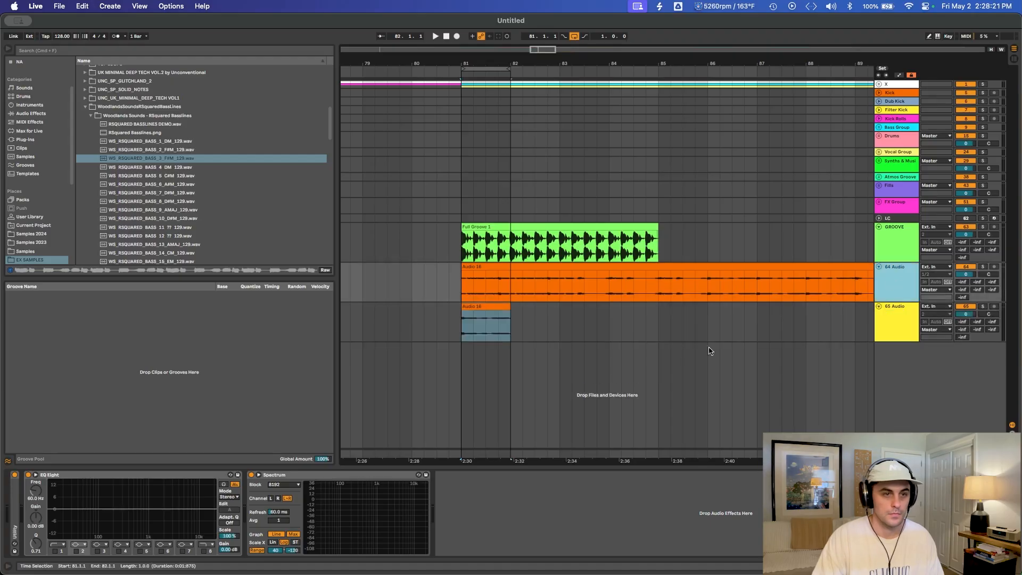
Expand the Utility devices on the 64 Audio and 65 Audio tracks and reset the gain to 0 dB.
double_click(15, 506)
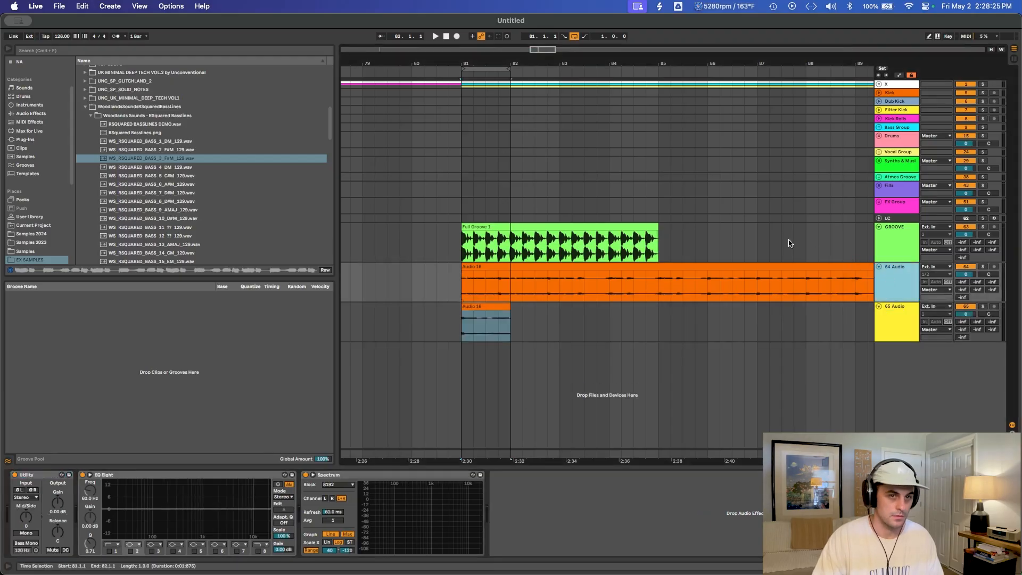
left_click(879, 315)
double_click(20, 511)
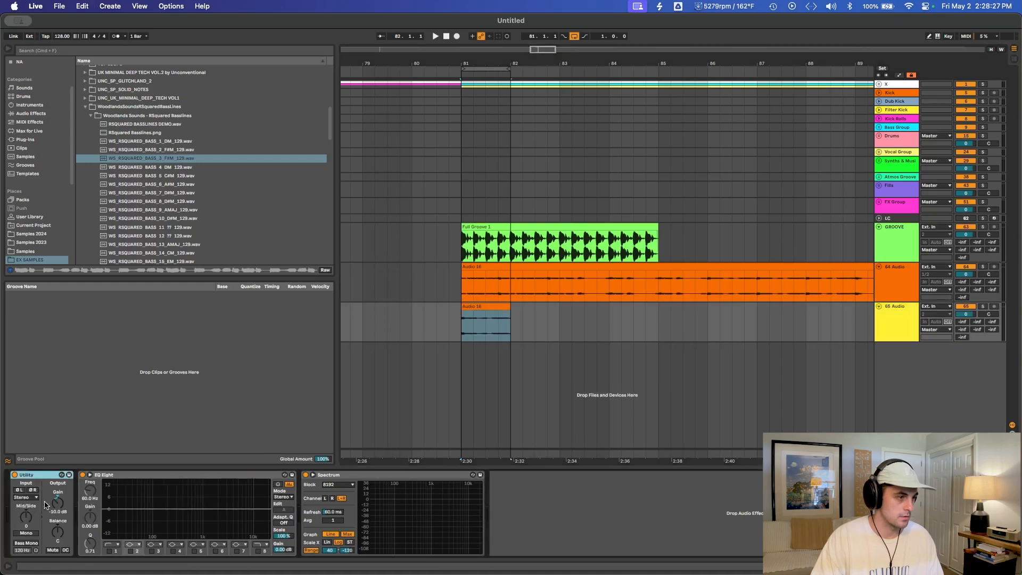
Copy another one-bar section of the recording onto a second new audio track at bar 81 and reset its Utility gain to 0 dB.
left_click_drag(783, 60, 687, 49)
left_click_drag(730, 286, 755, 290)
left_click(501, 361)
key("Down")
key("super+v")
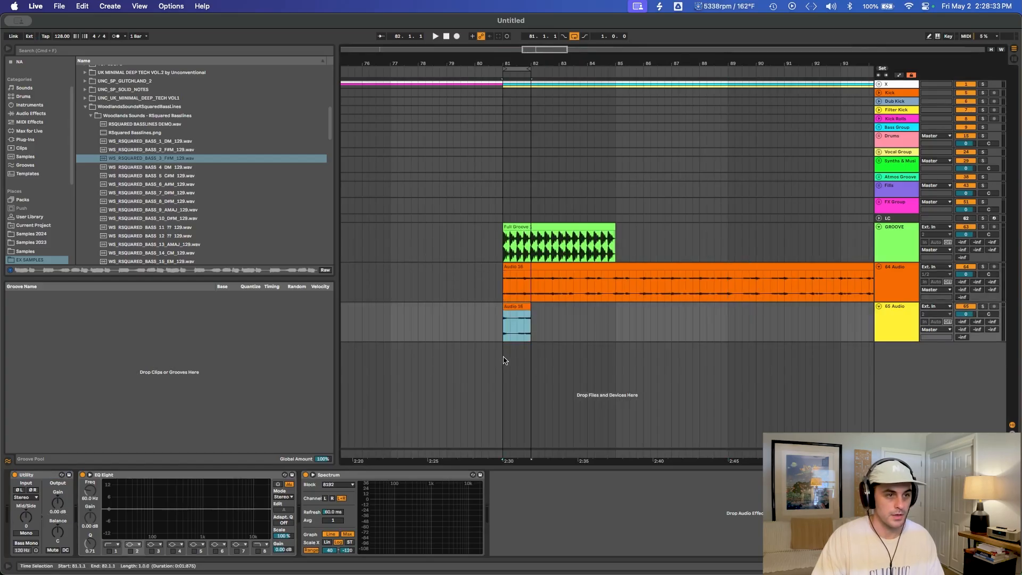
left_click(905, 326)
key("super+shift+t")
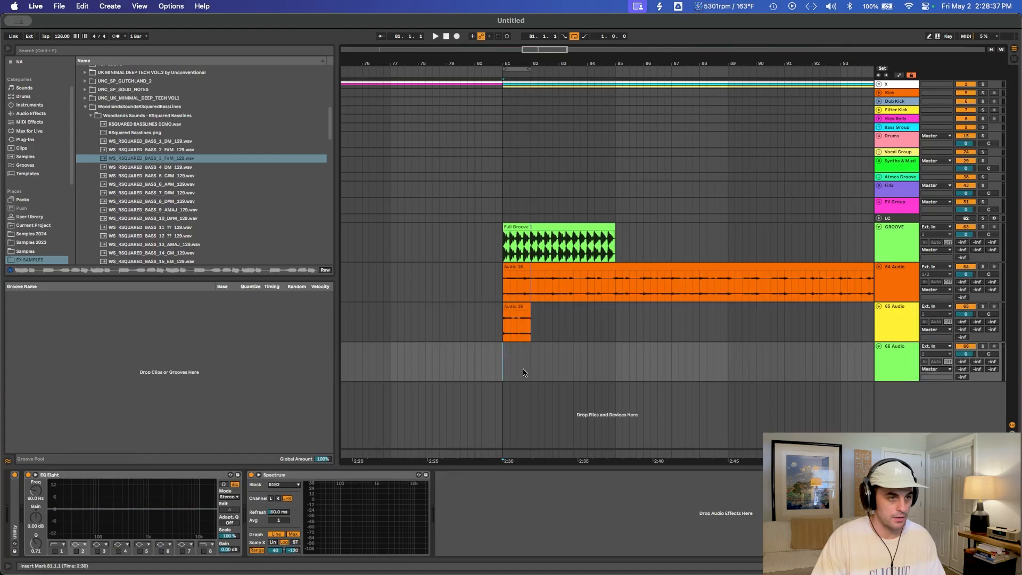
key("super+v")
double_click(13, 502)
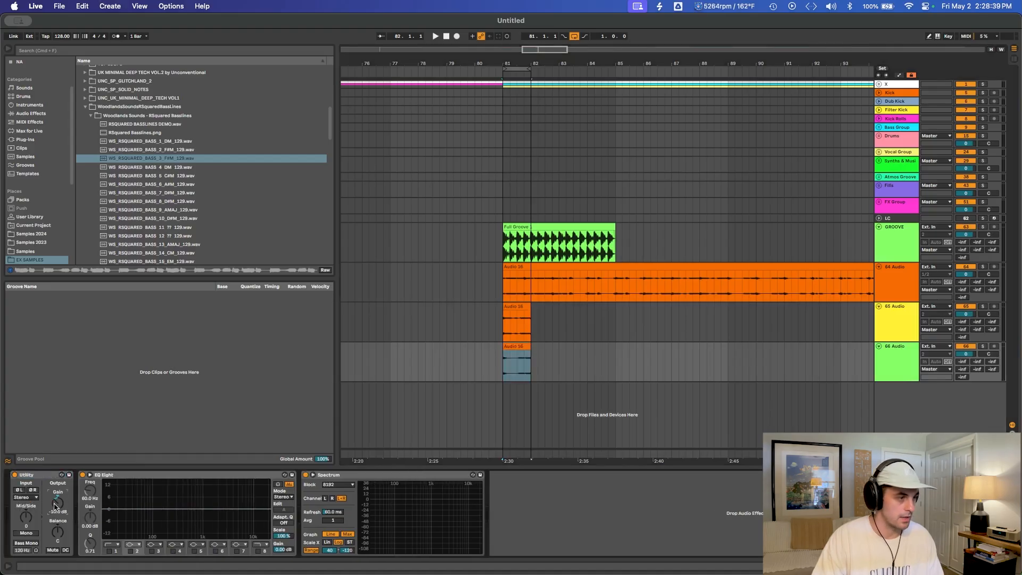
Copy the two-bar section at bar 93 of the recording onto a third new audio track at bar 81.
left_click_drag(814, 64, 569, 66)
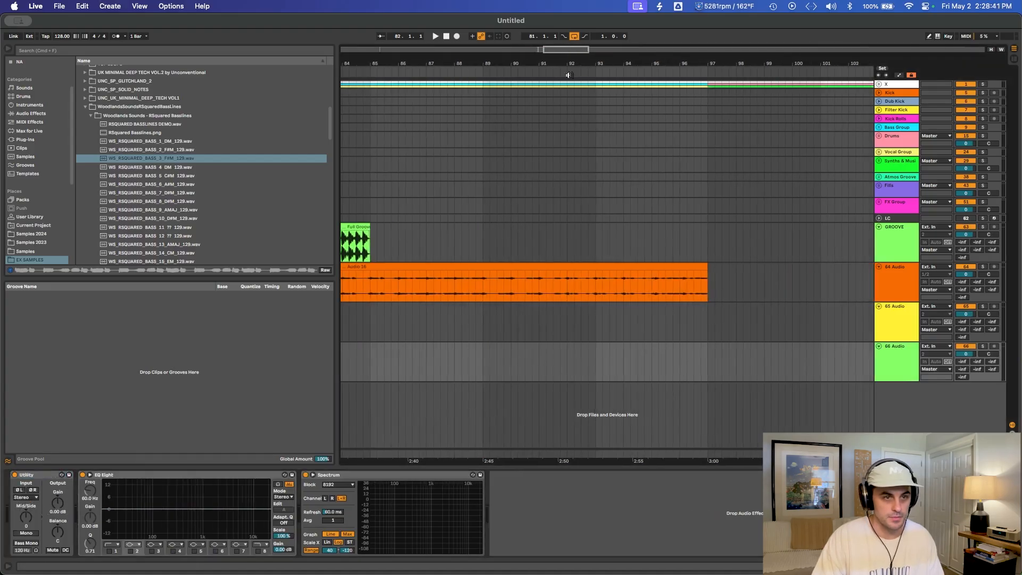
left_click_drag(635, 288, 649, 282)
left_click_drag(603, 66, 741, 53)
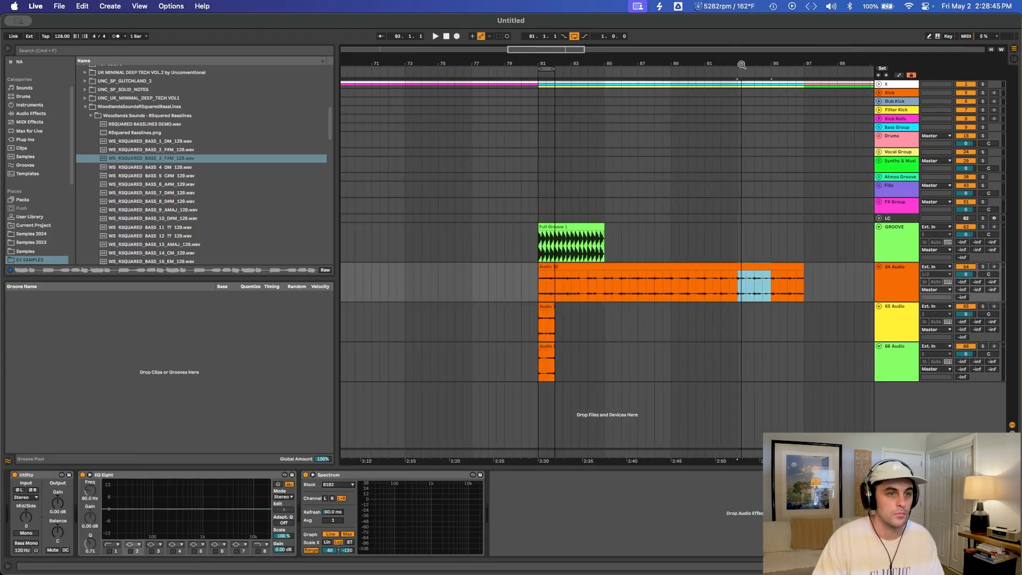
left_click(889, 369)
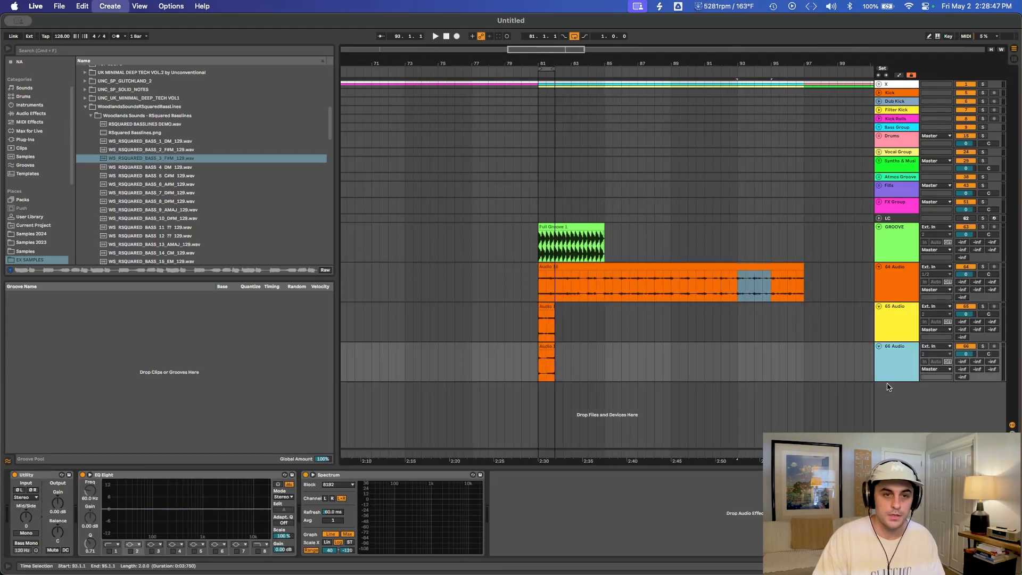
key("super+t")
left_click(545, 403)
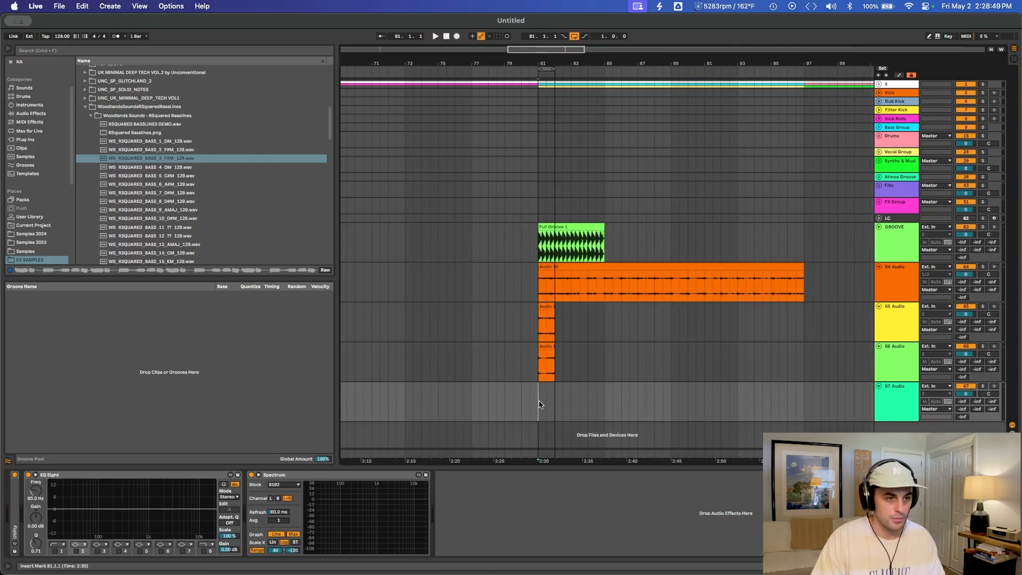
key("super+v")
Trim the copied clip on the 67 Audio track to one bar and reset the track's Utility gain to 0 dB.
left_click_drag(559, 395, 621, 390)
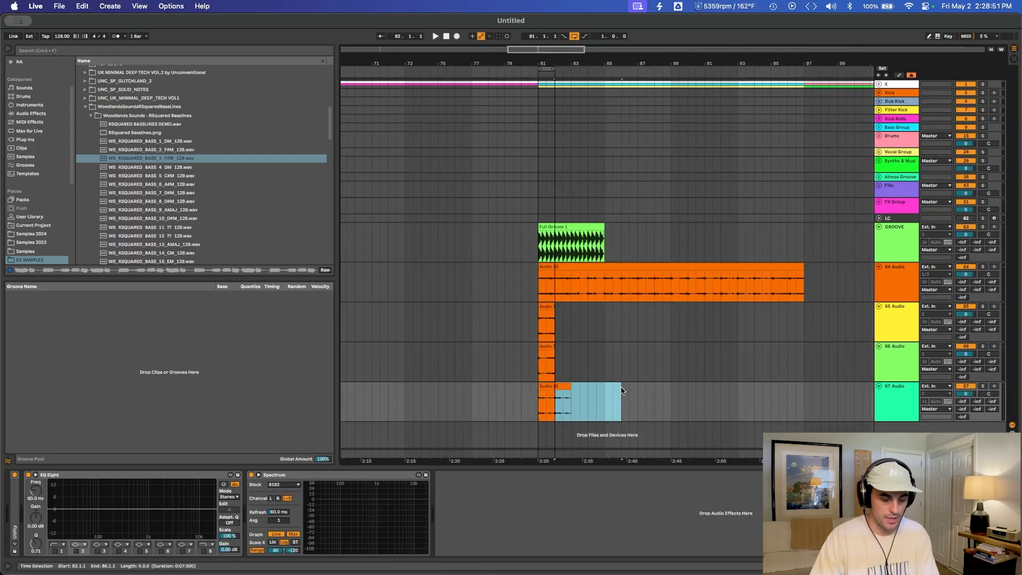
double_click(16, 534)
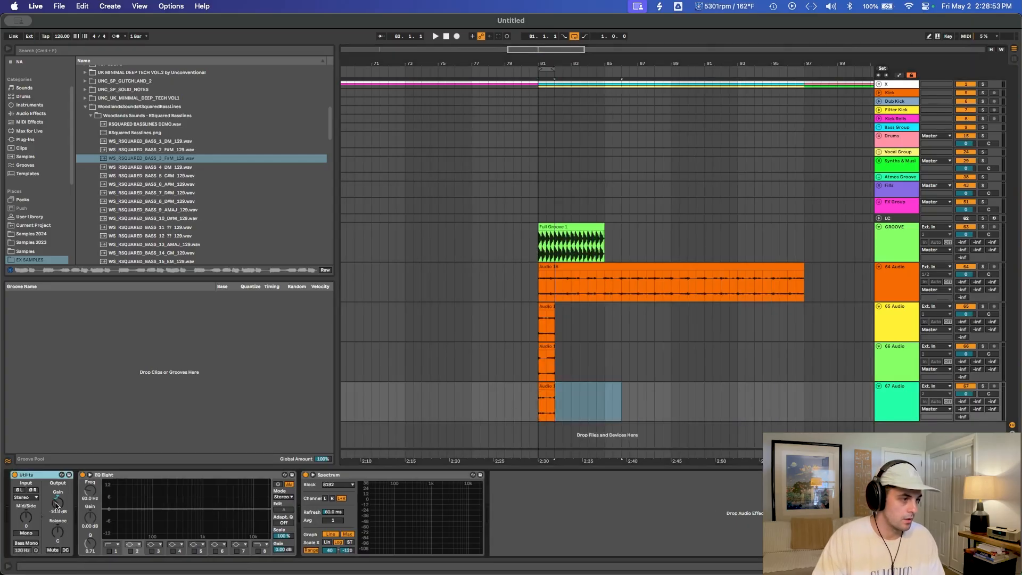
In bar 81, deactivate beats 2 to 4 on the 64 Audio track and everything except beat 2 on the 65 Audio track.
left_click_drag(537, 50, 536, 297)
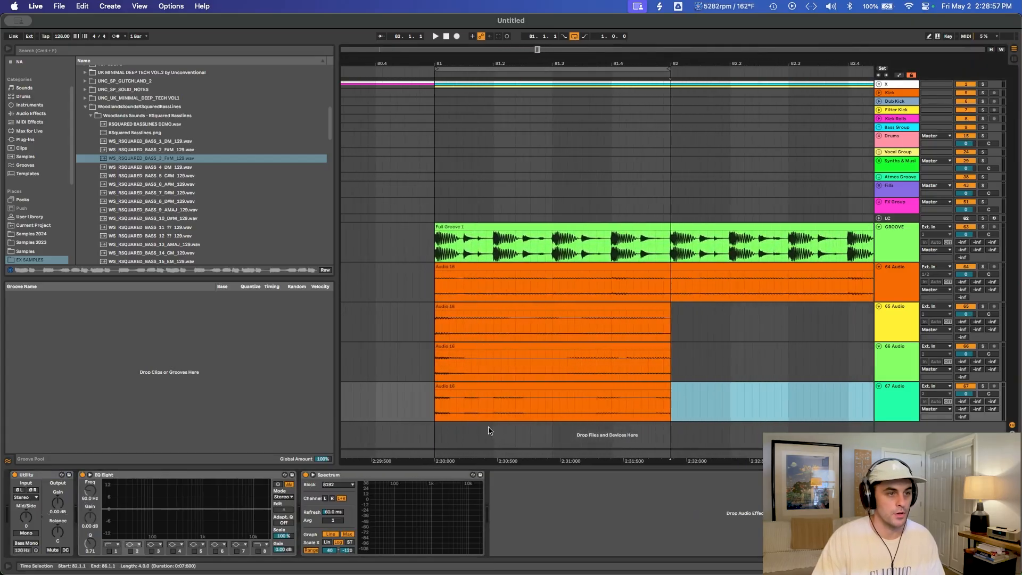
left_click_drag(493, 287, 672, 276)
key("0")
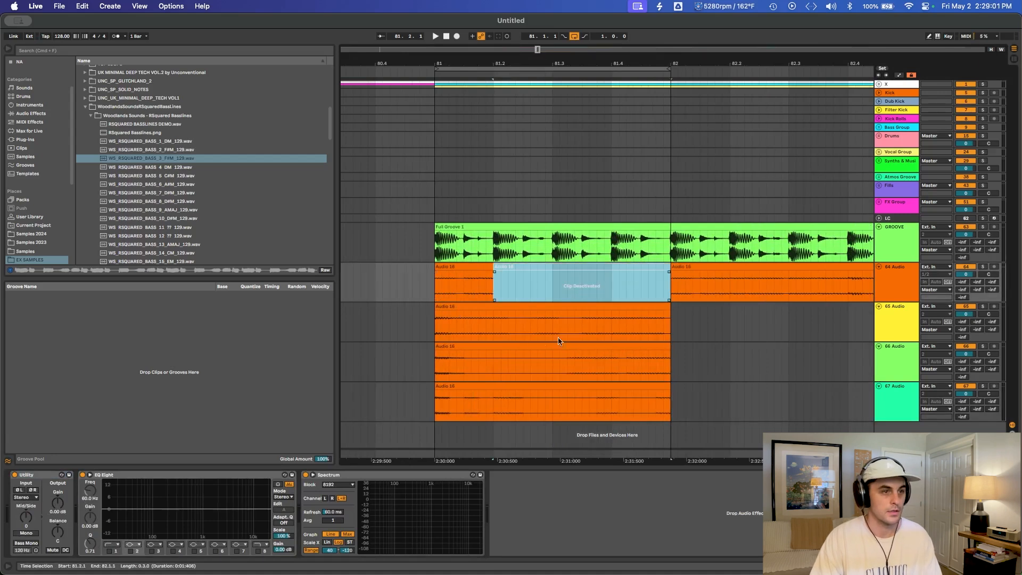
left_click_drag(434, 334, 674, 324)
key("0")
key("0")
In bar 81, deactivate everything except beat 3 on the 66 Audio track and beats 1 to 3 on the 67 Audio track.
left_click_drag(436, 363, 531, 364)
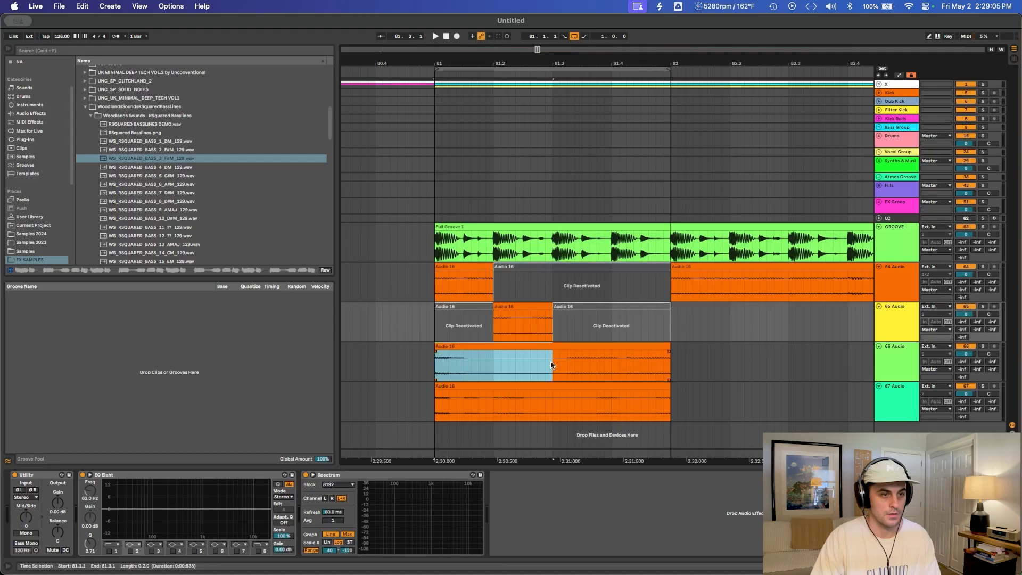
key("0")
left_click_drag(613, 362, 649, 361)
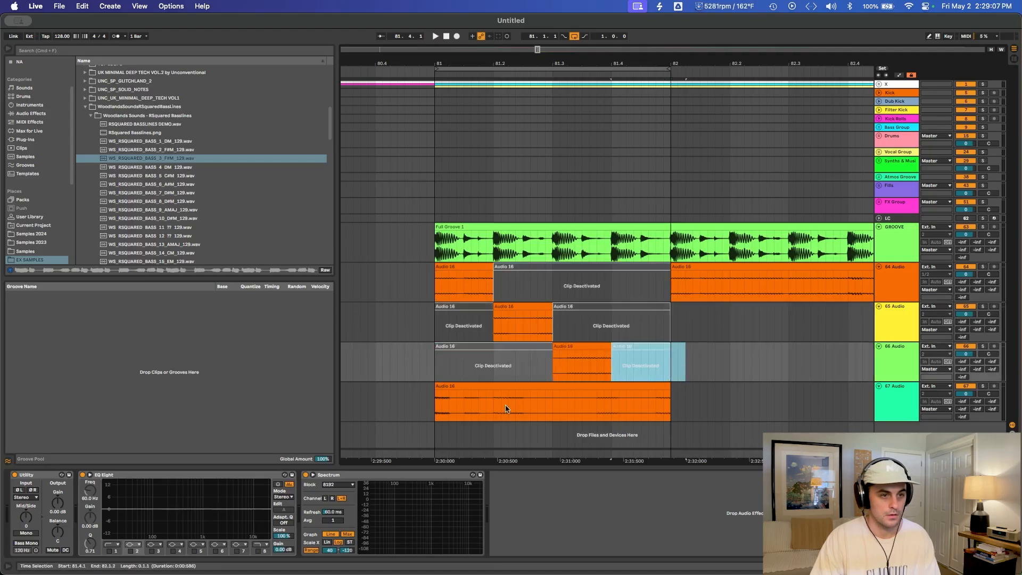
key("0")
left_click_drag(440, 410, 564, 410)
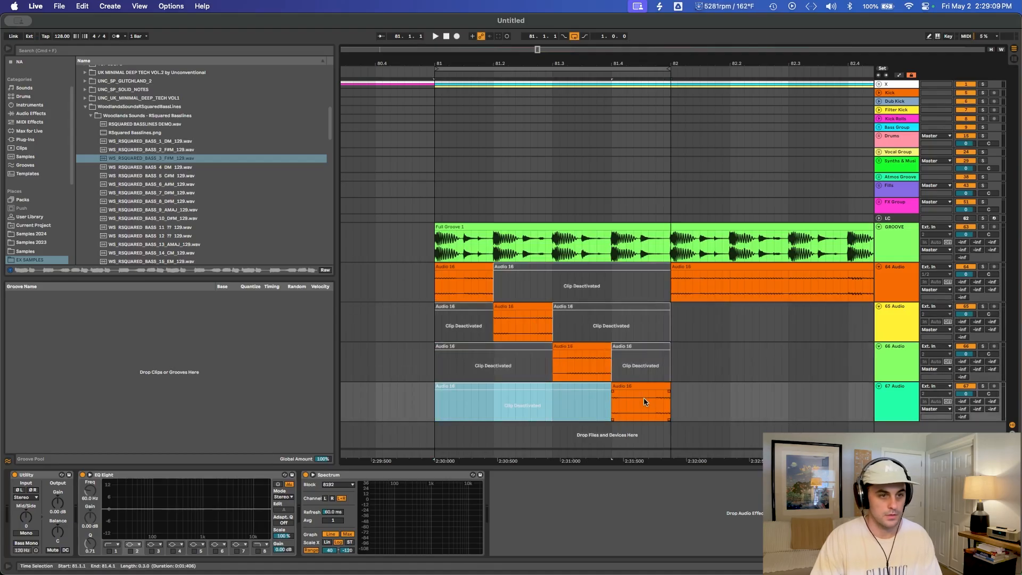
key("0")
Group the four bass audio tracks and play the looped bar from 81.1.1 to audition the combined beats.
left_click(559, 340)
key("space")
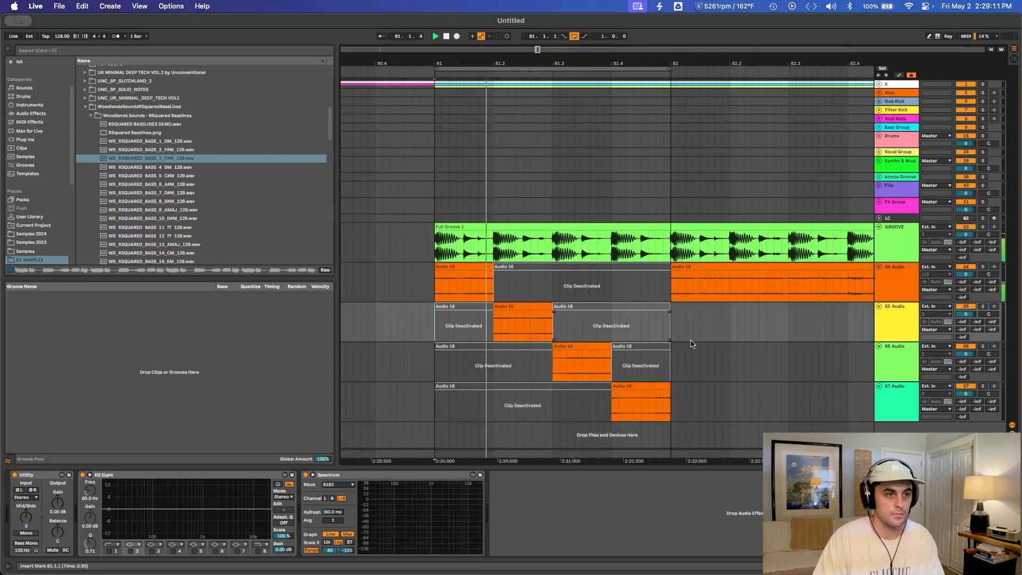
left_click(898, 411)
left_click(896, 411, "shift")
key("super+g")
key("space")
key("space")
scroll(541, 326, "down", 2)
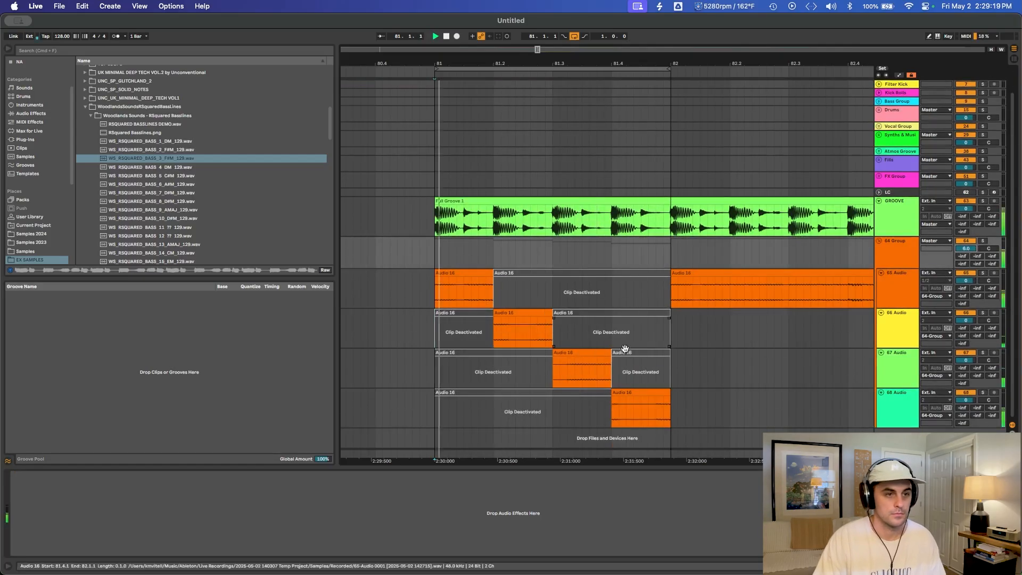
Loop one beat in the active beat-3 clip on the 67 Audio track, shift the loop to an earlier section and audition it.
left_click(591, 353)
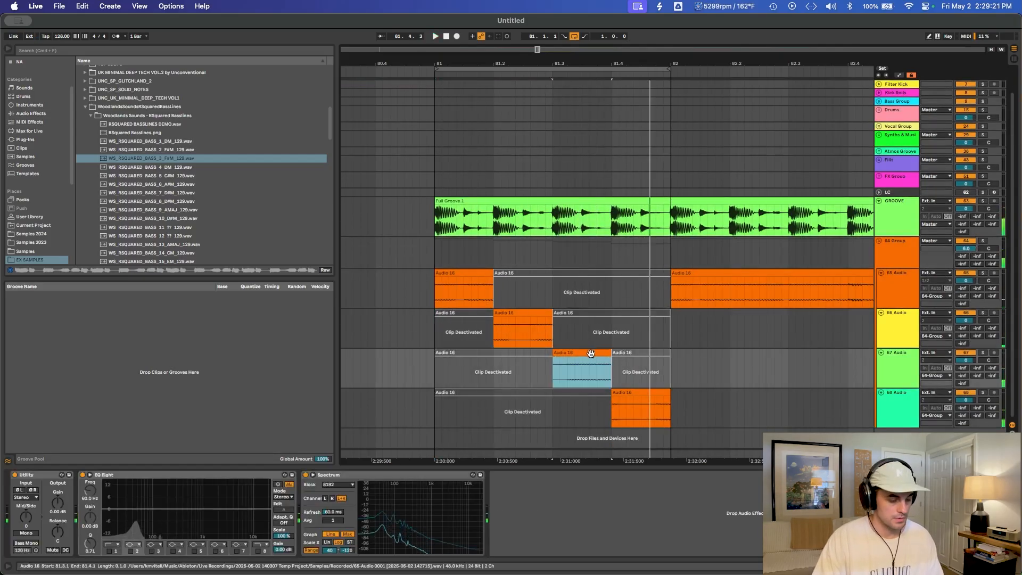
double_click(591, 354)
left_click_drag(507, 259, 508, 160)
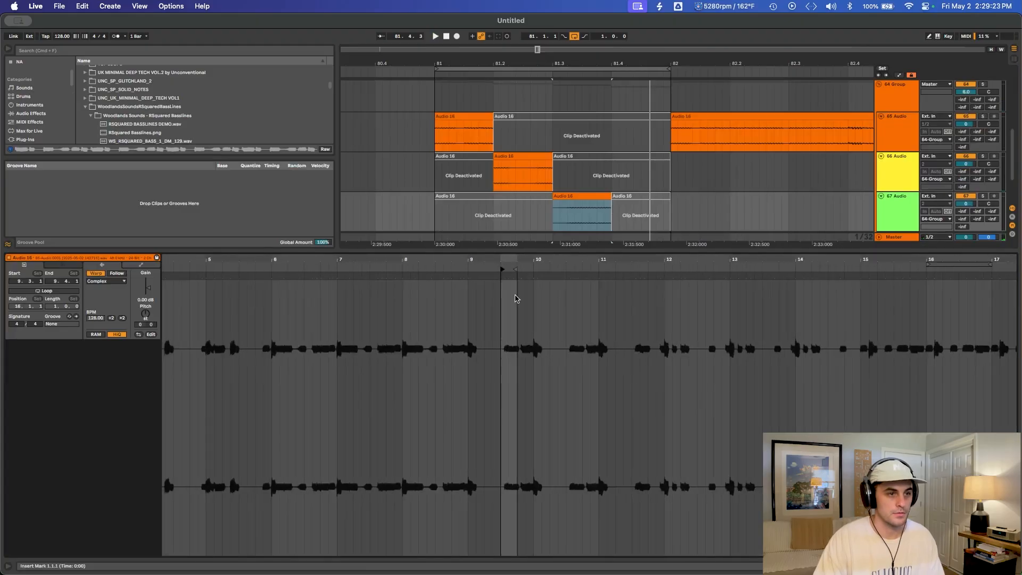
left_click_drag(503, 269, 506, 270)
key("super+z")
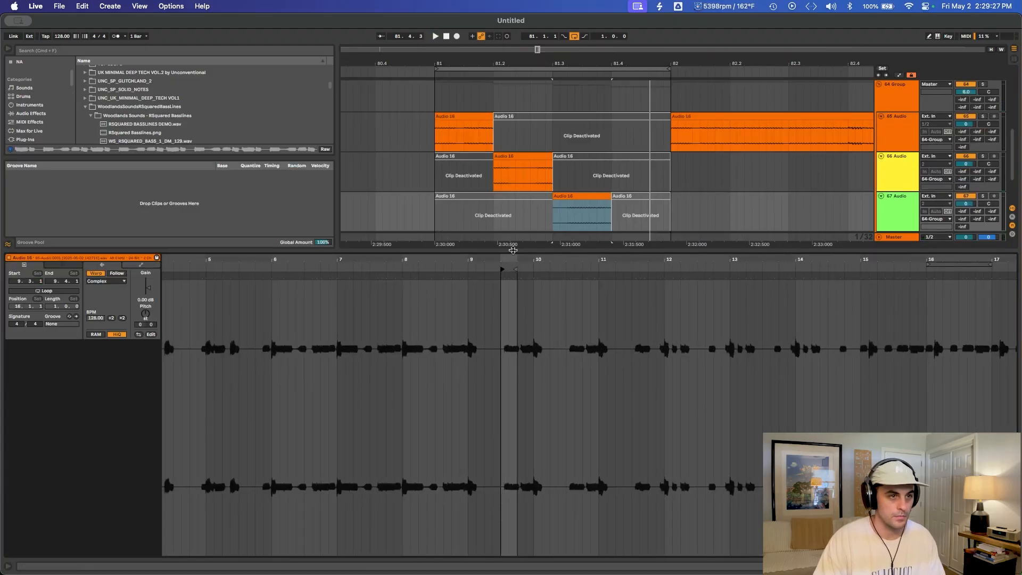
left_click_drag(508, 259, 534, 324)
key("super+l")
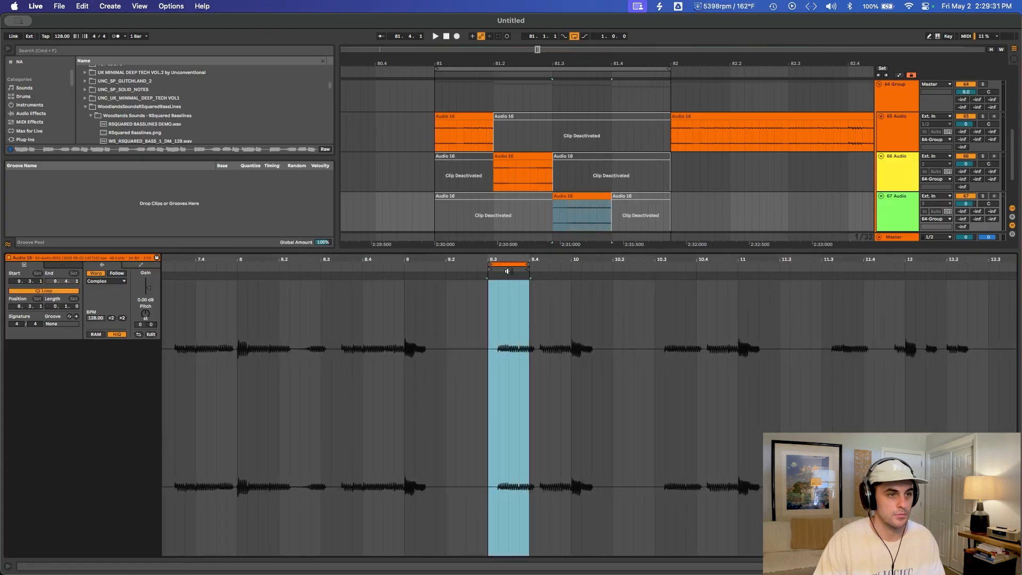
mouse_move(493, 270)
left_mouse_down()
mouse_move(611, 266)
mouse_move(364, 278)
mouse_move(393, 282)
left_mouse_up()
key("space")
left_click(436, 215)
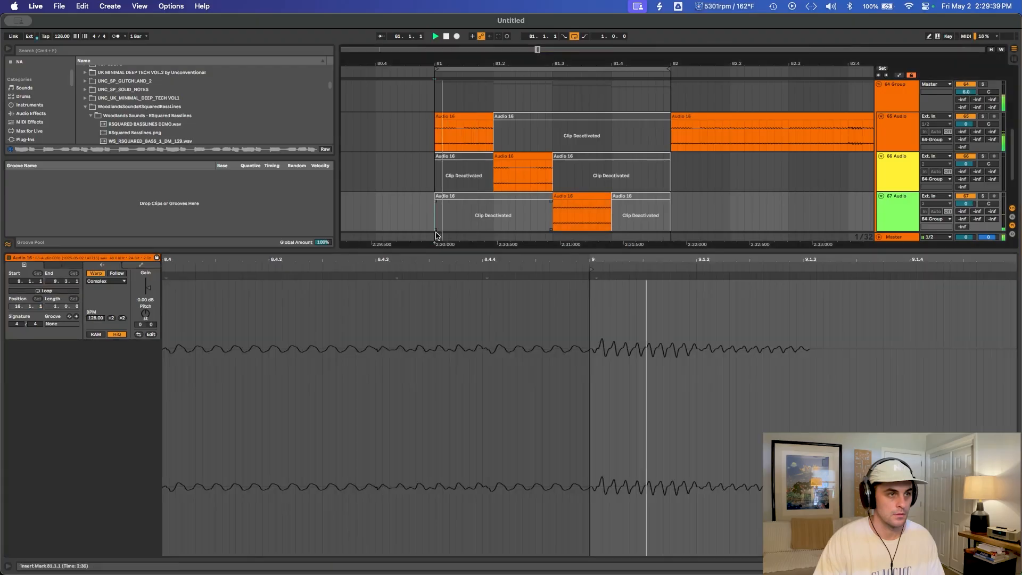
Loop one beat in the active beat-2 clip on the 66 Audio track and move the loop to 8.3.3 of the recording.
left_click(541, 170)
key("space")
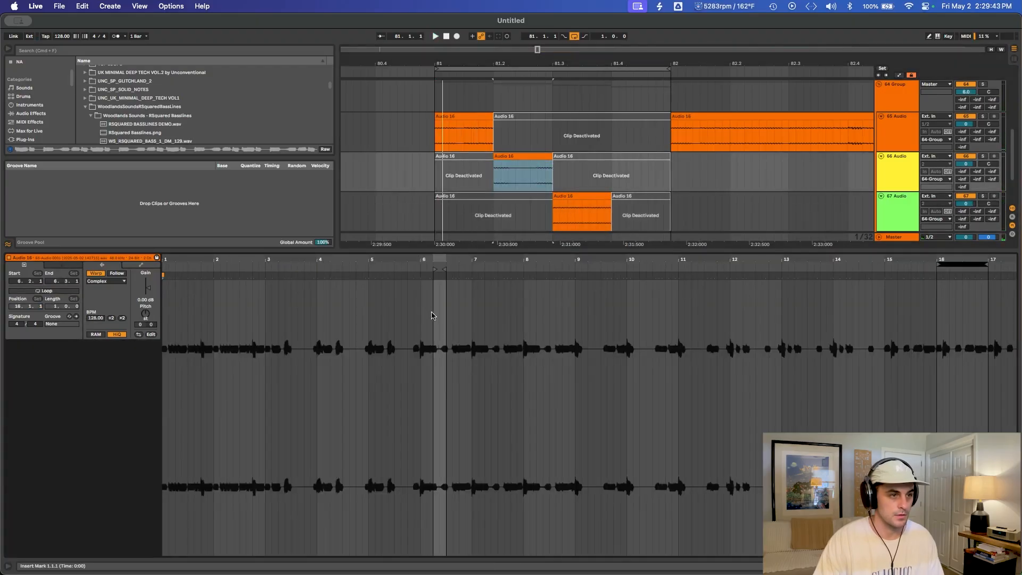
left_click_drag(430, 314, 445, 314)
key("super+l")
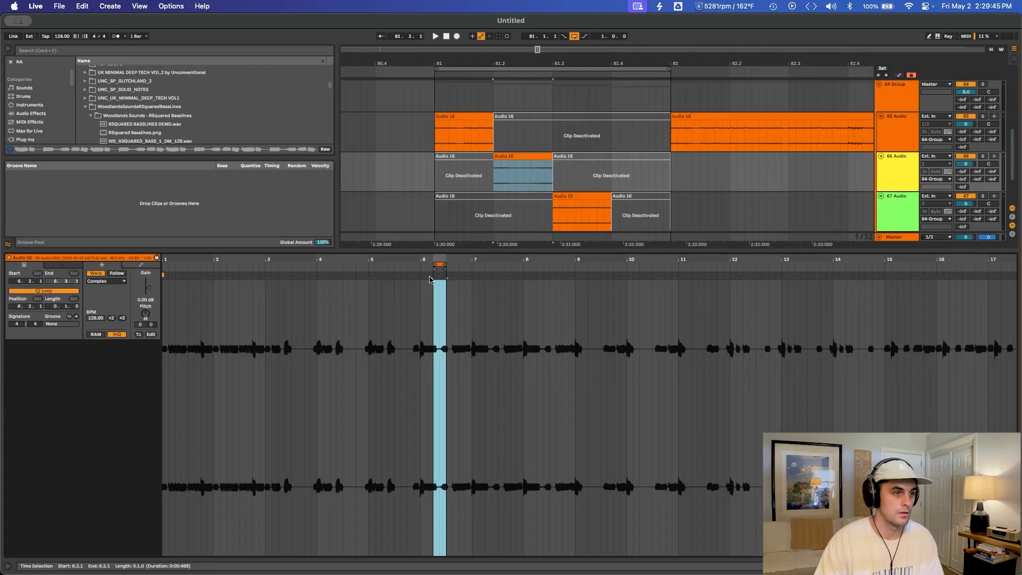
left_click_drag(437, 264, 562, 263)
key("space")
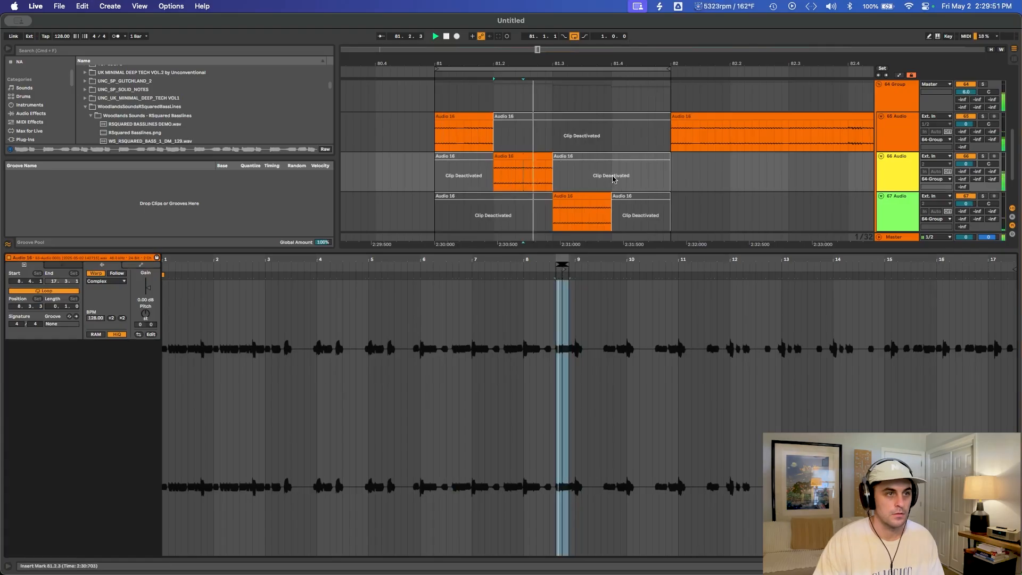
Loop one beat in the beat-1 clip on the 65 Audio track and move the loop to 1.4.1 of the recording.
scroll(530, 176, "up", 5)
left_click(475, 175)
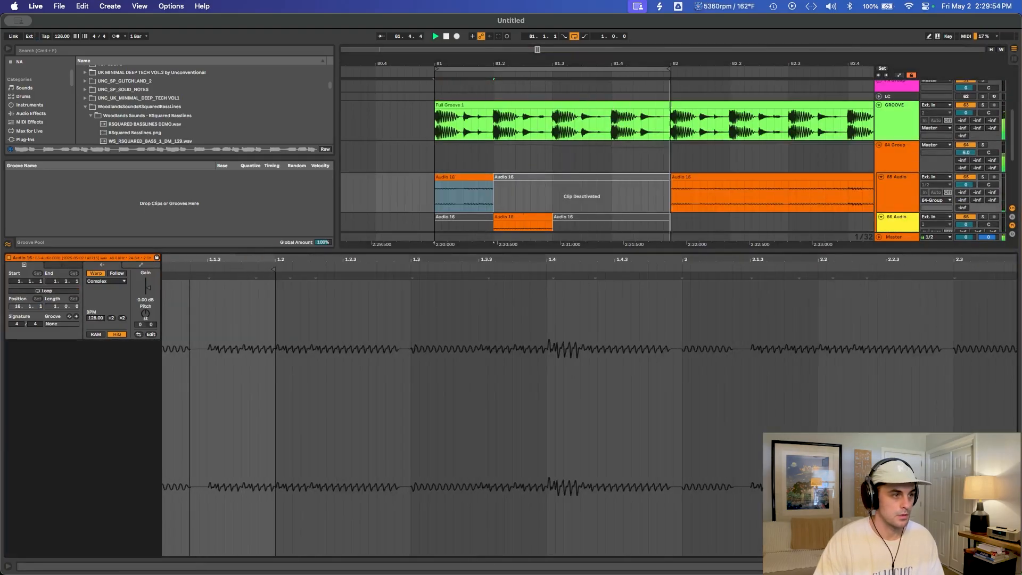
left_click_drag(178, 258, 178, 226)
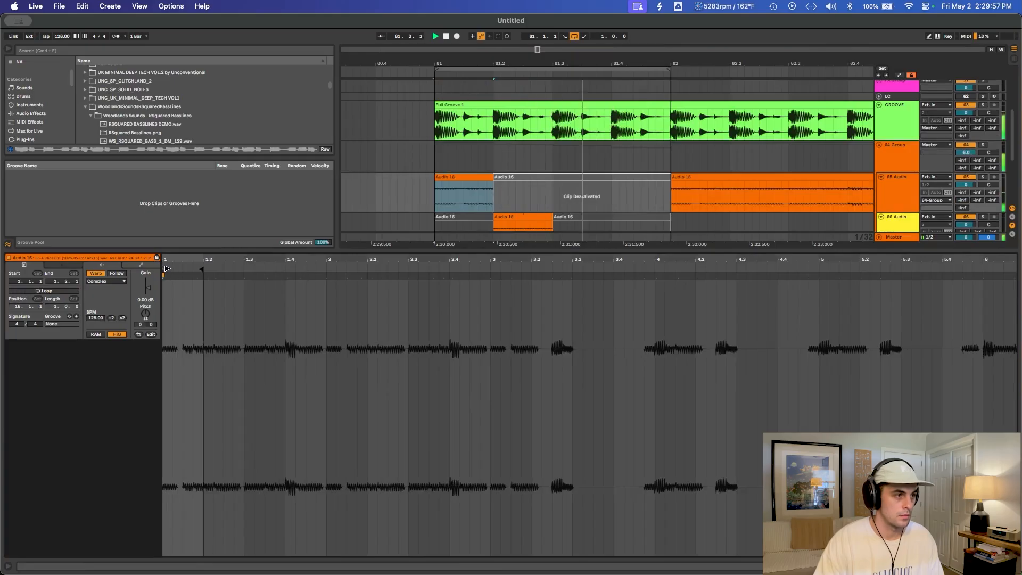
left_click_drag(165, 332, 203, 329)
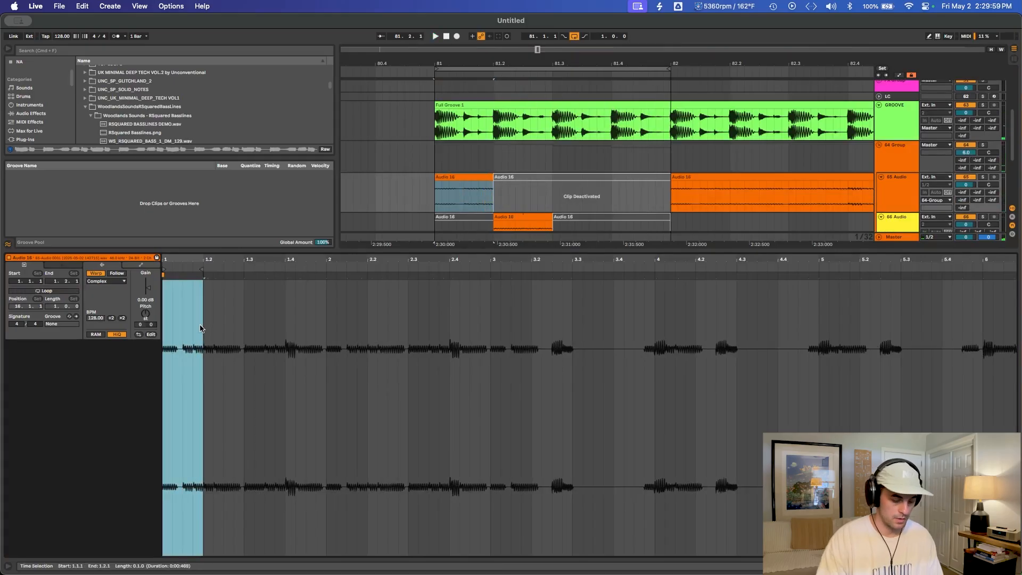
key("super+l")
key("space")
left_click_drag(187, 276, 307, 273)
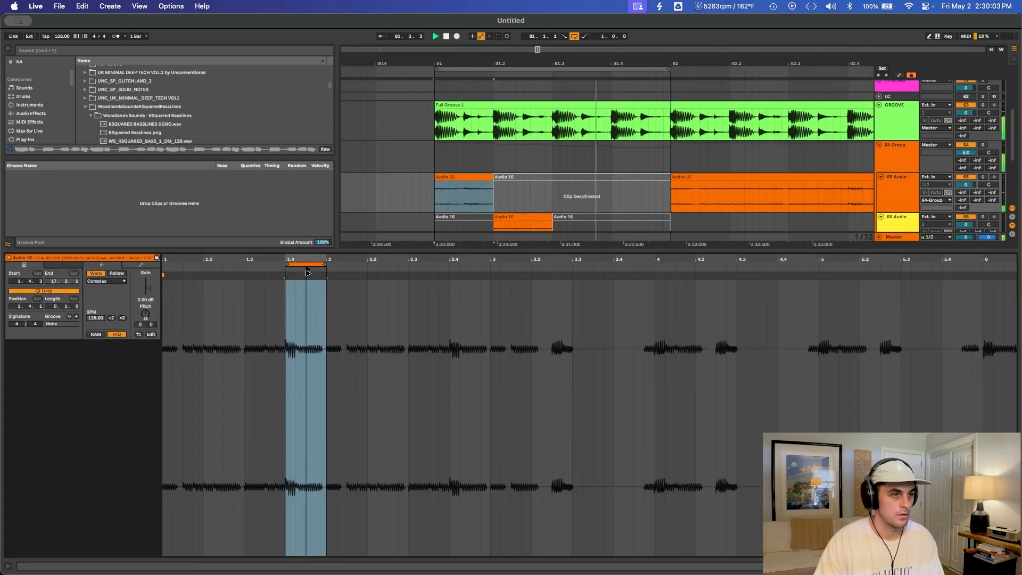
Enable a one-beat loop over 13.4.1 to 14.1.1 in the active beat-4 clip on the 68 Audio track.
scroll(584, 194, "down", 5)
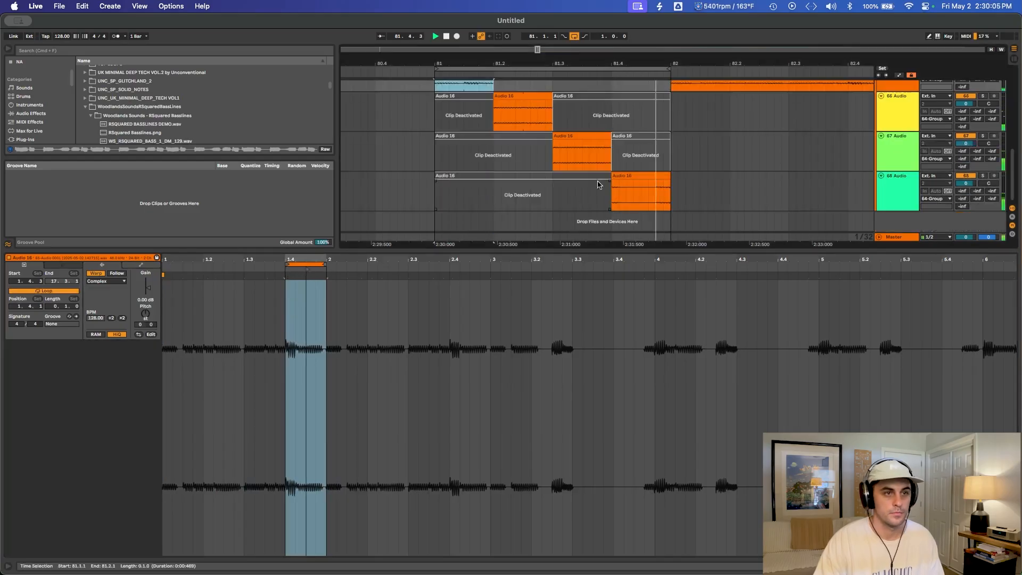
left_click(642, 178)
left_click_drag(603, 259, 784, 259)
left_click_drag(777, 299, 791, 299)
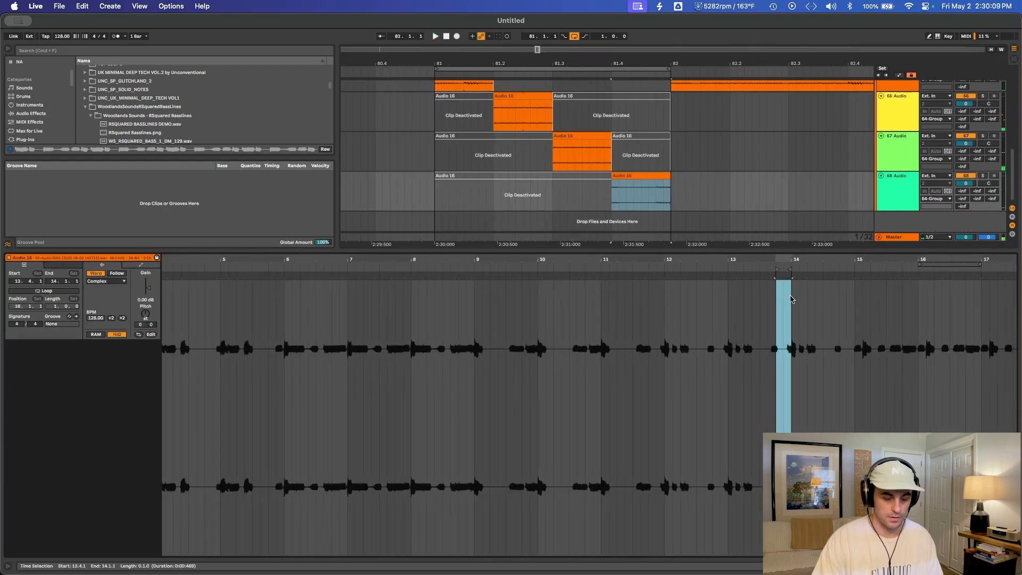
key("super+l")
Audition different loop positions for the 68 Audio beat-4 clip, set the loop at 15.4.1 and return to the device view.
left_click_drag(778, 265, 815, 273)
key("super+z")
key("space")
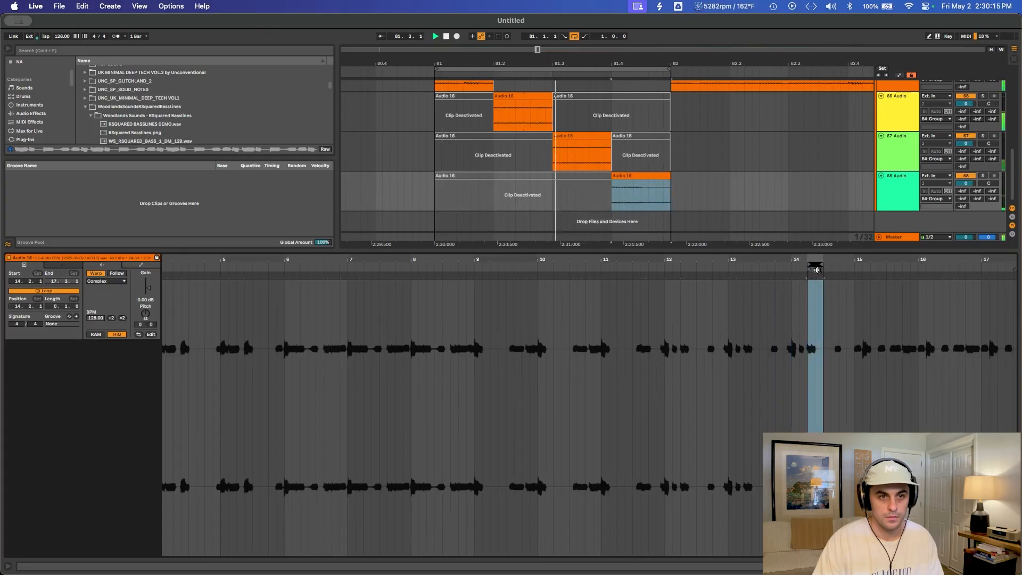
left_click_drag(817, 264, 809, 266)
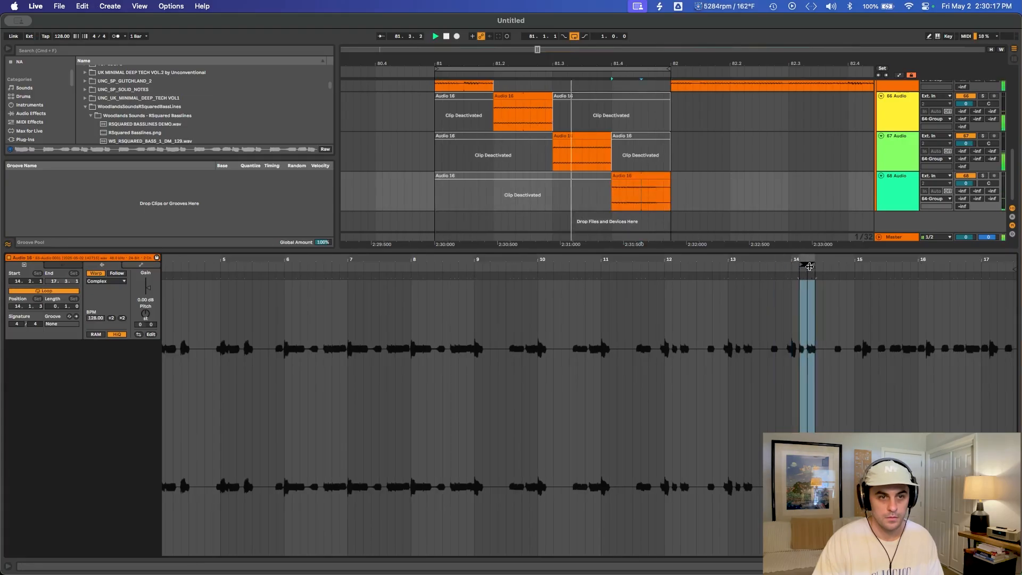
left_click_drag(809, 266, 914, 280)
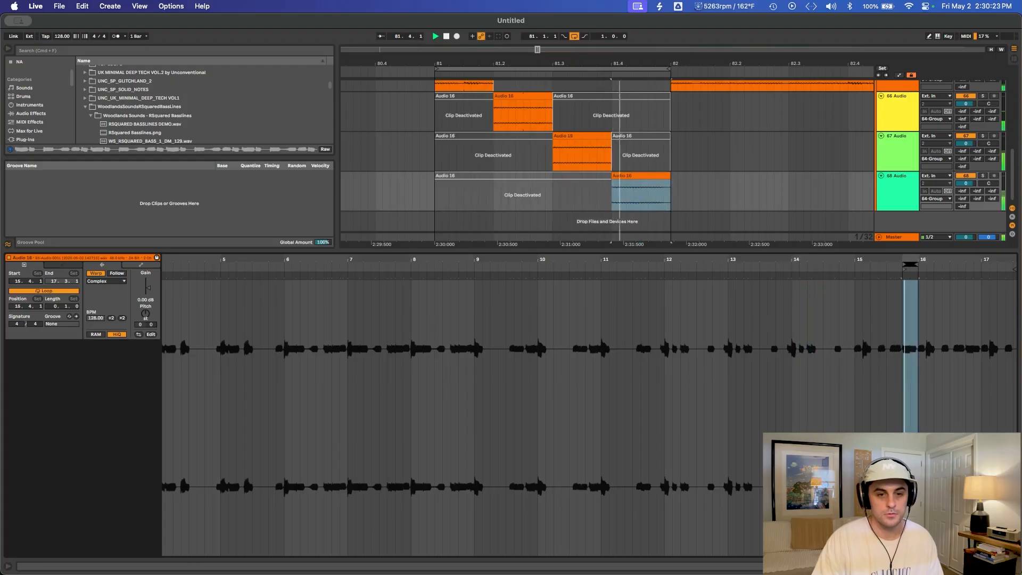
key("shift+Tab")
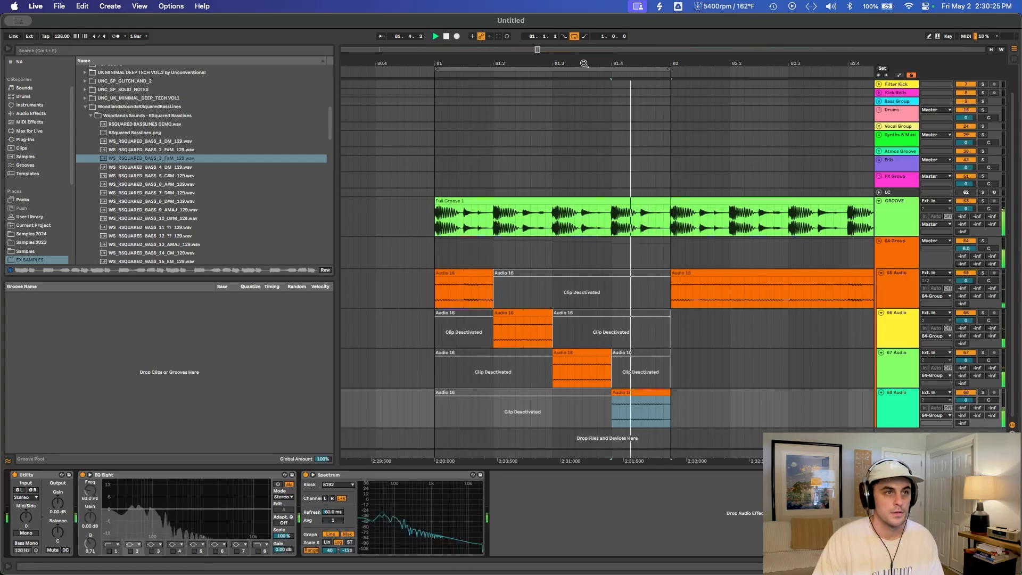
key("minus")
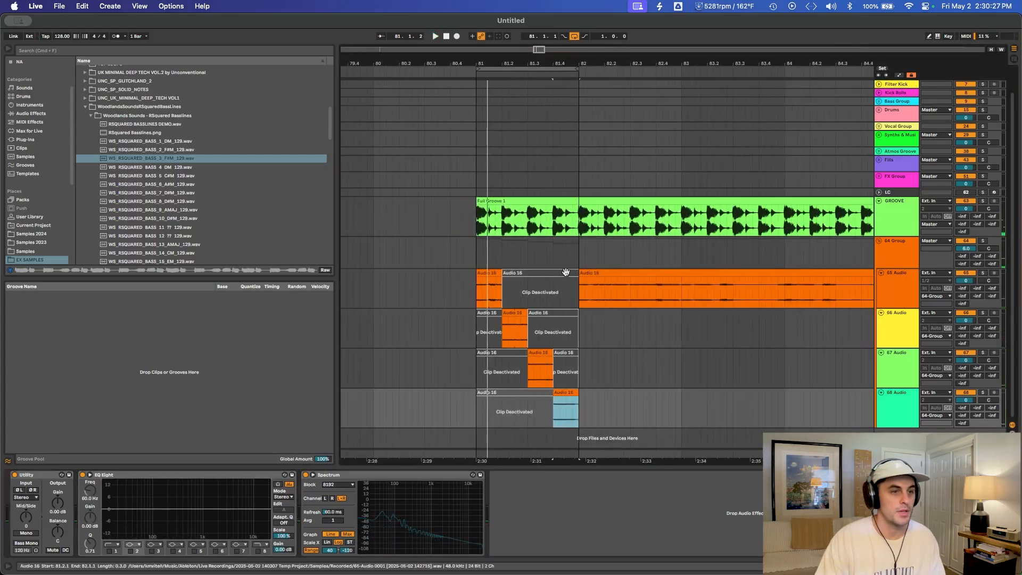